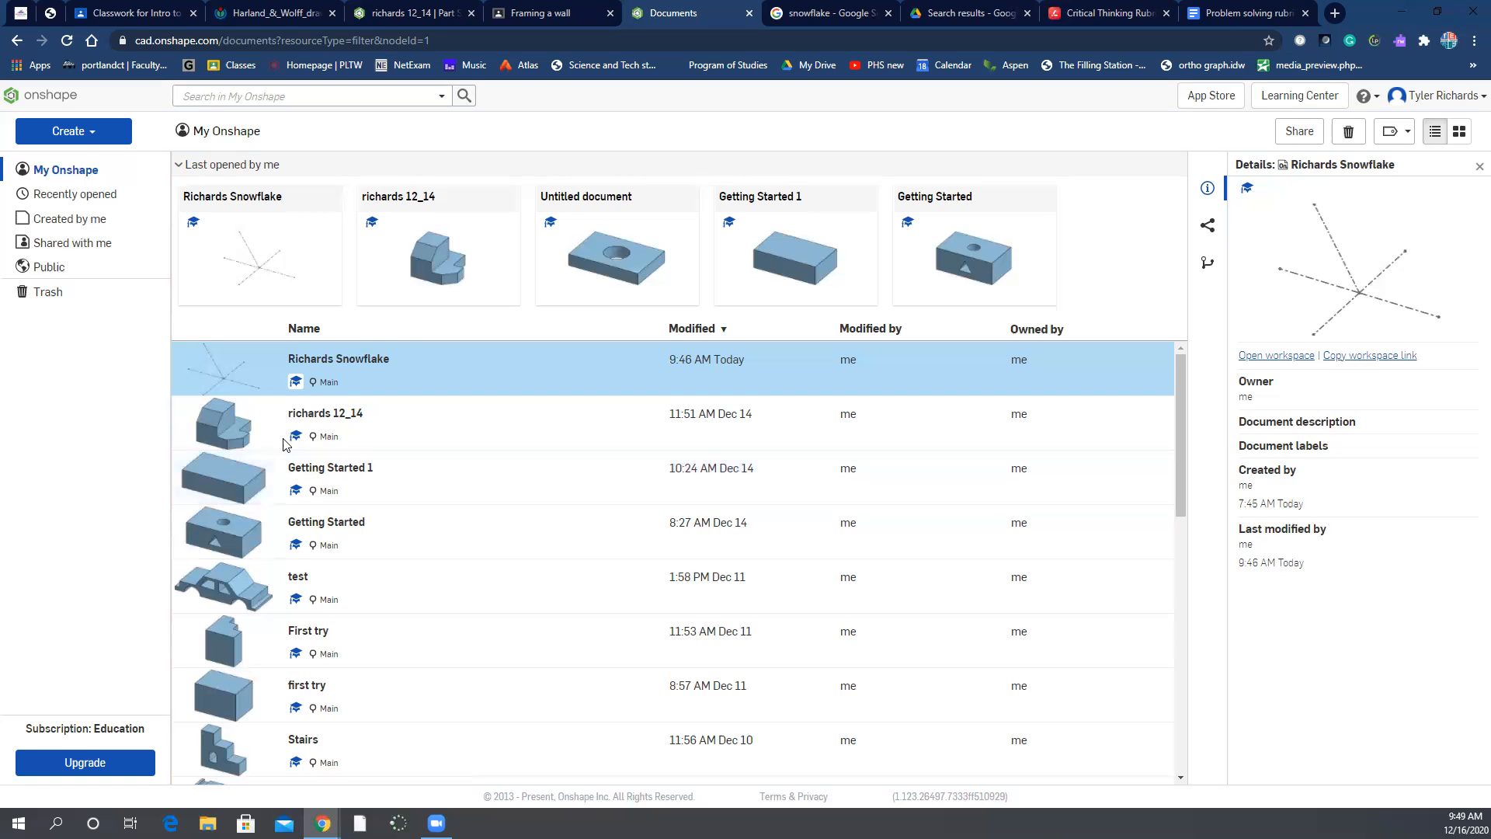
Open the existing snowflake document and view the snowflake model from the top
{"action": "left_click", "coordinate": [354, 366]}
{"action": "left_click", "coordinate": [354, 362]}
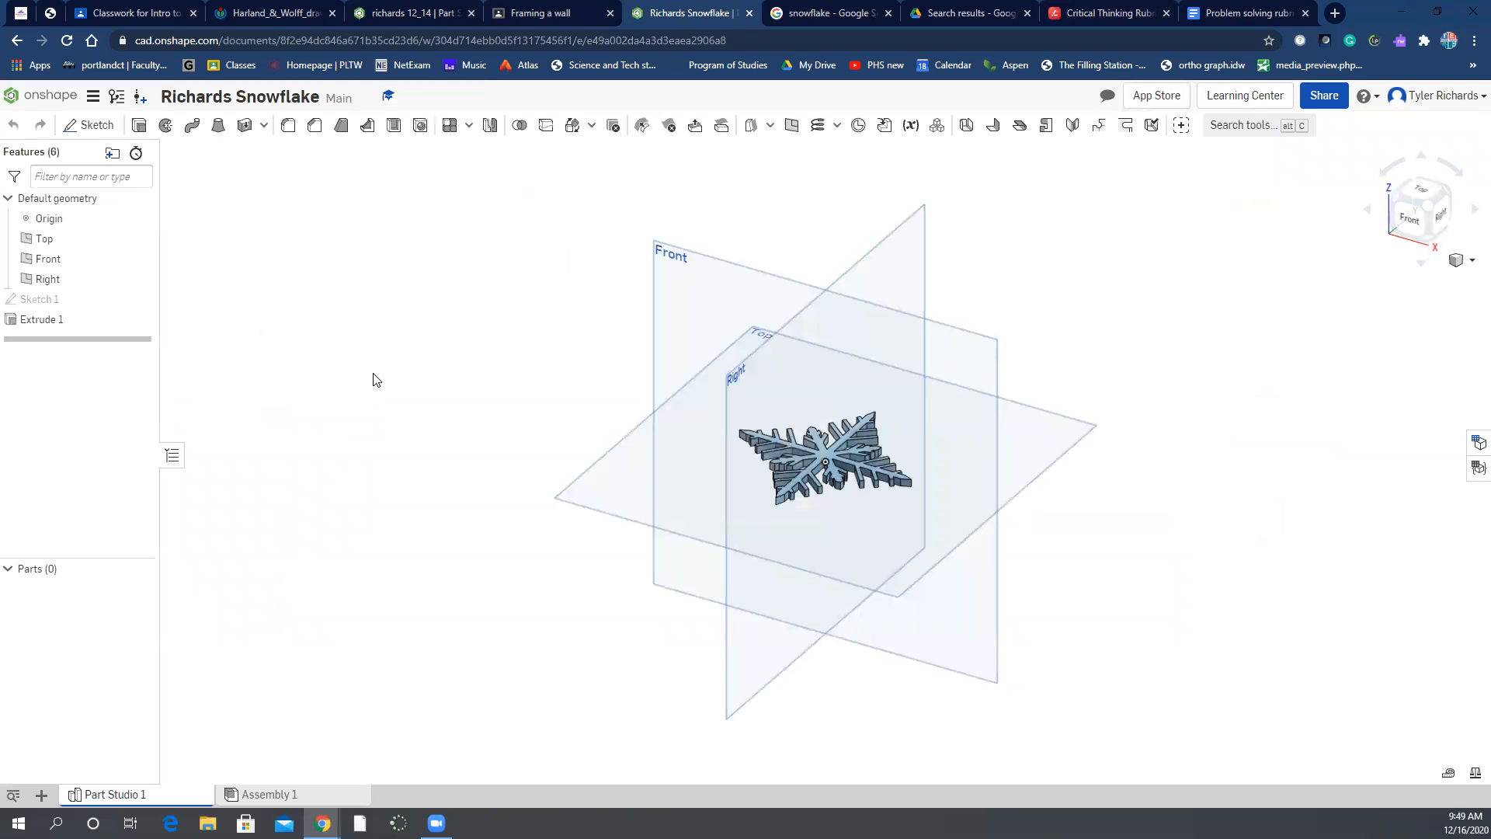
{"action": "scroll", "coordinate": [884, 439], "scroll_direction": "up", "scroll_amount": 4}
{"action": "left_click", "coordinate": [1421, 191]}
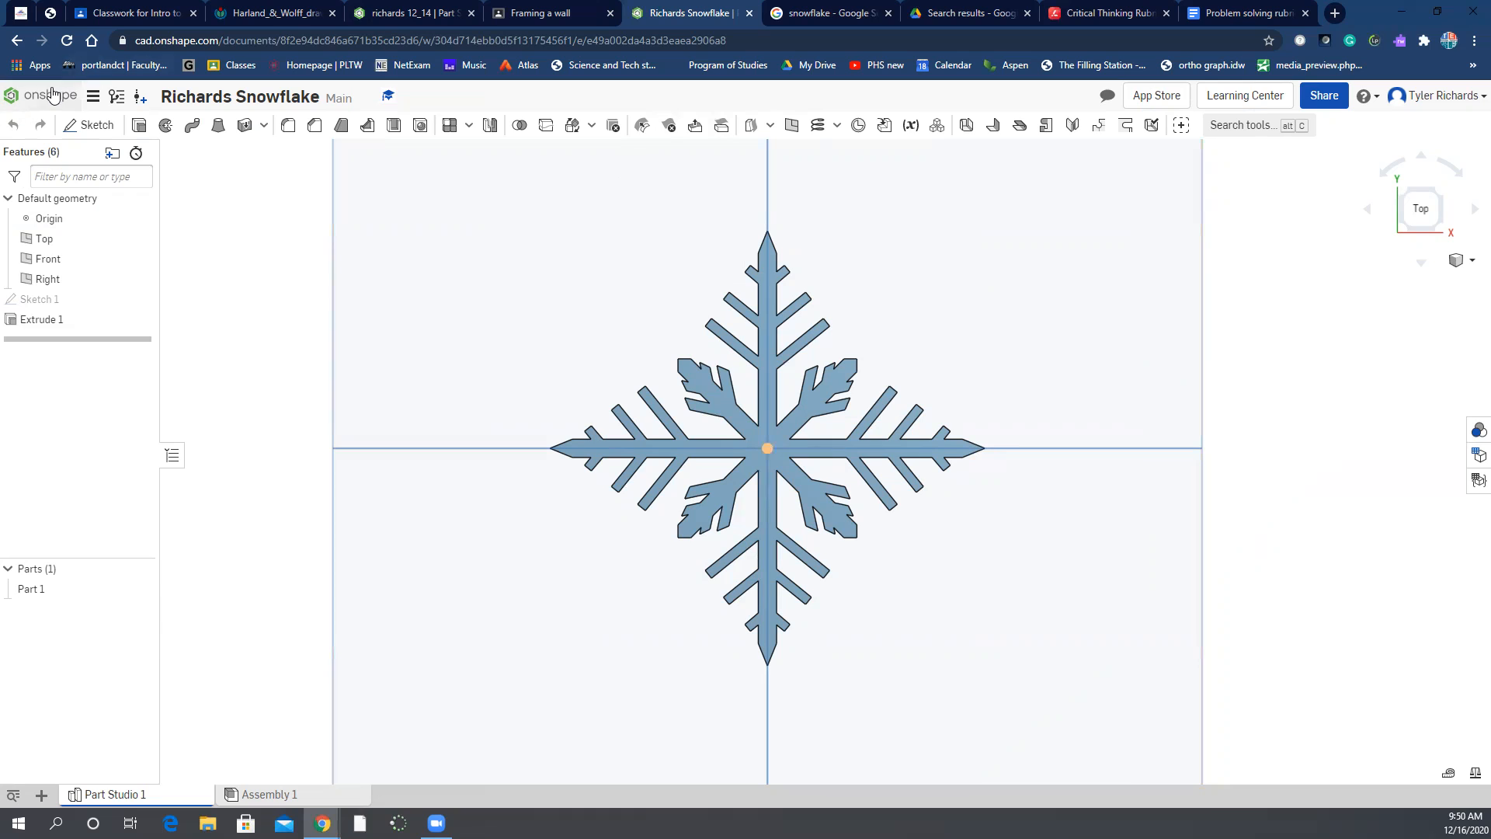
Return to the documents list and create a new document named with the owner's surname followed by "snowflake"
{"action": "left_click", "coordinate": [52, 95]}
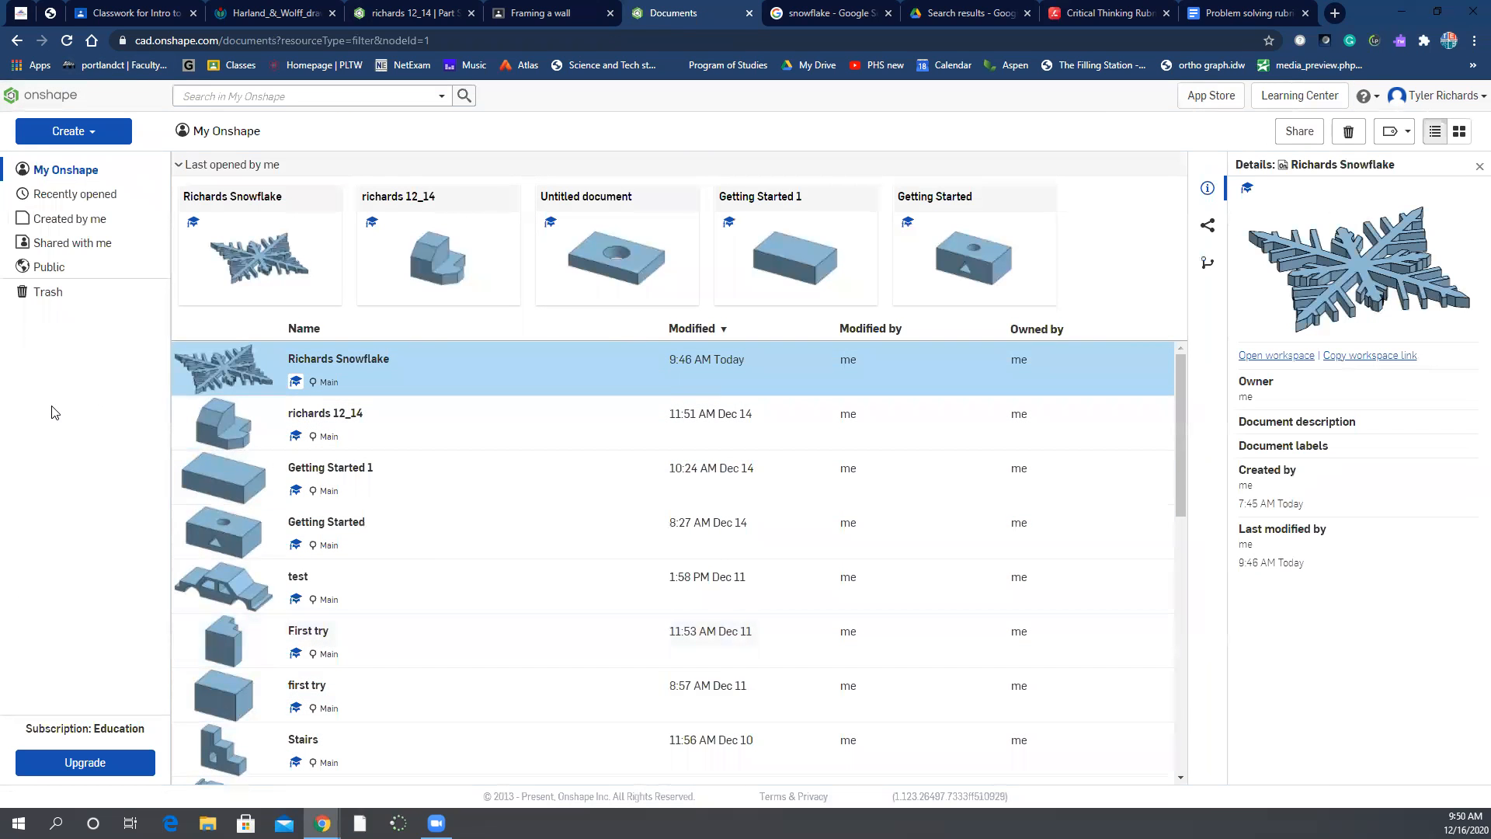
{"action": "left_click", "coordinate": [65, 137]}
{"action": "left_click", "coordinate": [69, 161]}
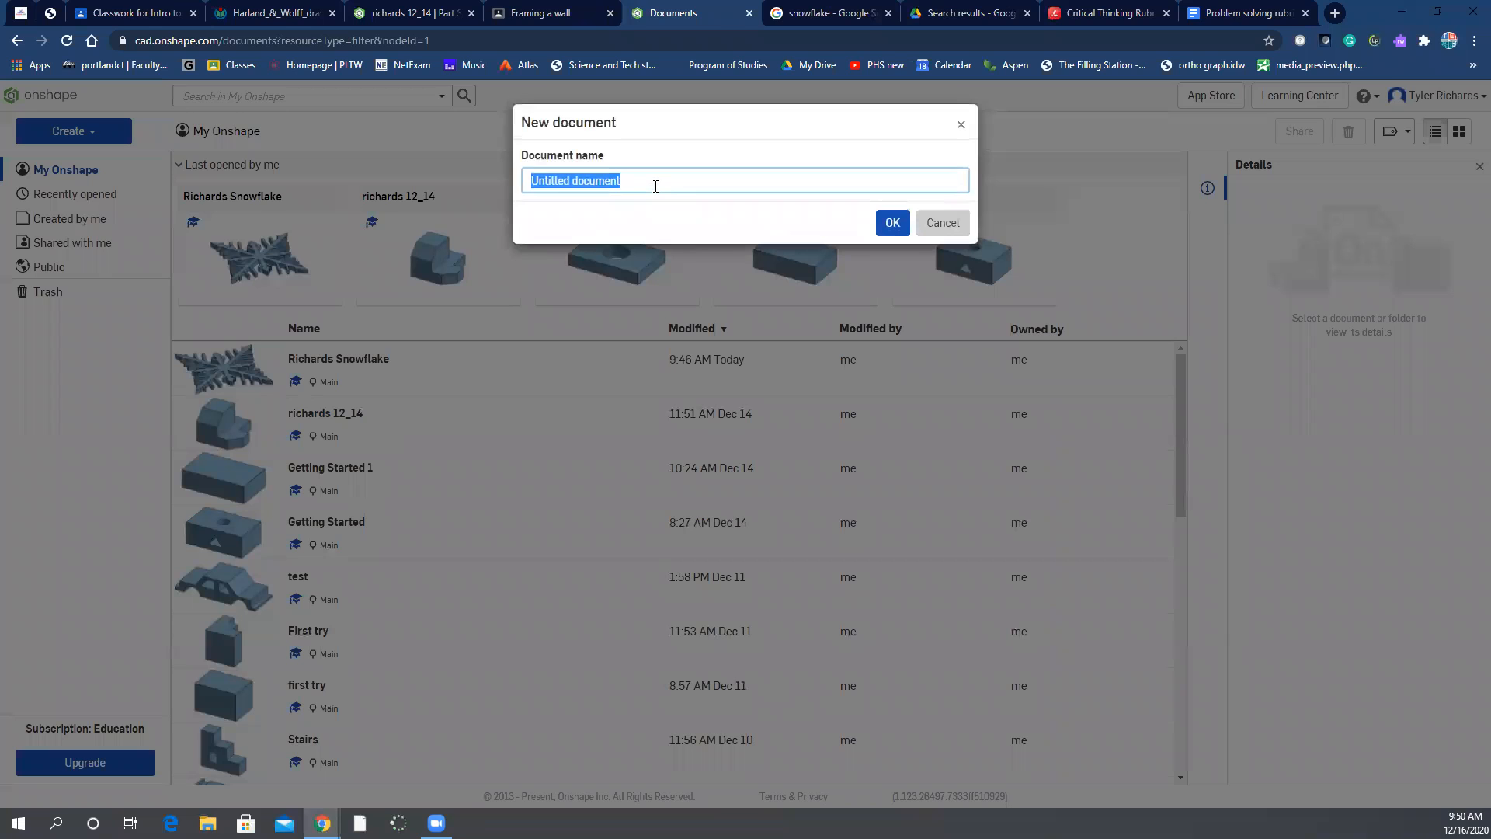
{"action": "type", "text": "ri"}
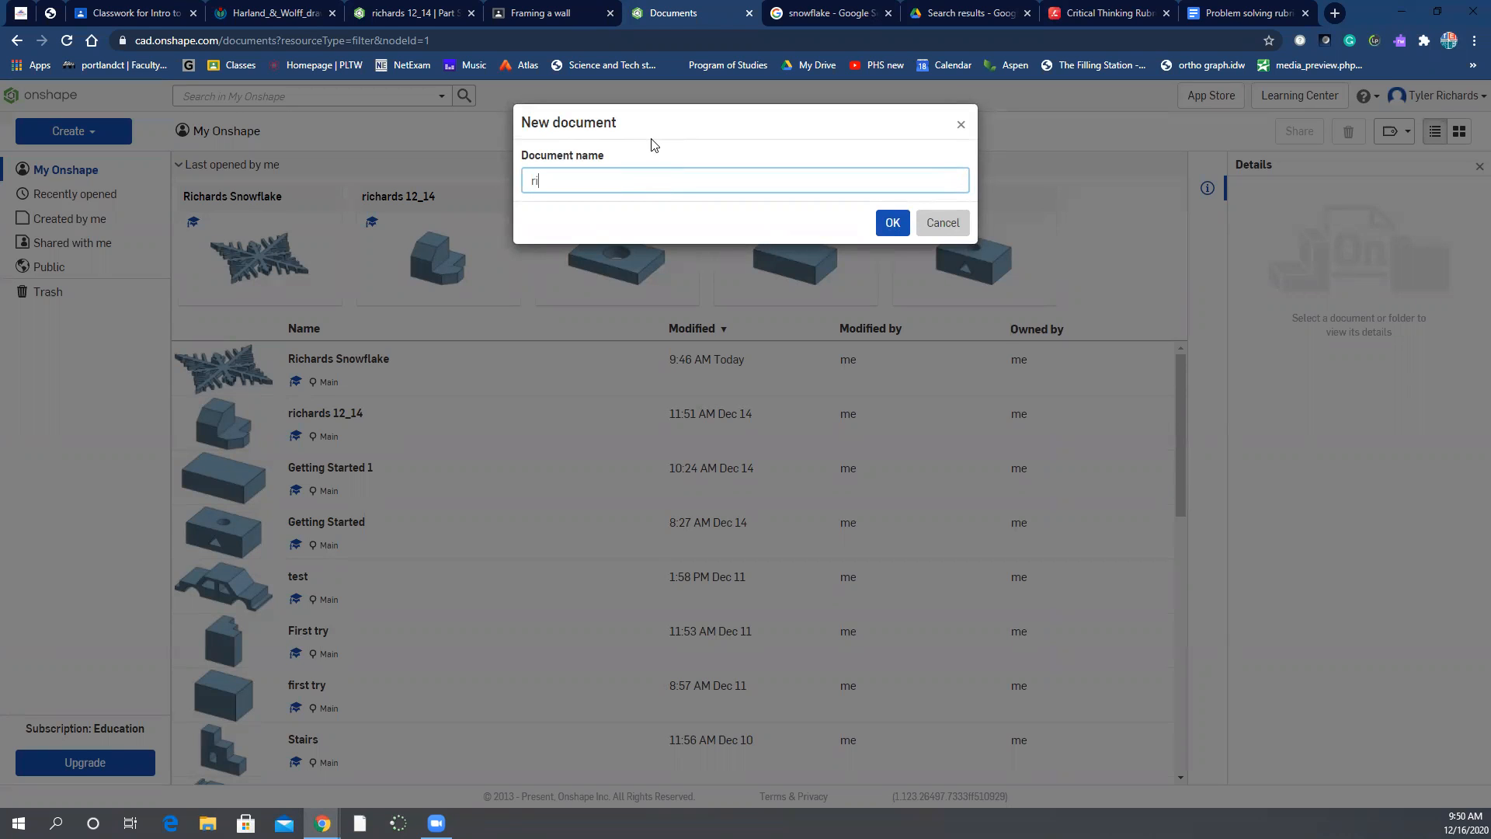
{"action": "type", "text": "chards snowflake"}
{"action": "left_click", "coordinate": [891, 223]}
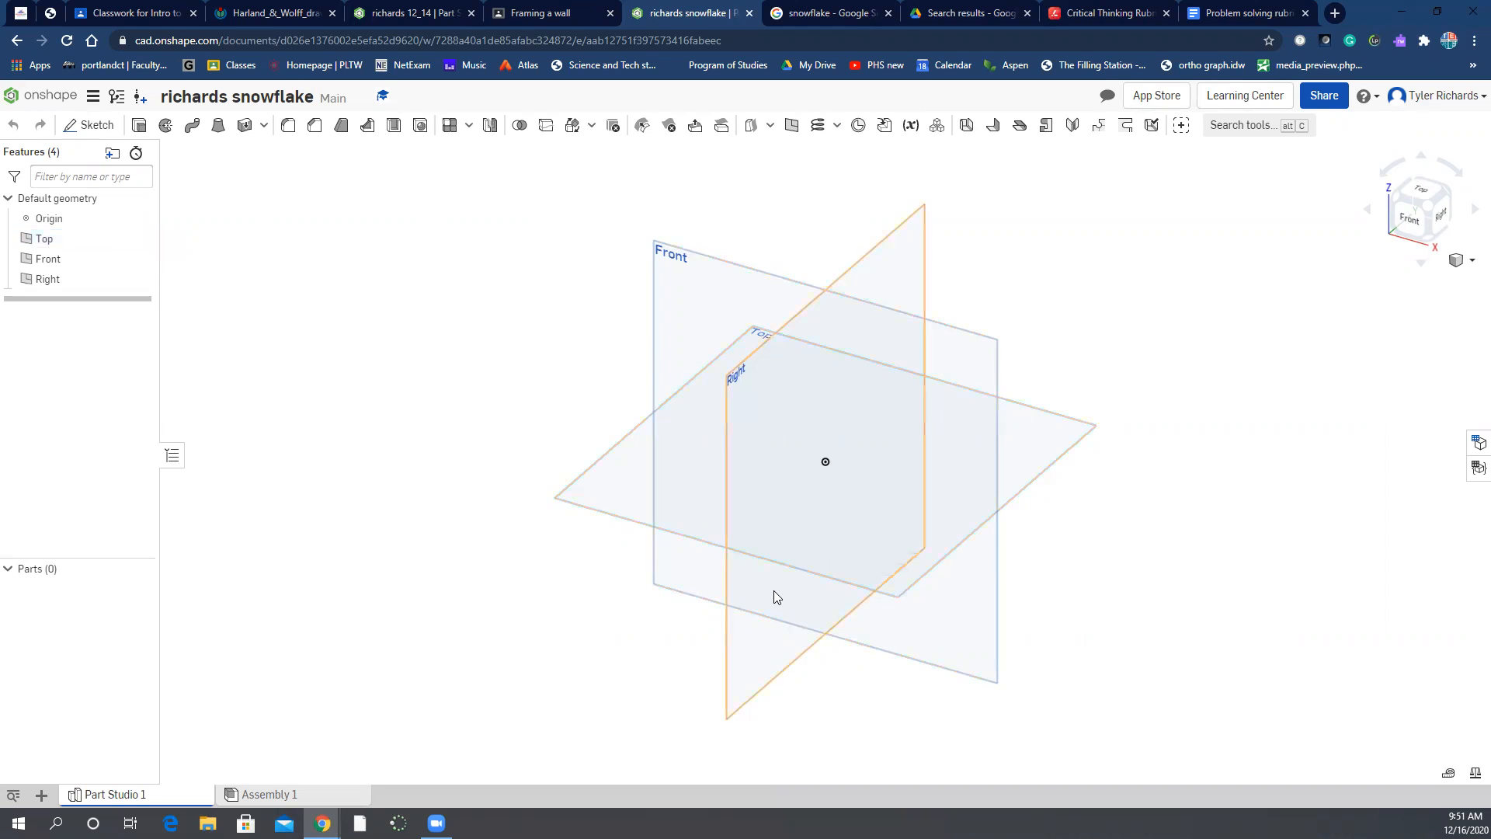
Start a new sketch on the Top plane and view that plane straight on
{"action": "right_click", "coordinate": [630, 487]}
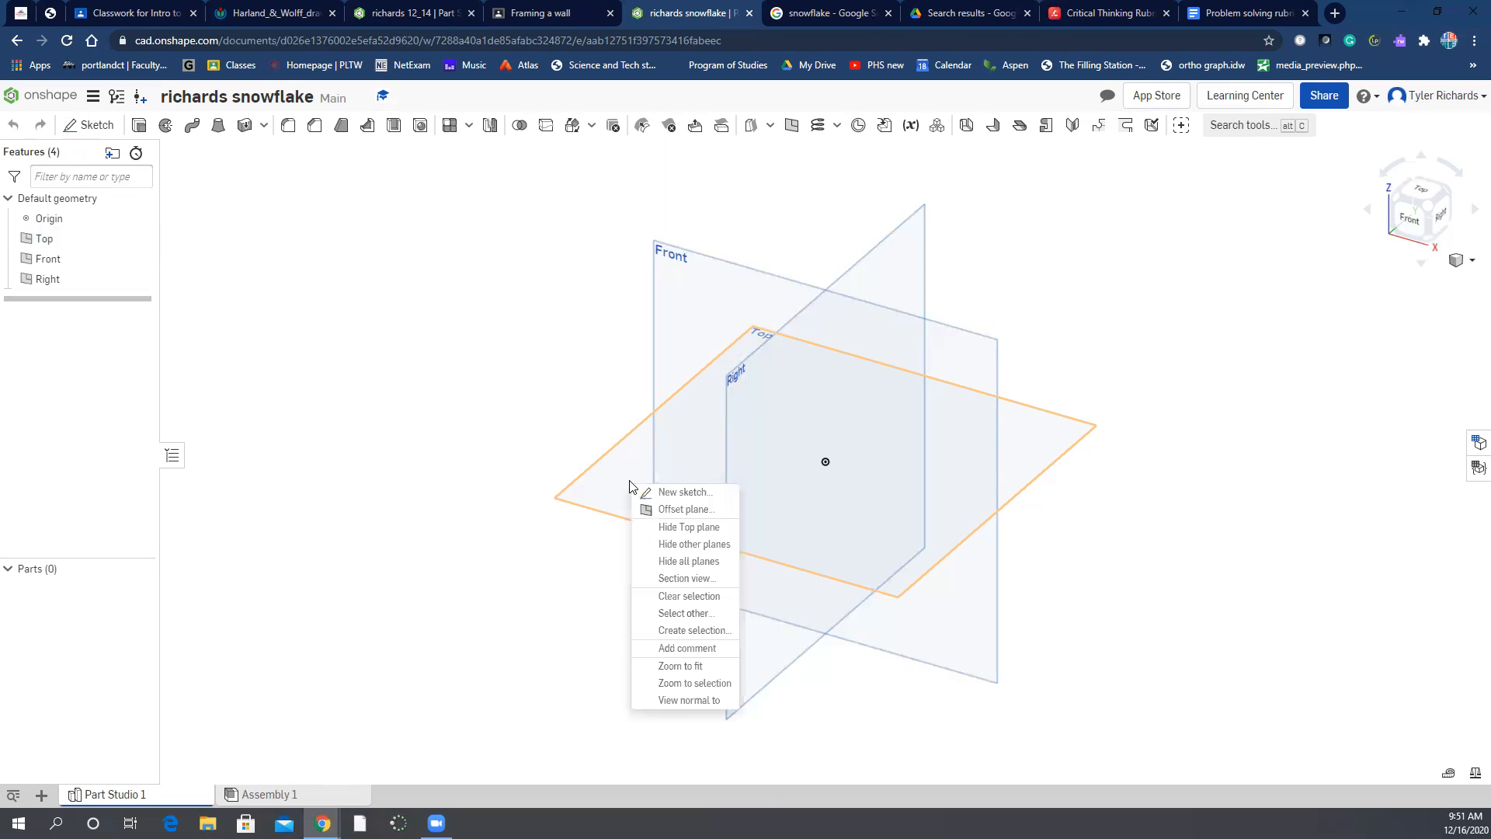
{"action": "left_click", "coordinate": [645, 493]}
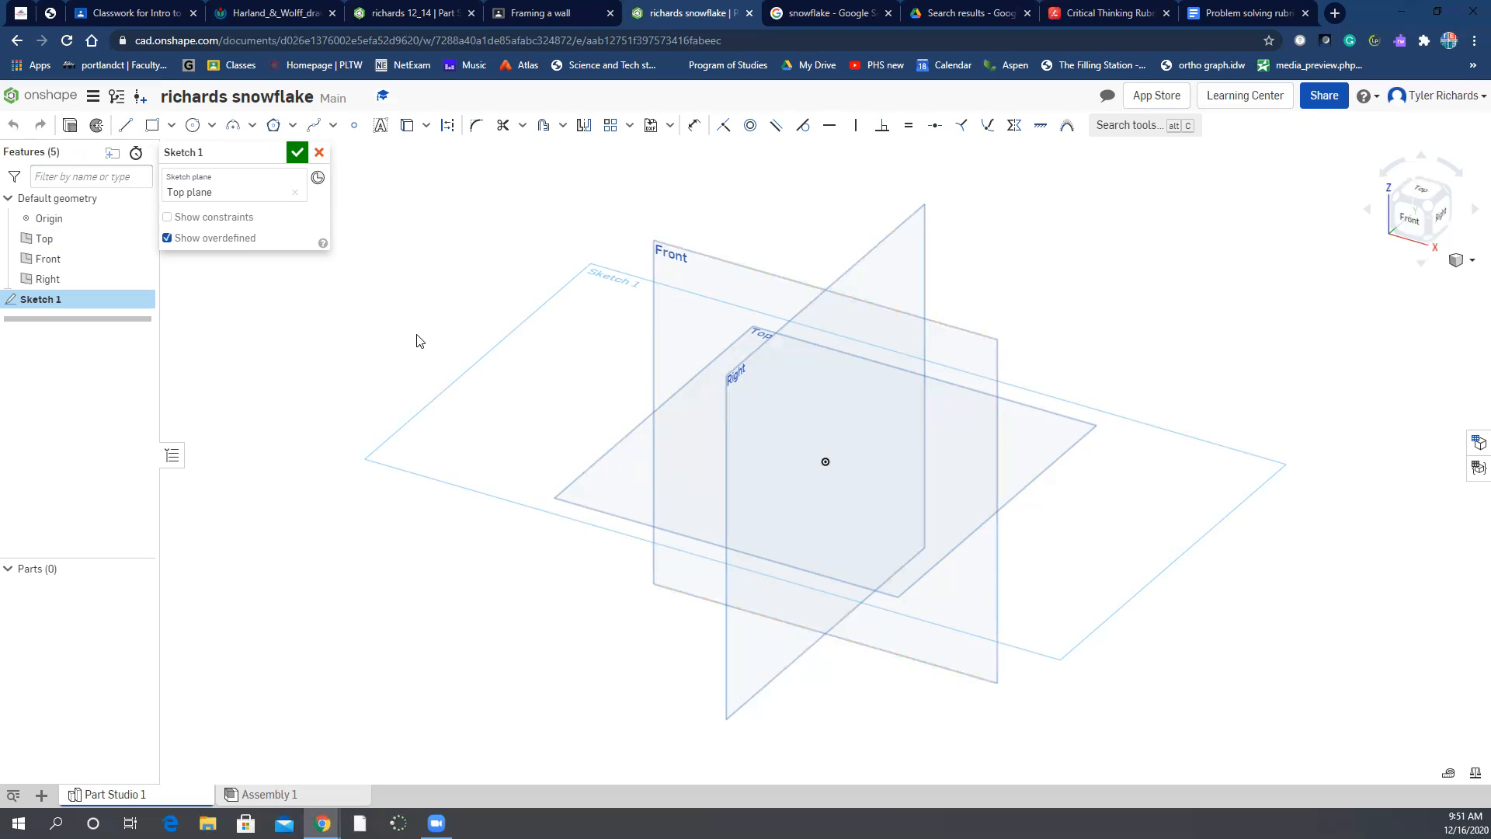
{"action": "right_click", "coordinate": [619, 494]}
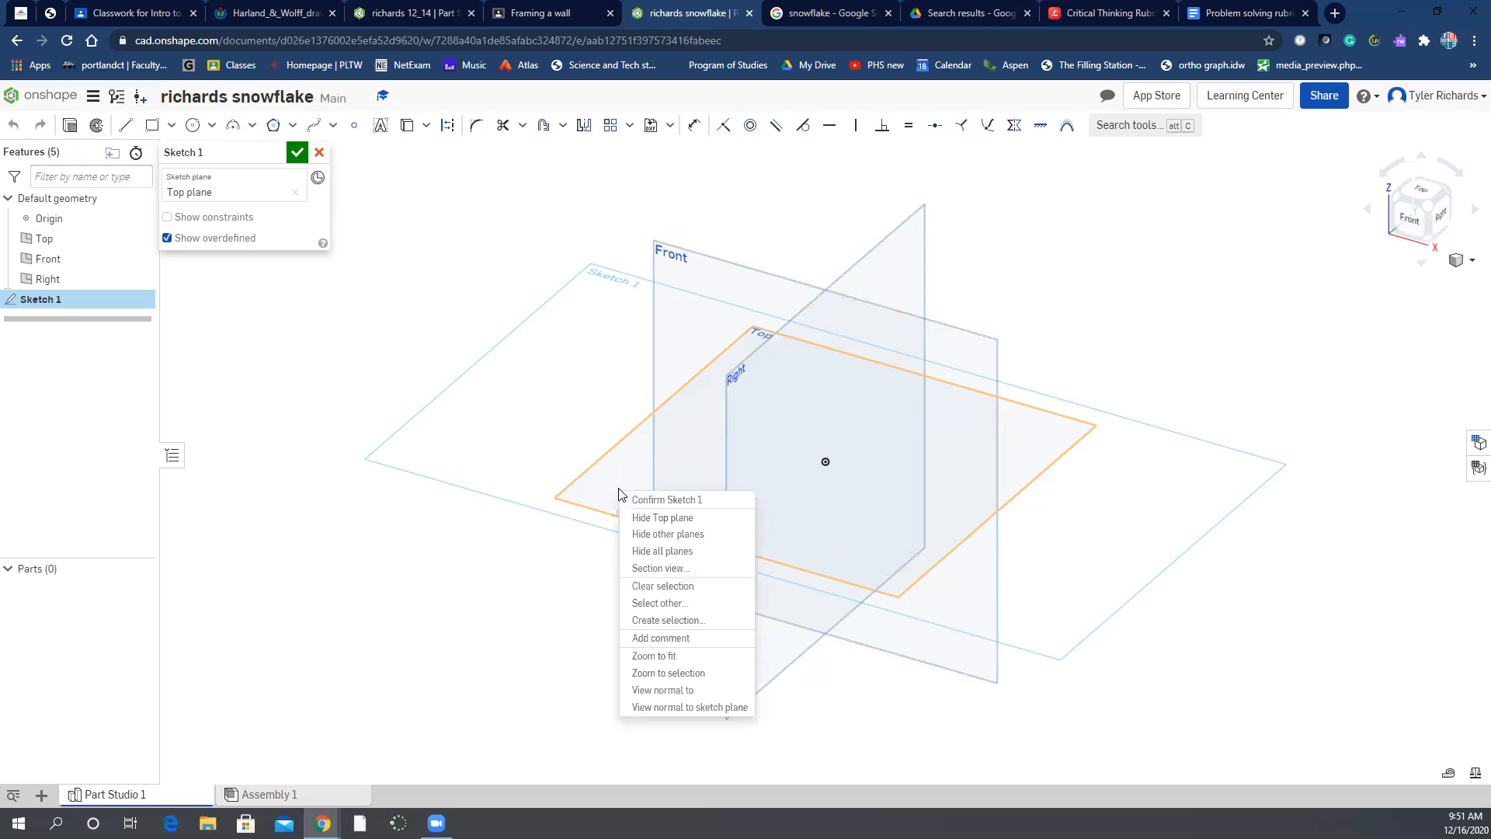
{"action": "left_click", "coordinate": [674, 691]}
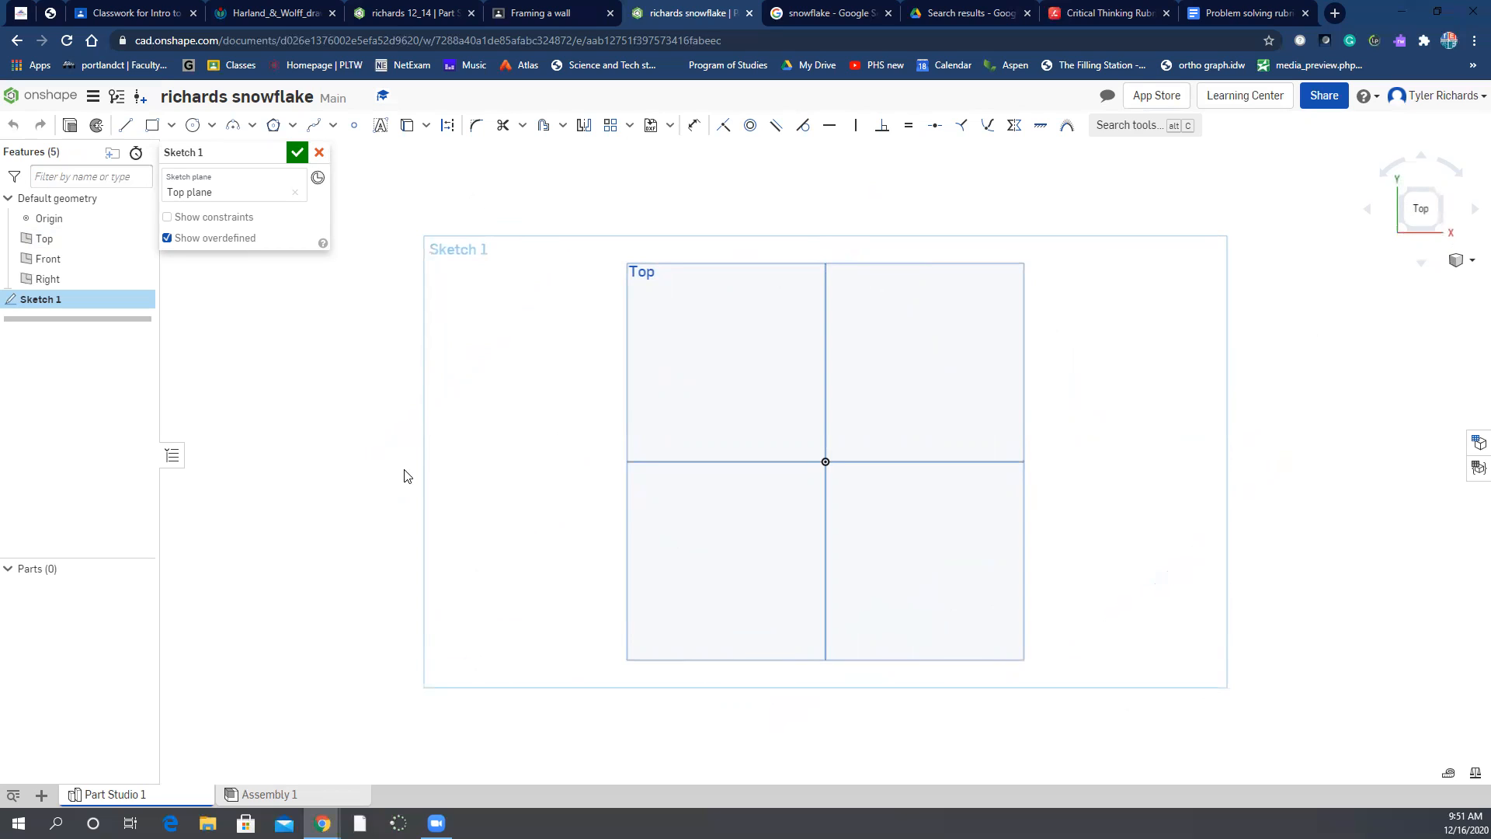
Draw a horizontal construction line about 4.5 in long from the origin towards negative X
{"action": "left_click", "coordinate": [127, 128]}
{"action": "left_click", "coordinate": [451, 128]}
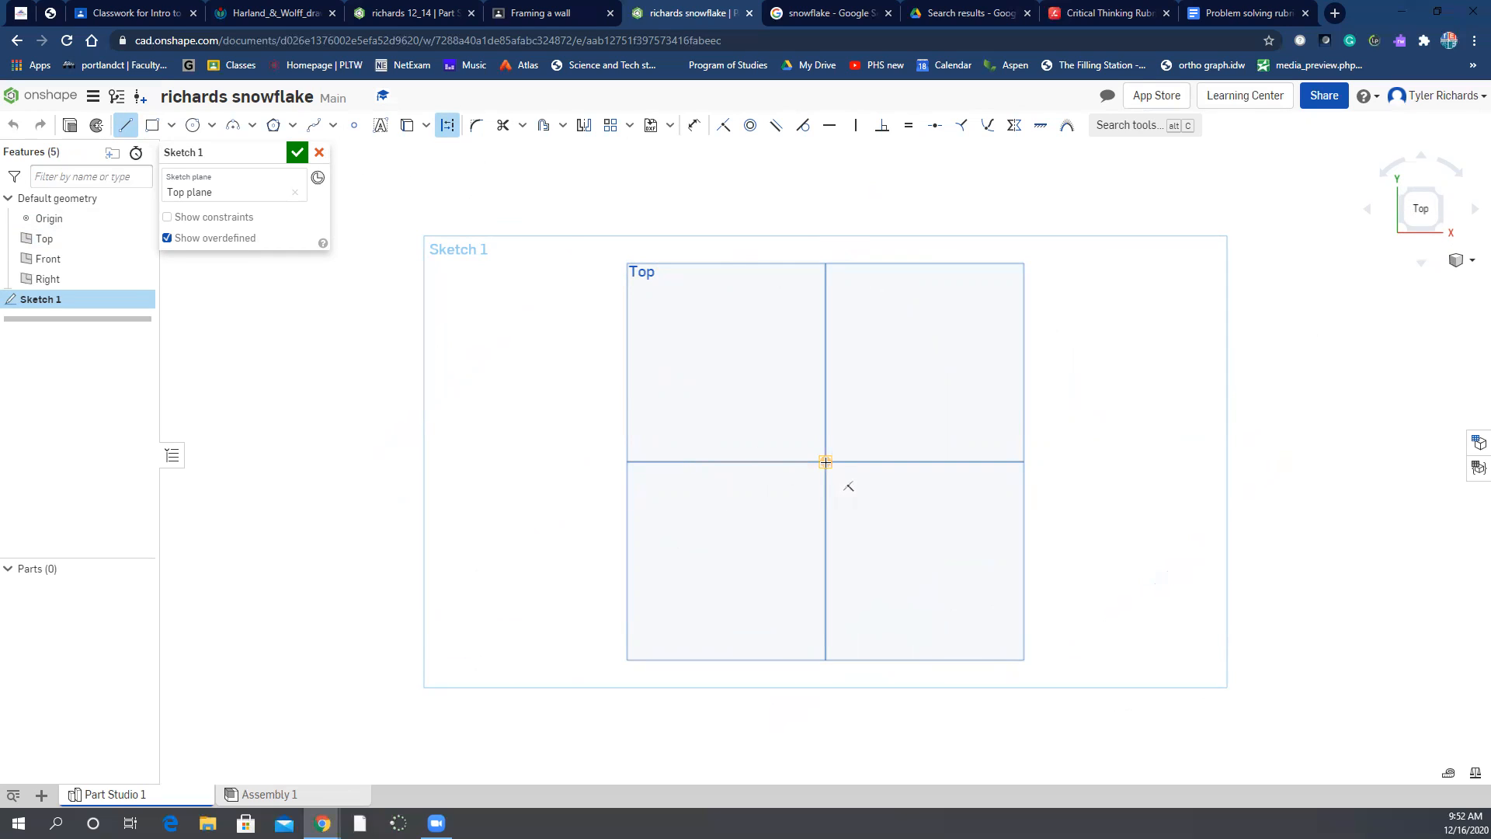
{"action": "left_click", "coordinate": [825, 461]}
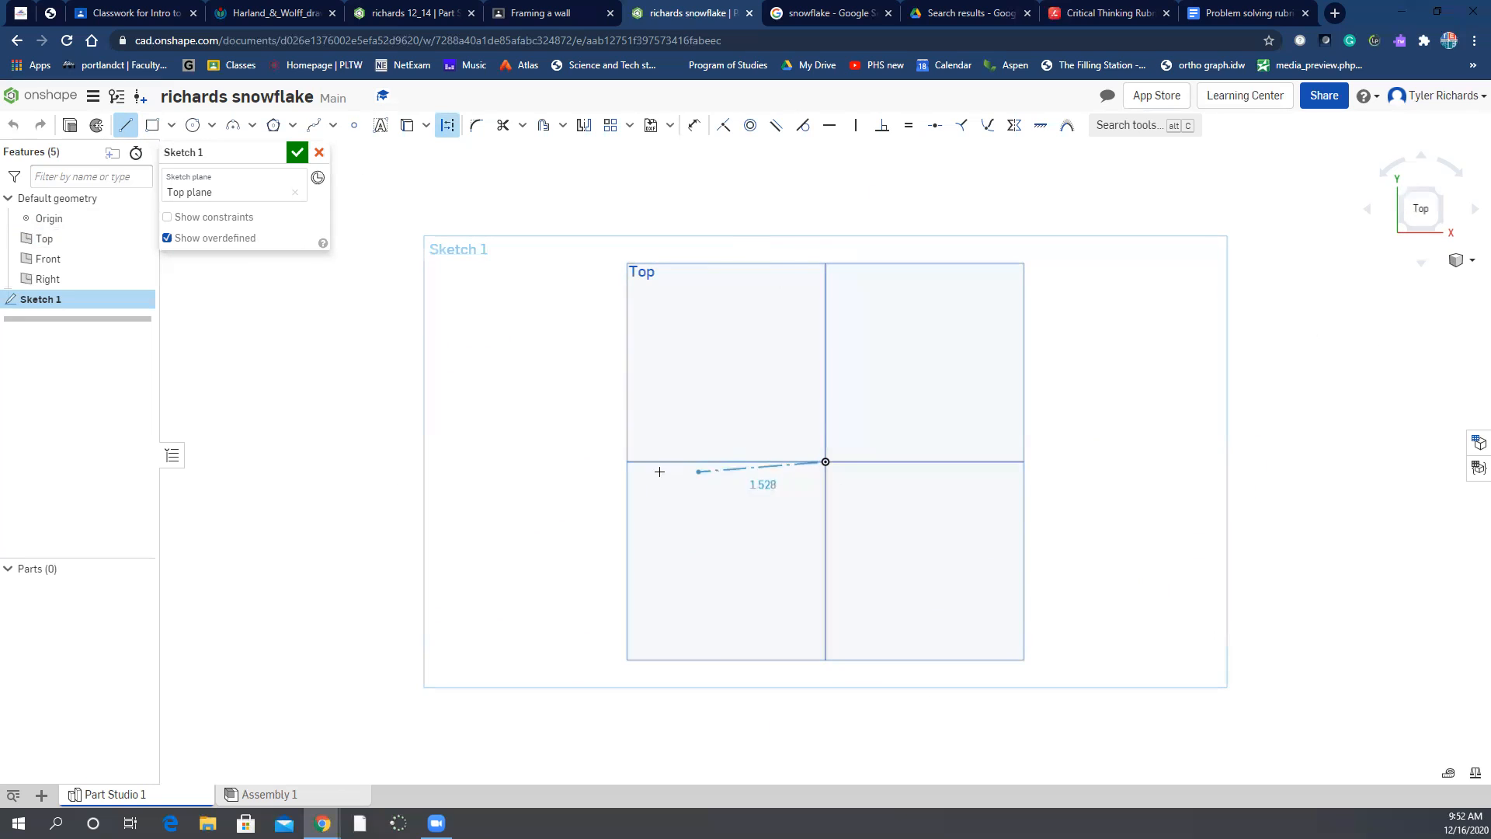
{"action": "left_click", "coordinate": [525, 461]}
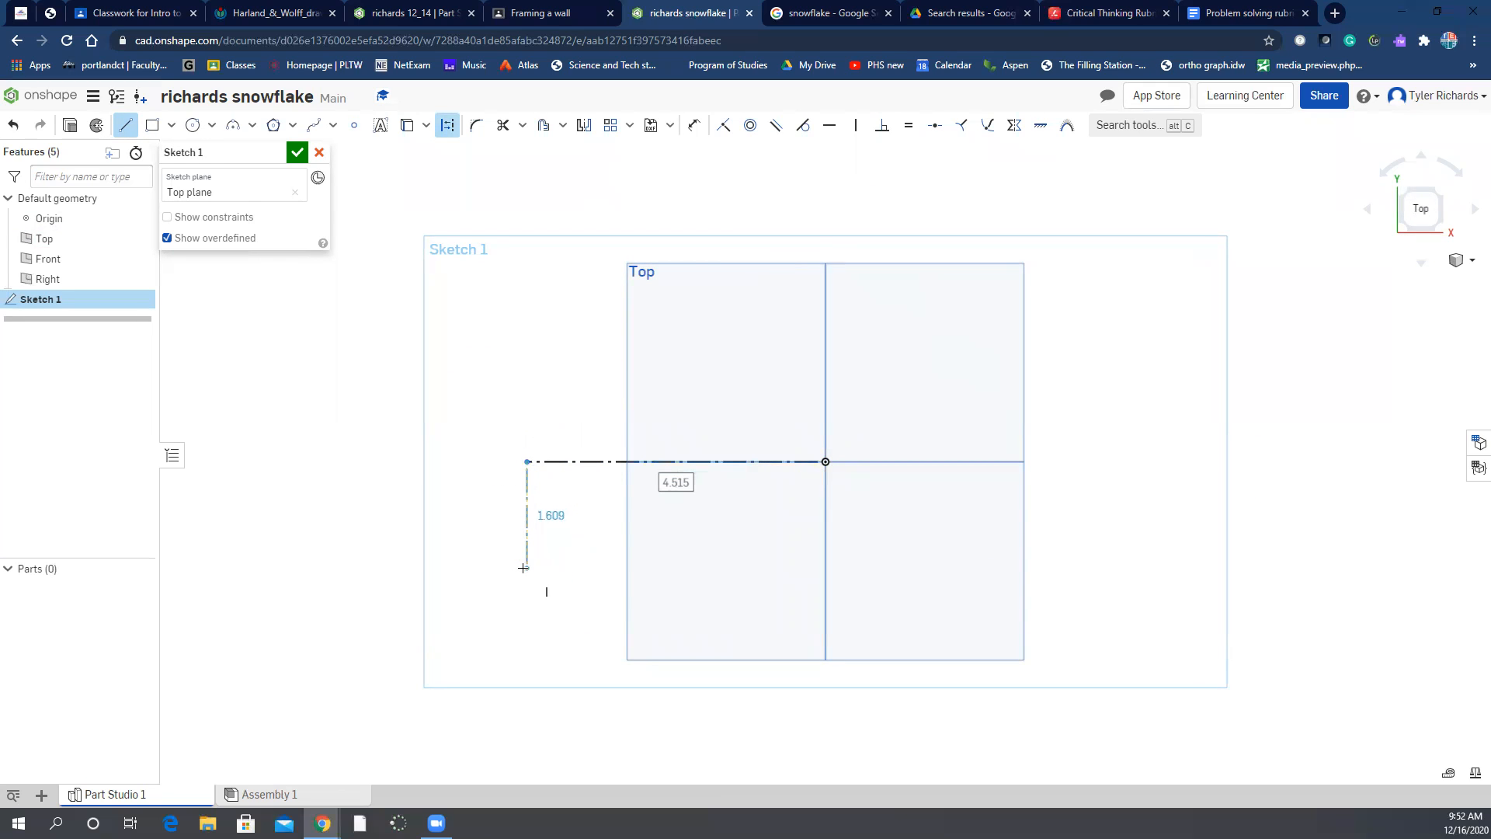
{"action": "key", "text": "Escape"}
Draw a vertical construction line about 4.67 in long upward from the origin
{"action": "left_click", "coordinate": [125, 125]}
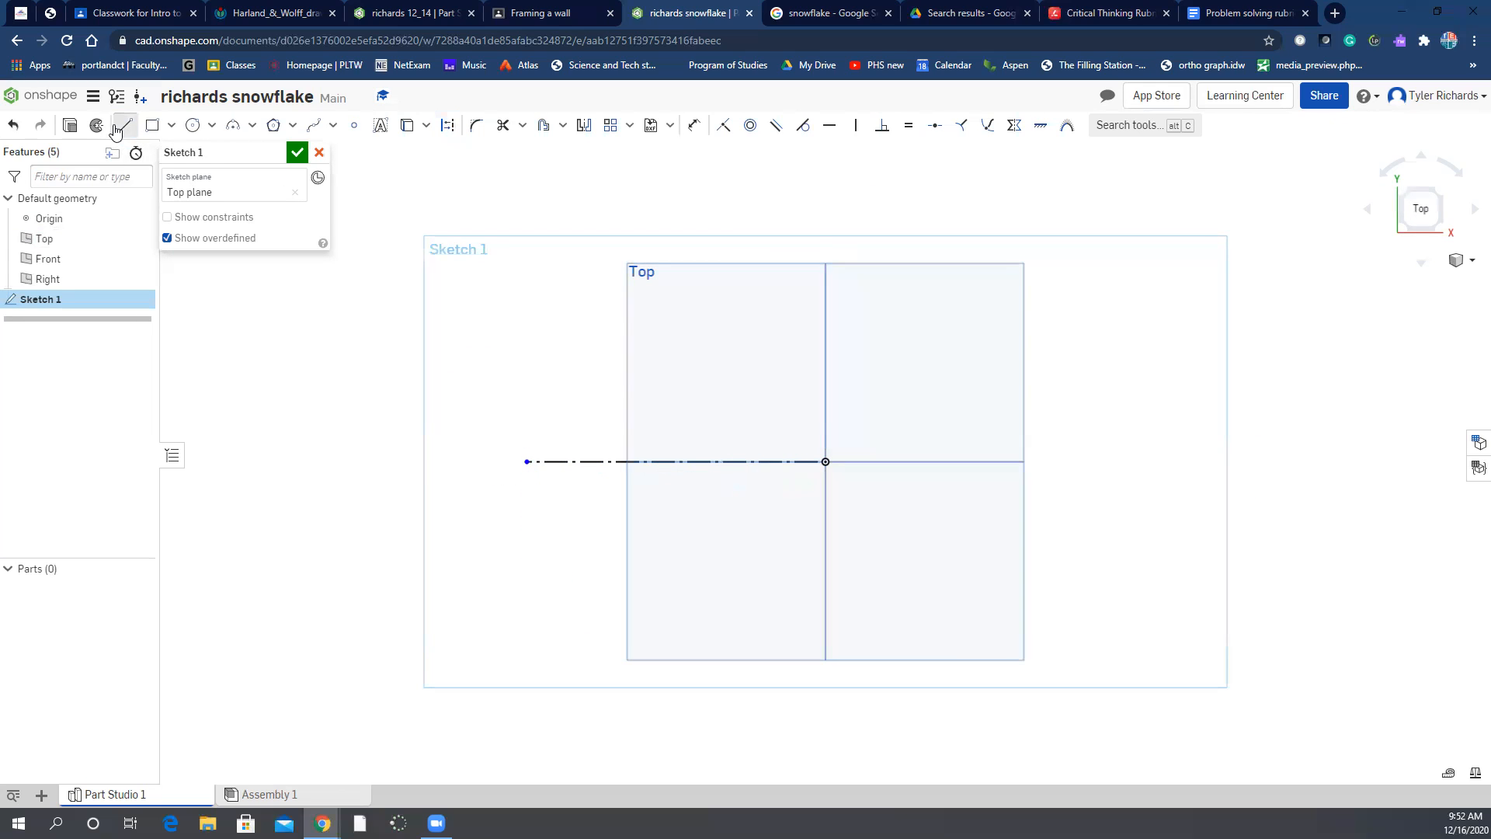
{"action": "left_click", "coordinate": [448, 127]}
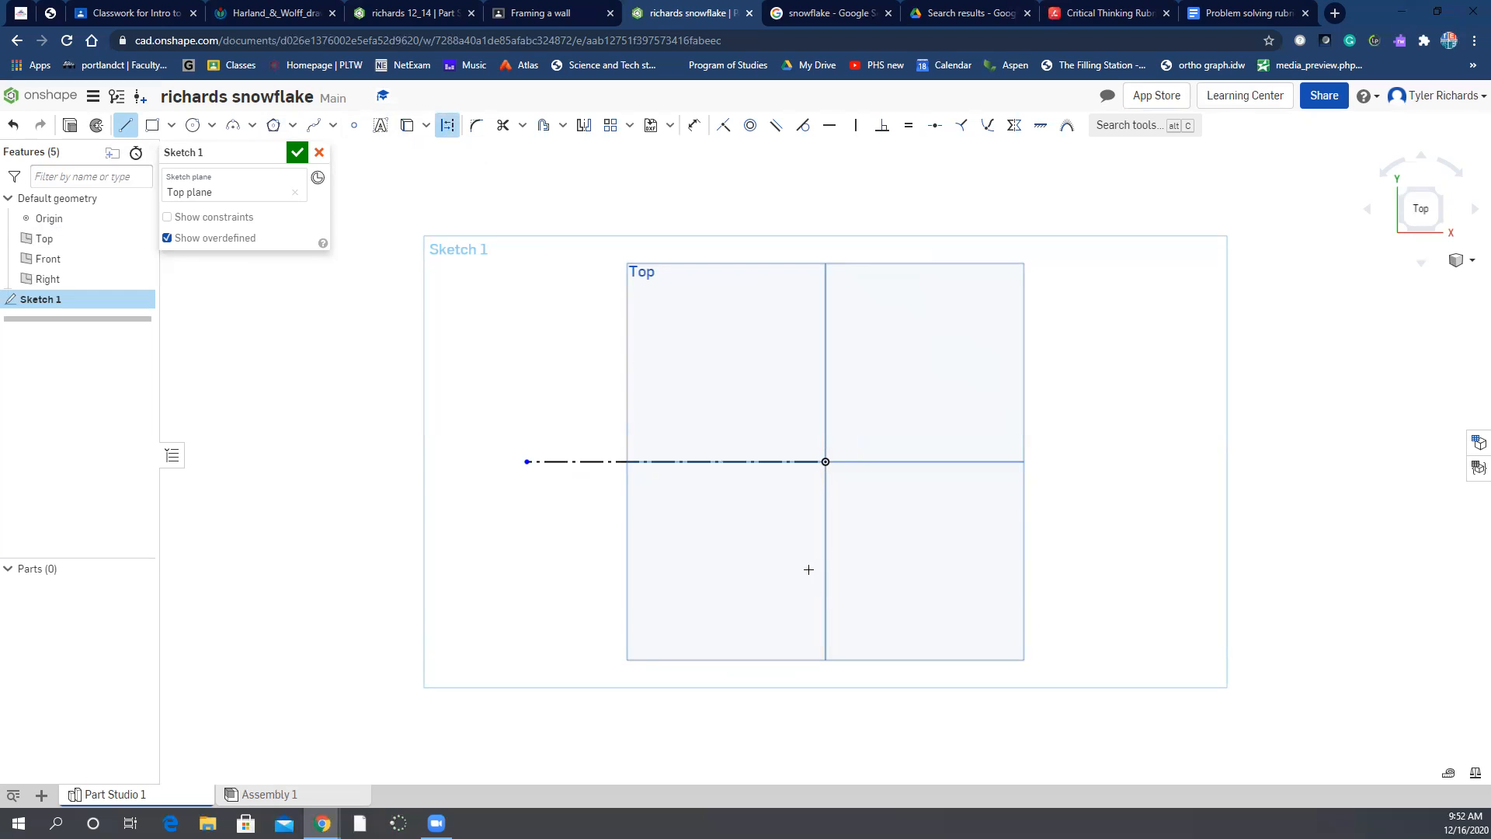
{"action": "left_click", "coordinate": [826, 462]}
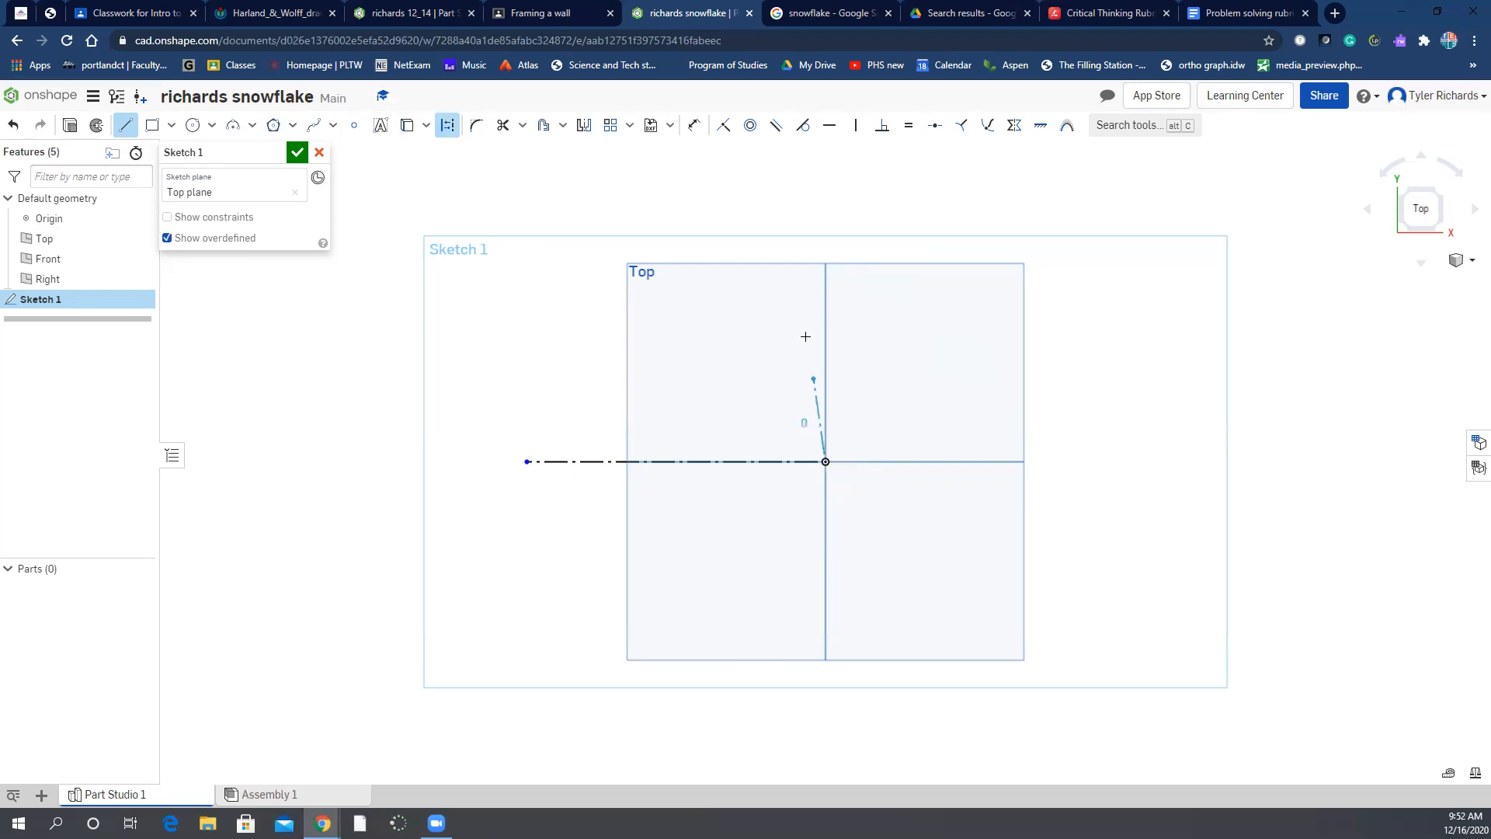
{"action": "left_click", "coordinate": [826, 154]}
{"action": "key", "text": "Escape"}
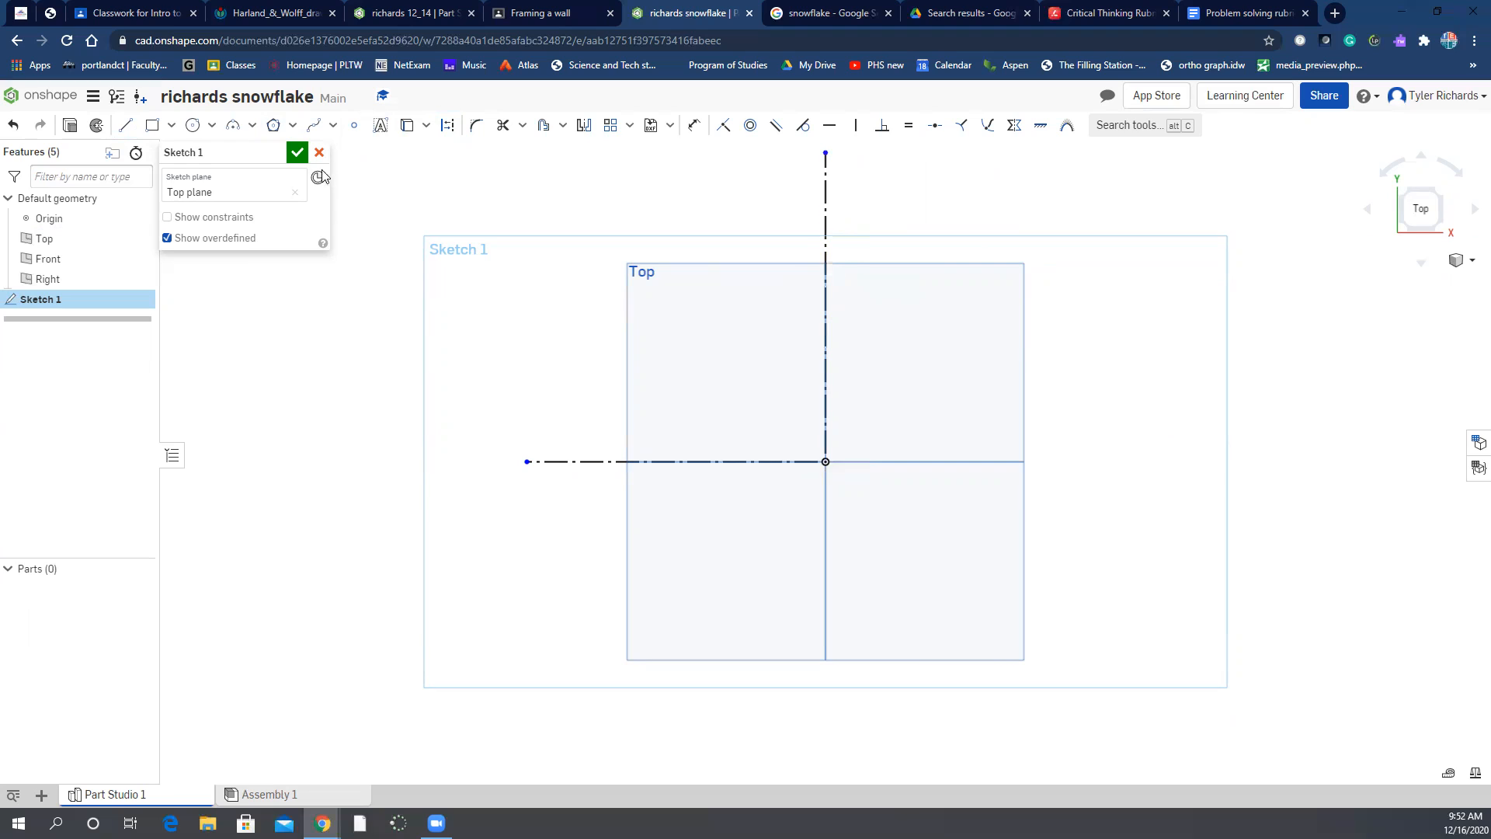
Dimension the vertical construction line to 1.5 in
{"action": "left_click", "coordinate": [695, 126]}
{"action": "left_click", "coordinate": [827, 311]}
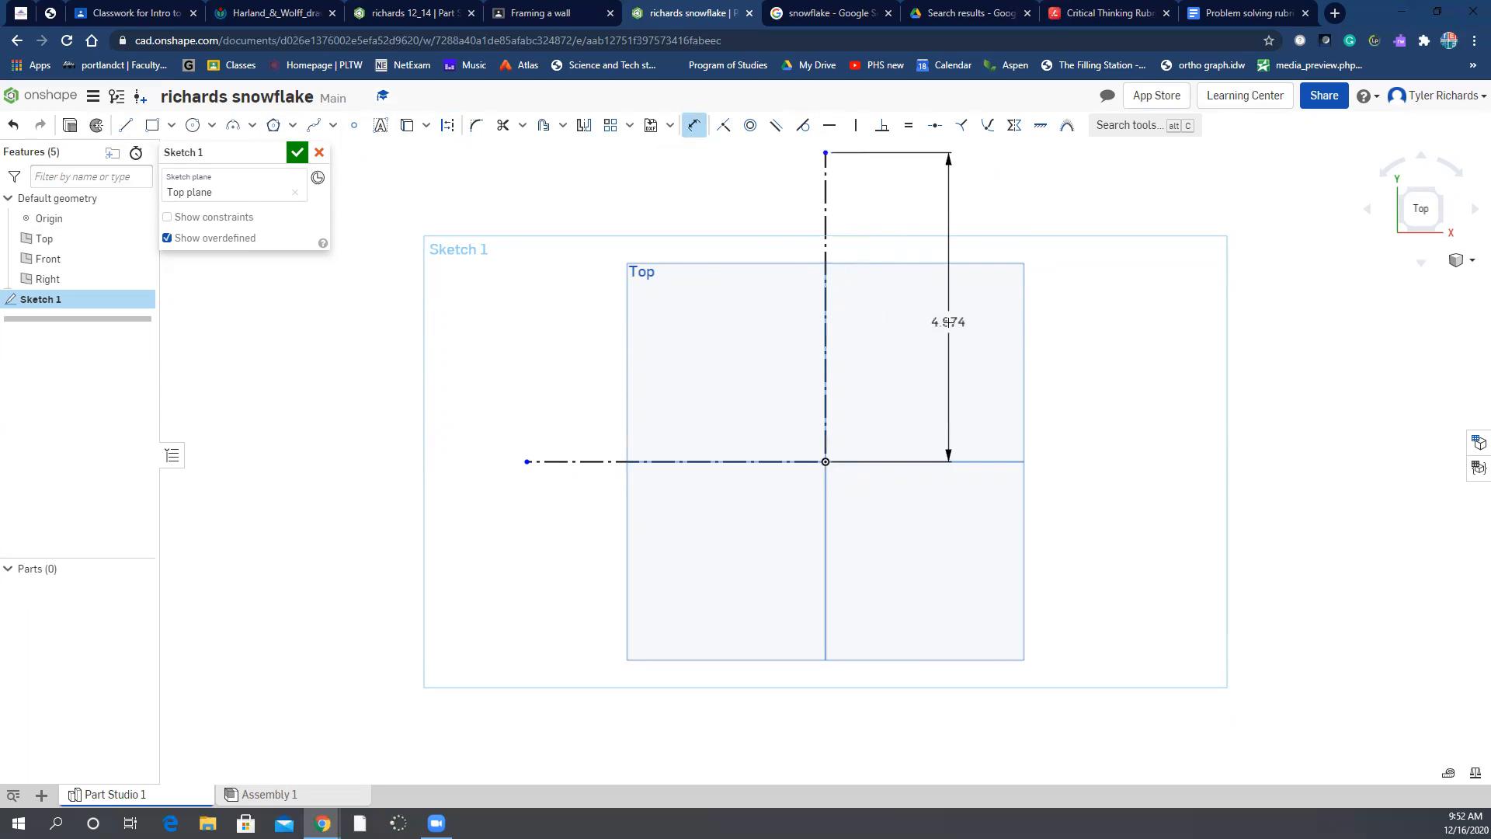
{"action": "left_click", "coordinate": [948, 322]}
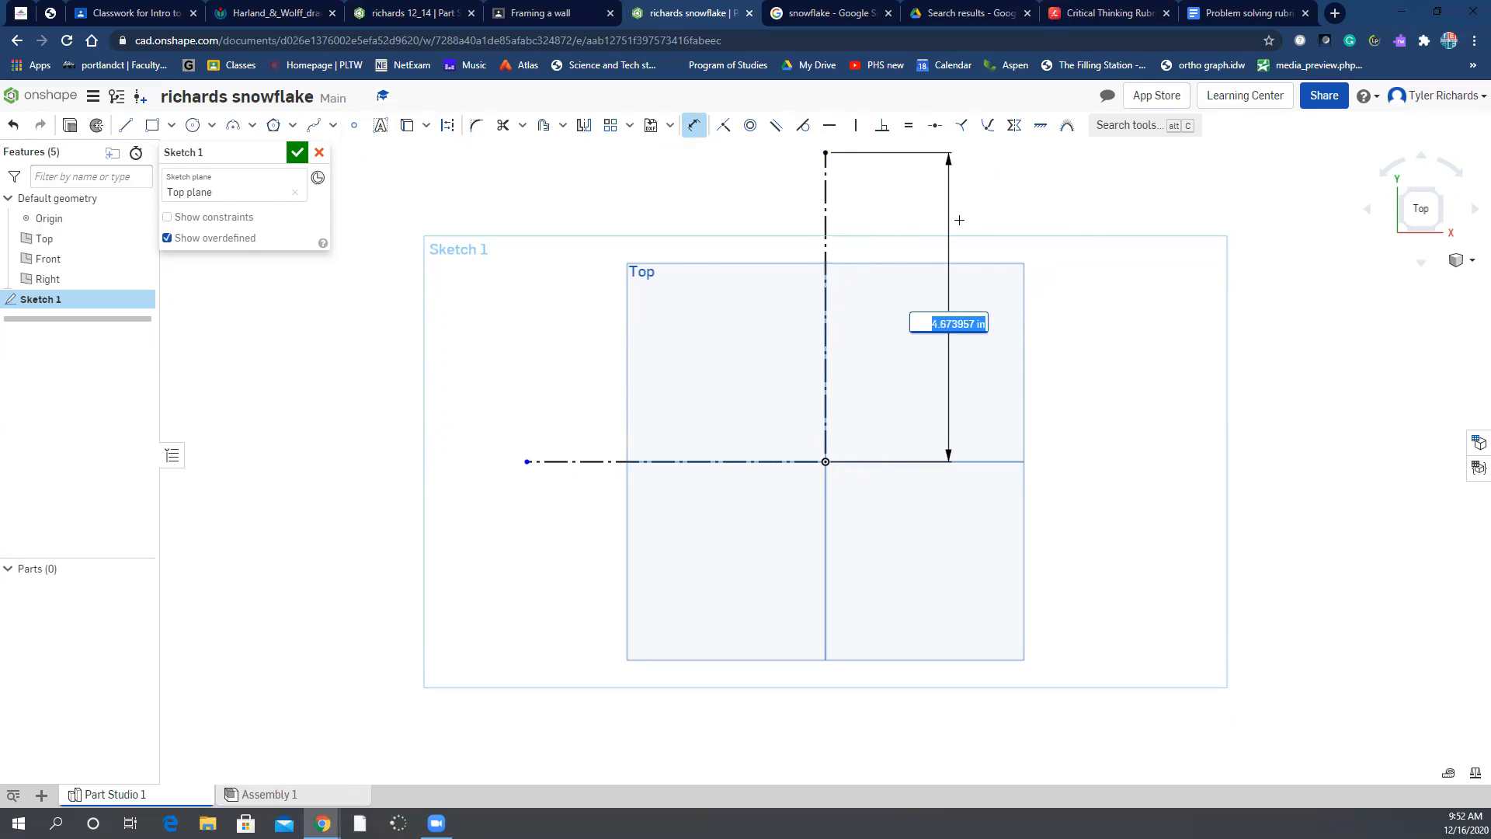
{"action": "type", "text": "1.5"}
{"action": "key", "text": "Return"}
Dimension the horizontal construction line to 1.5 in
{"action": "left_click", "coordinate": [761, 461]}
{"action": "left_click", "coordinate": [770, 503]}
{"action": "type", "text": "1.5"}
{"action": "key", "text": "Return"}
Draw a diagonal construction line about 2.65 in long from the origin, up and to the left between the other two lines
{"action": "scroll", "coordinate": [768, 431], "scroll_direction": "down", "scroll_amount": 2}
{"action": "scroll", "coordinate": [766, 439], "scroll_direction": "up", "scroll_amount": 5}
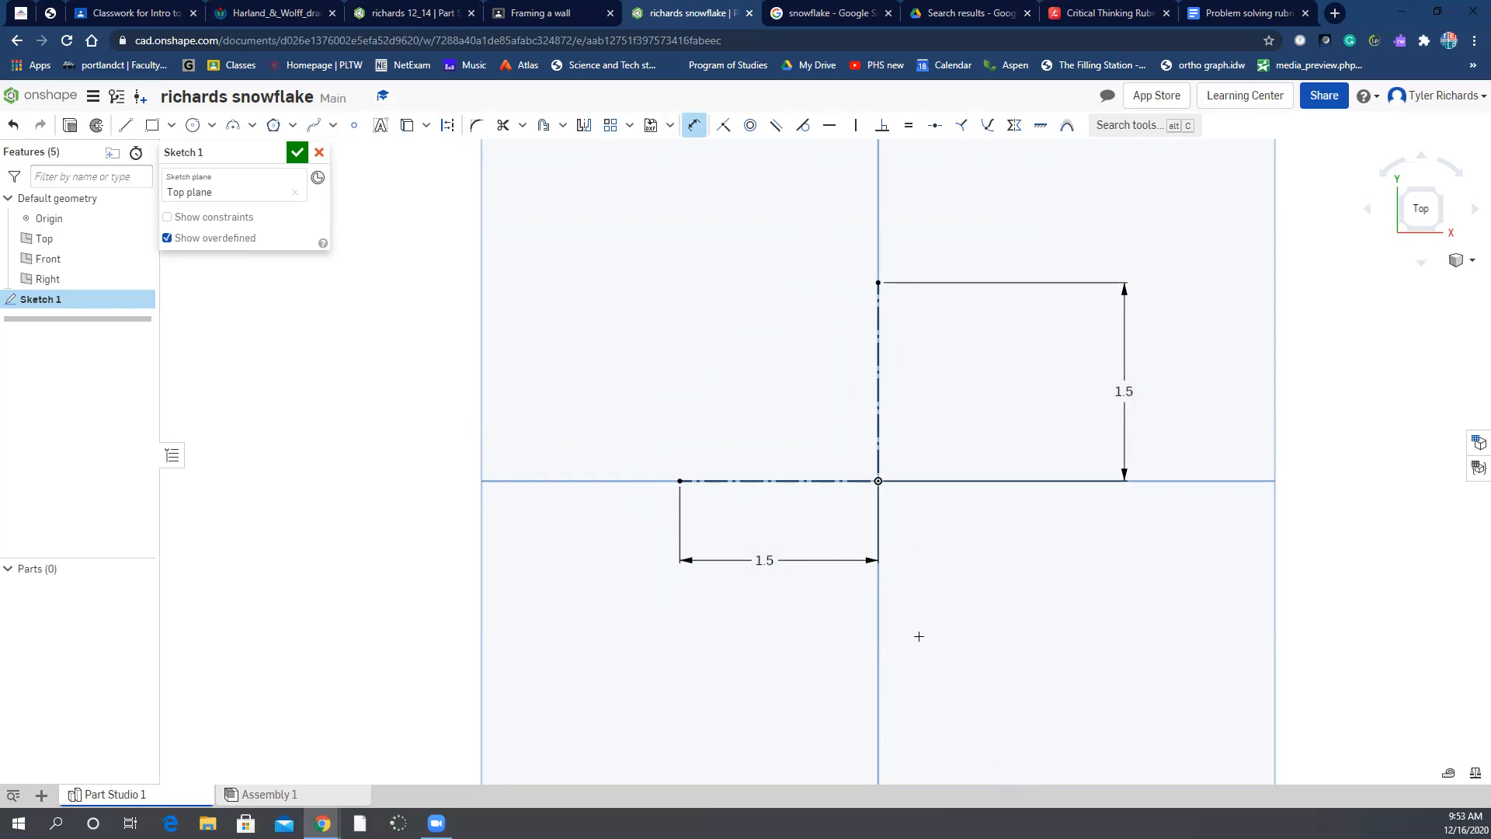
{"action": "scroll", "coordinate": [858, 416], "scroll_direction": "up", "scroll_amount": 3}
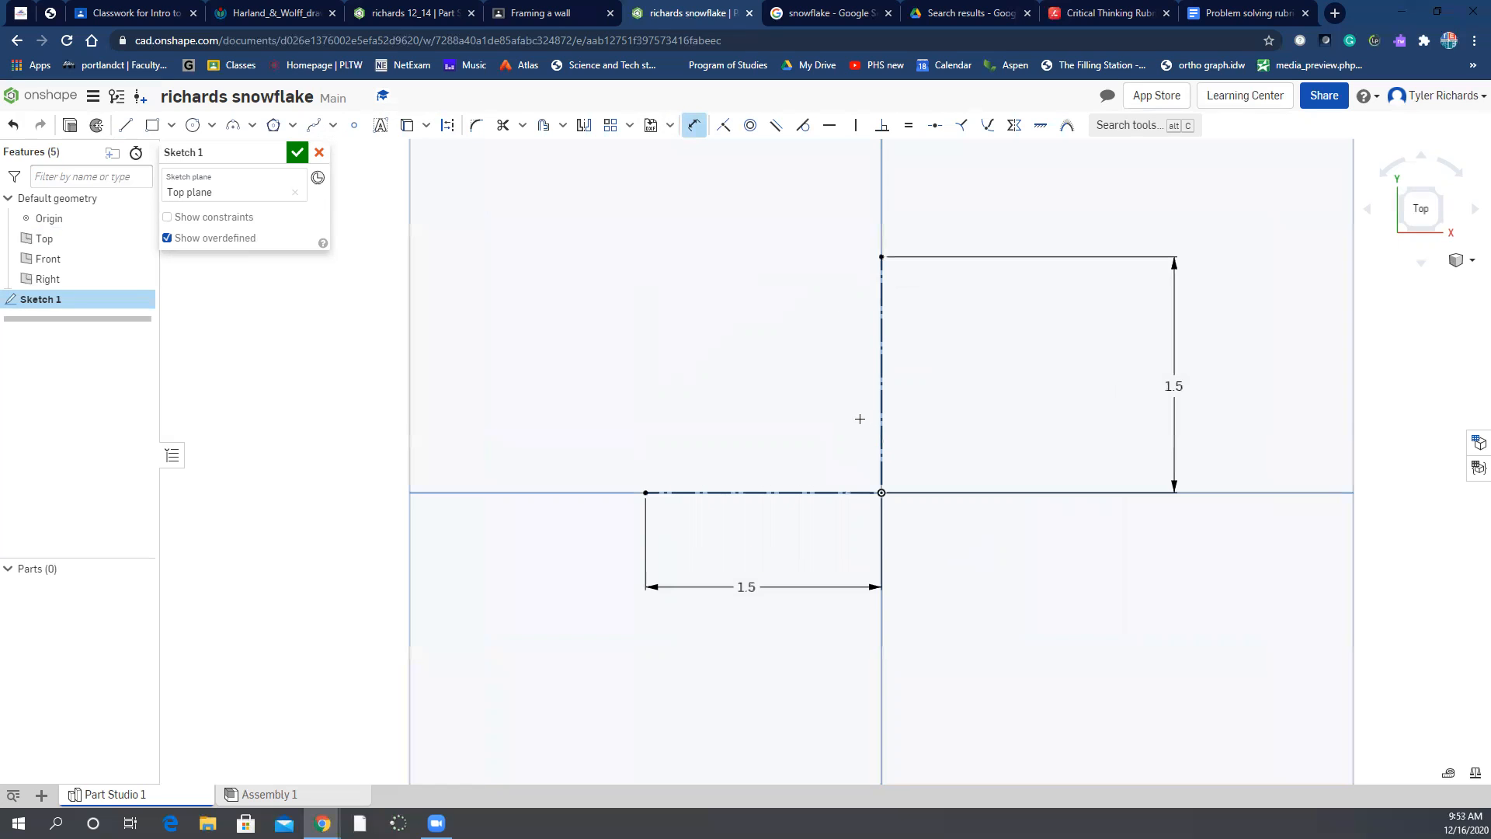
{"action": "left_click", "coordinate": [126, 125]}
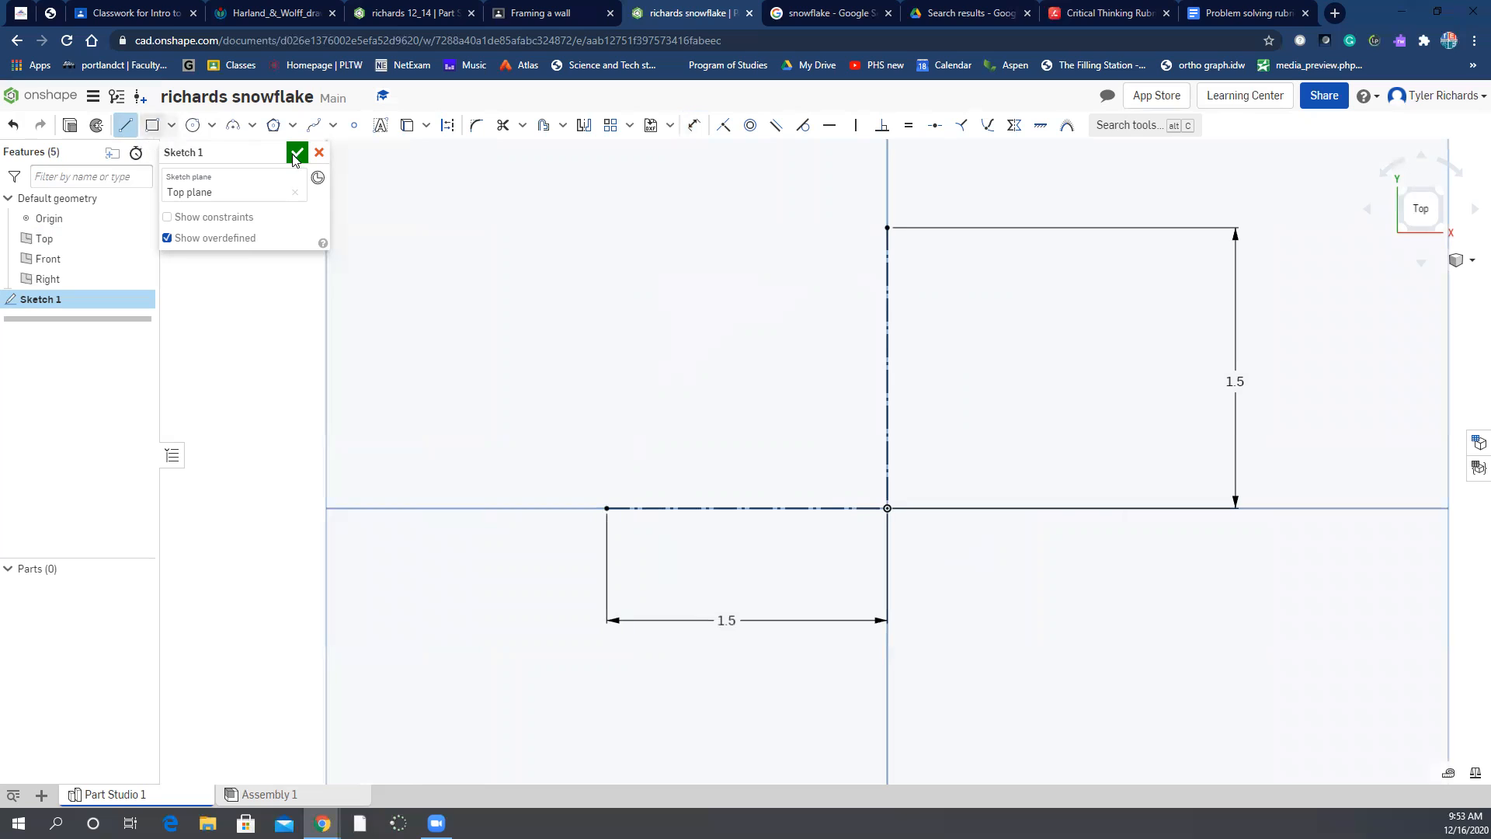
{"action": "left_click", "coordinate": [449, 127]}
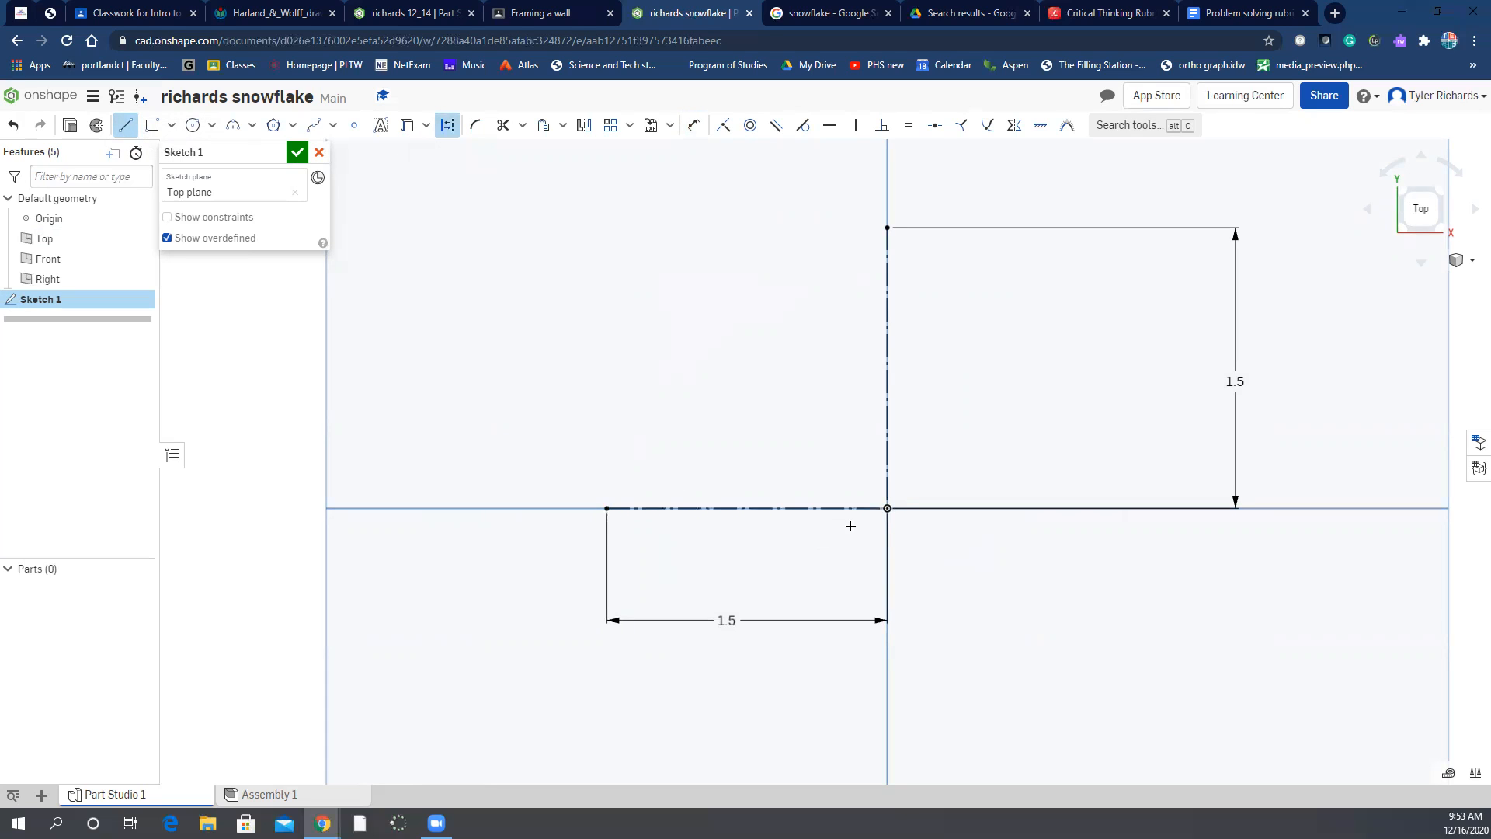
{"action": "left_click", "coordinate": [887, 508]}
{"action": "left_click", "coordinate": [520, 176]}
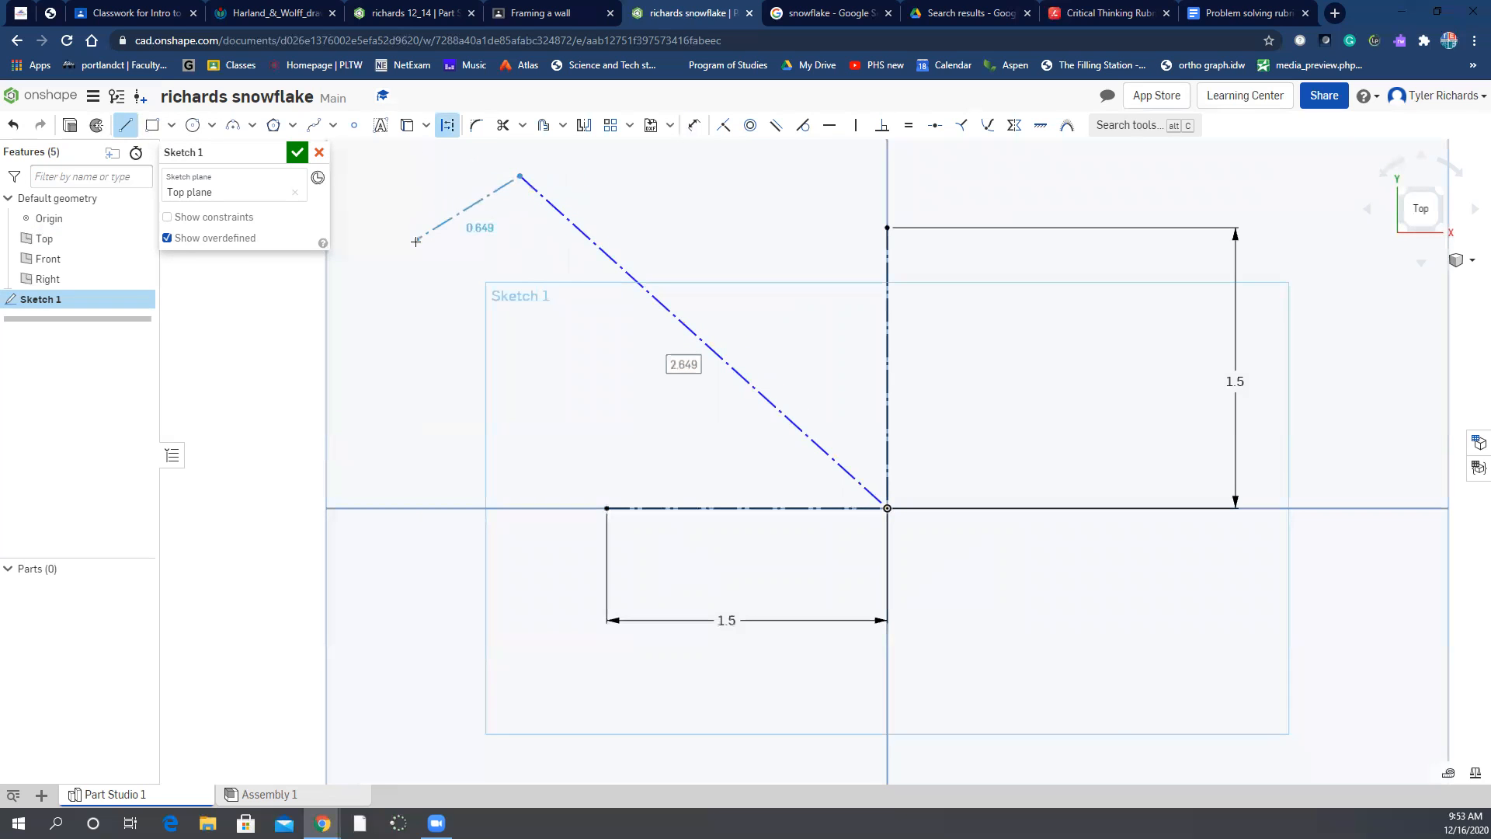
{"action": "key", "text": "Escape"}
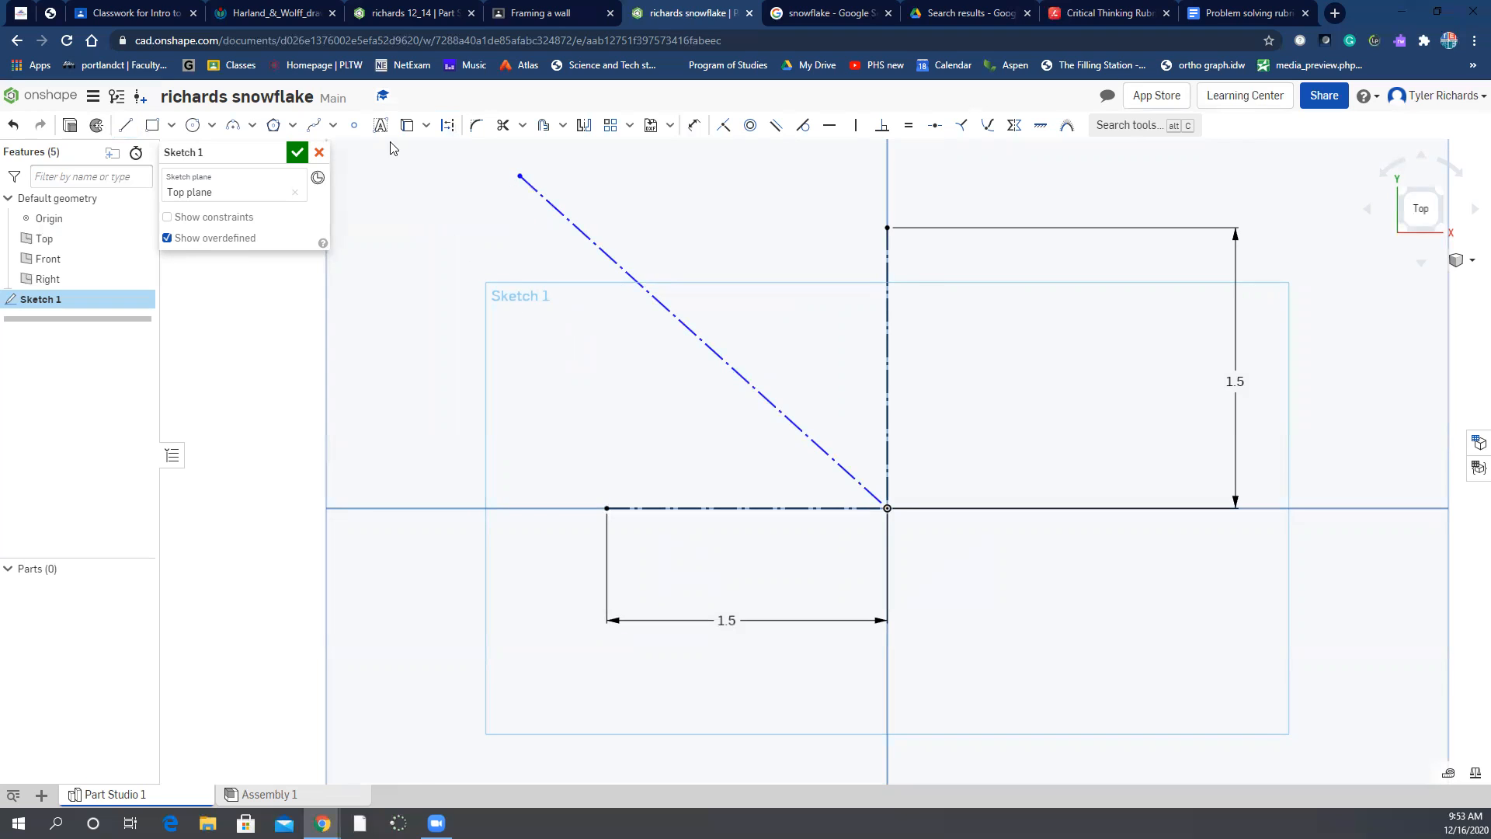
Dimension the angle between the horizontal and diagonal construction lines to 45 degrees
{"action": "left_click", "coordinate": [696, 126]}
{"action": "left_click", "coordinate": [802, 508]}
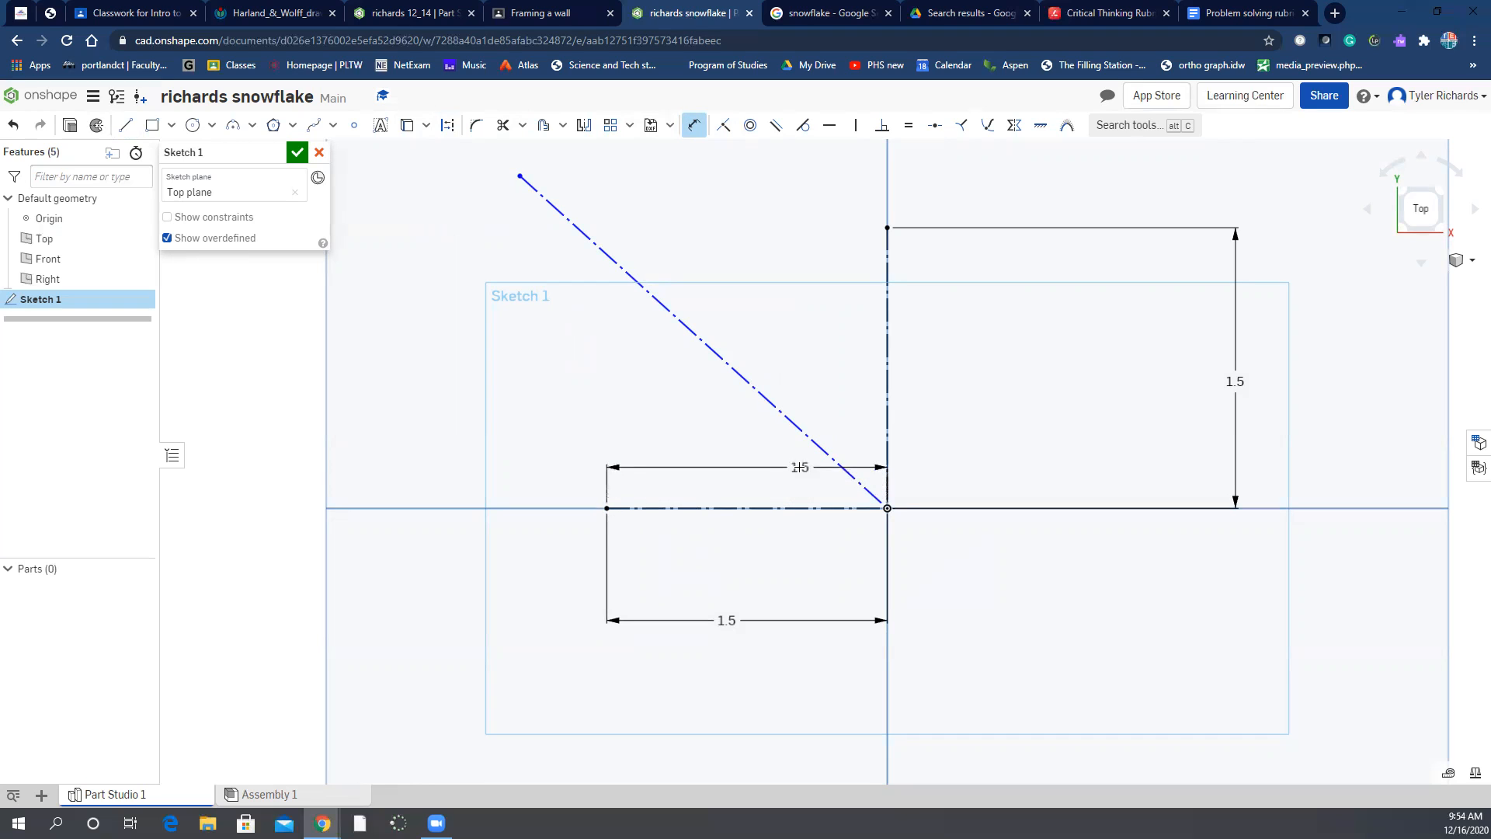
{"action": "left_click", "coordinate": [806, 435]}
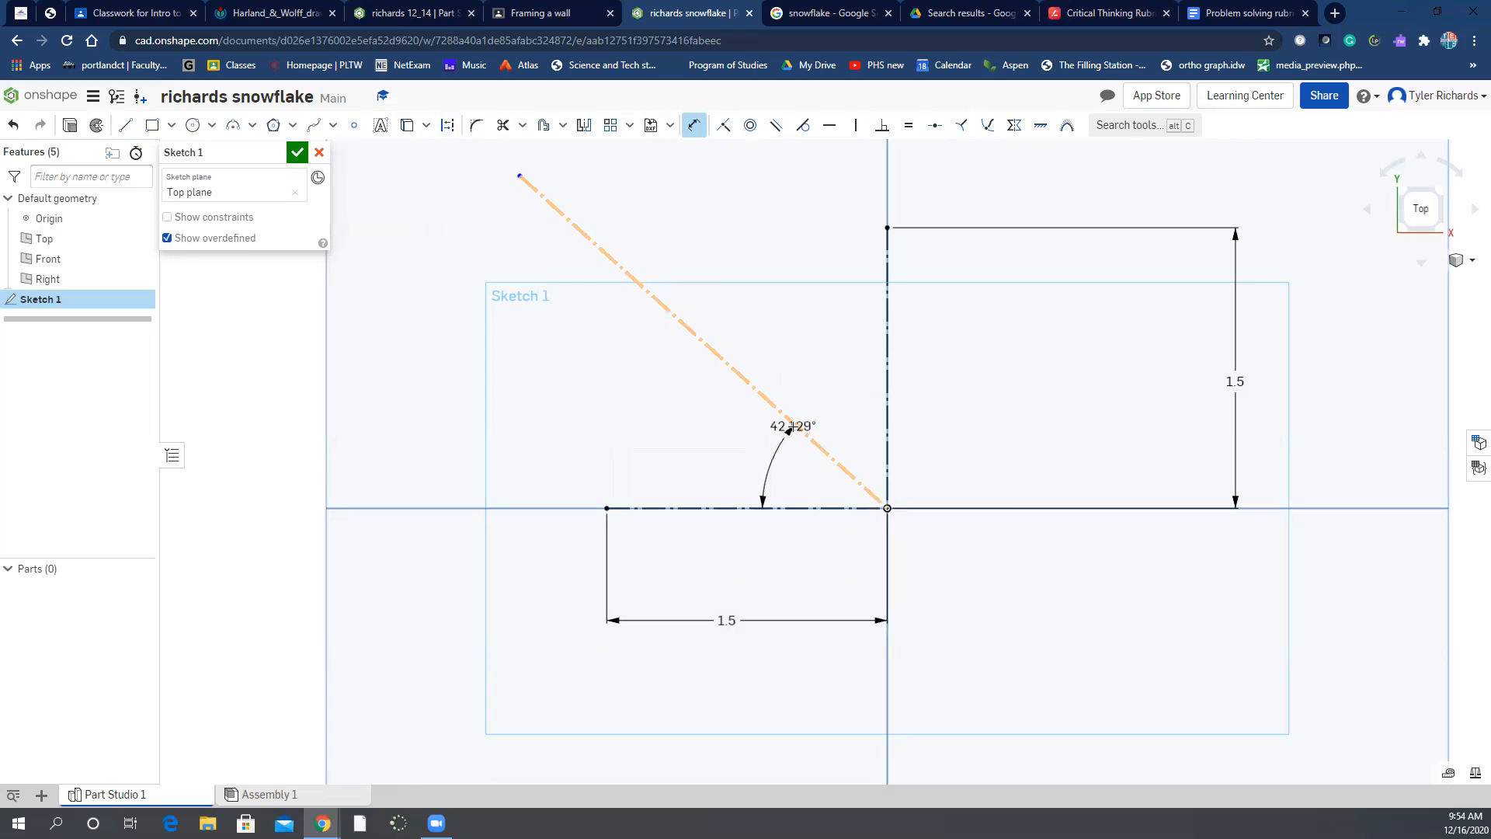
{"action": "left_click", "coordinate": [420, 319]}
{"action": "type", "text": "45"}
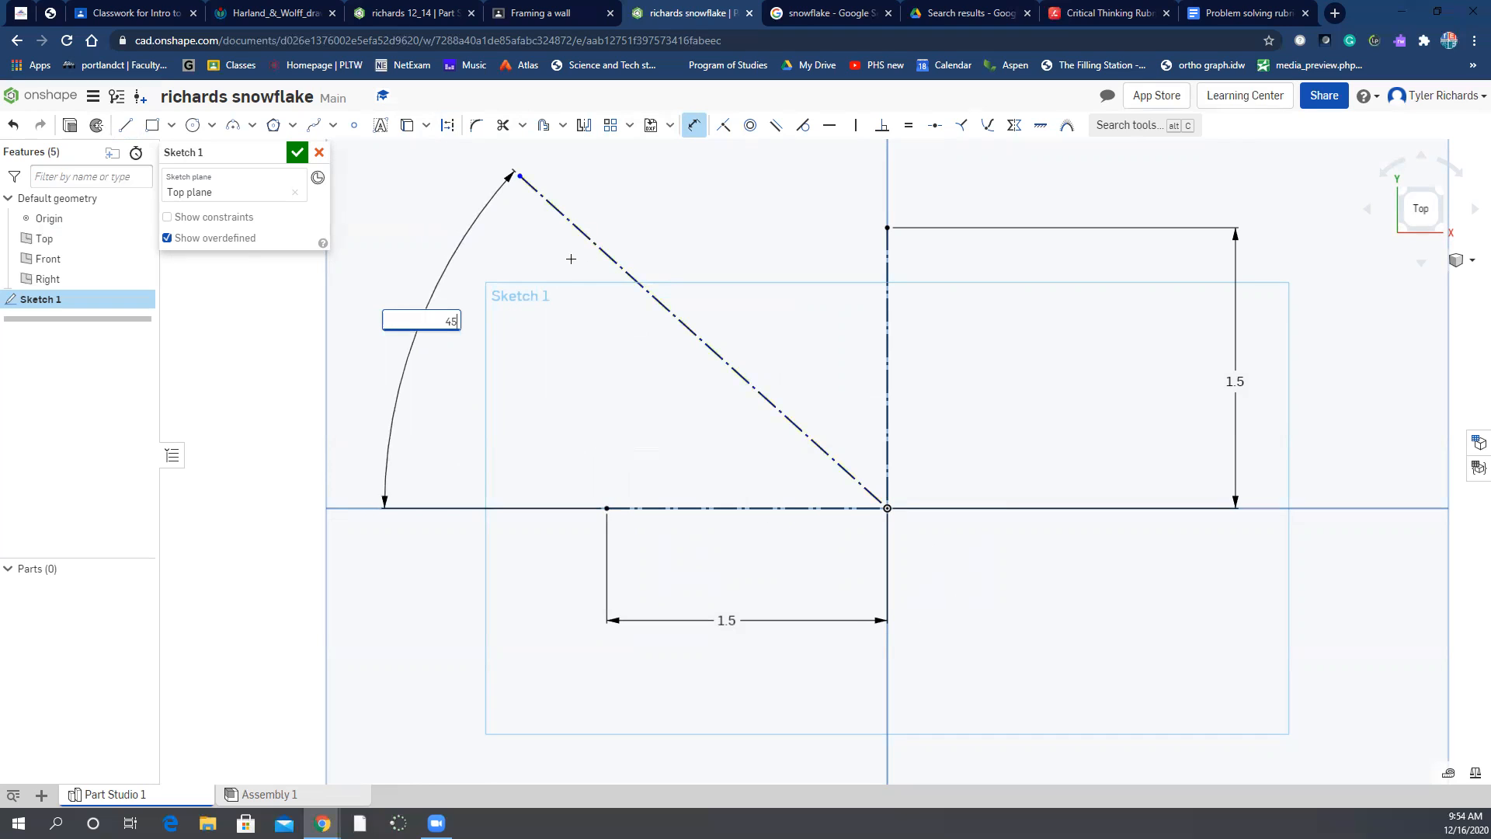
{"action": "key", "text": "Return"}
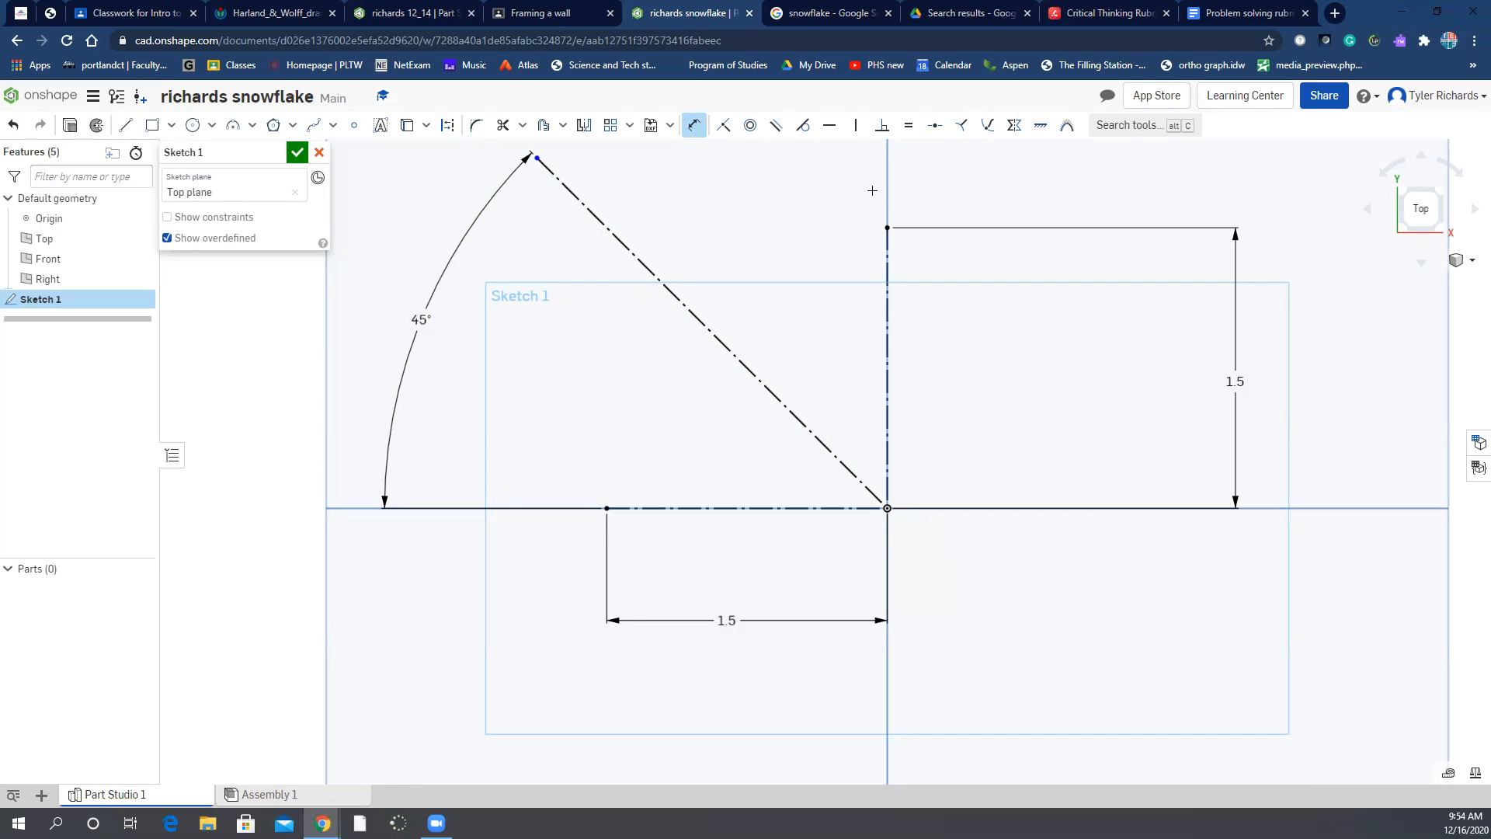
Offset the diagonal construction line by 1/16 in toward the vertical construction line
{"action": "left_click", "coordinate": [544, 127]}
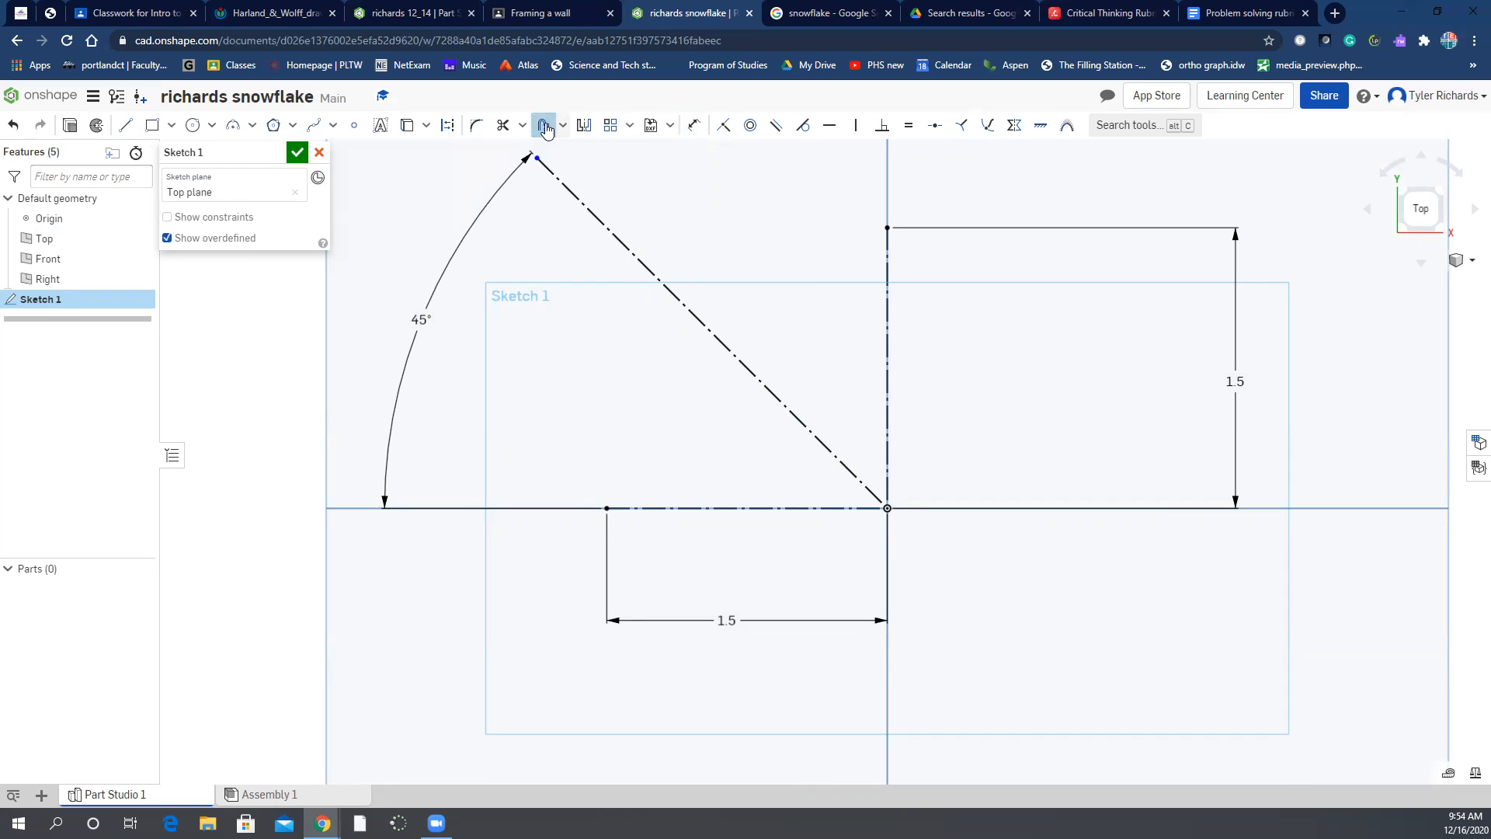
{"action": "left_click", "coordinate": [736, 360]}
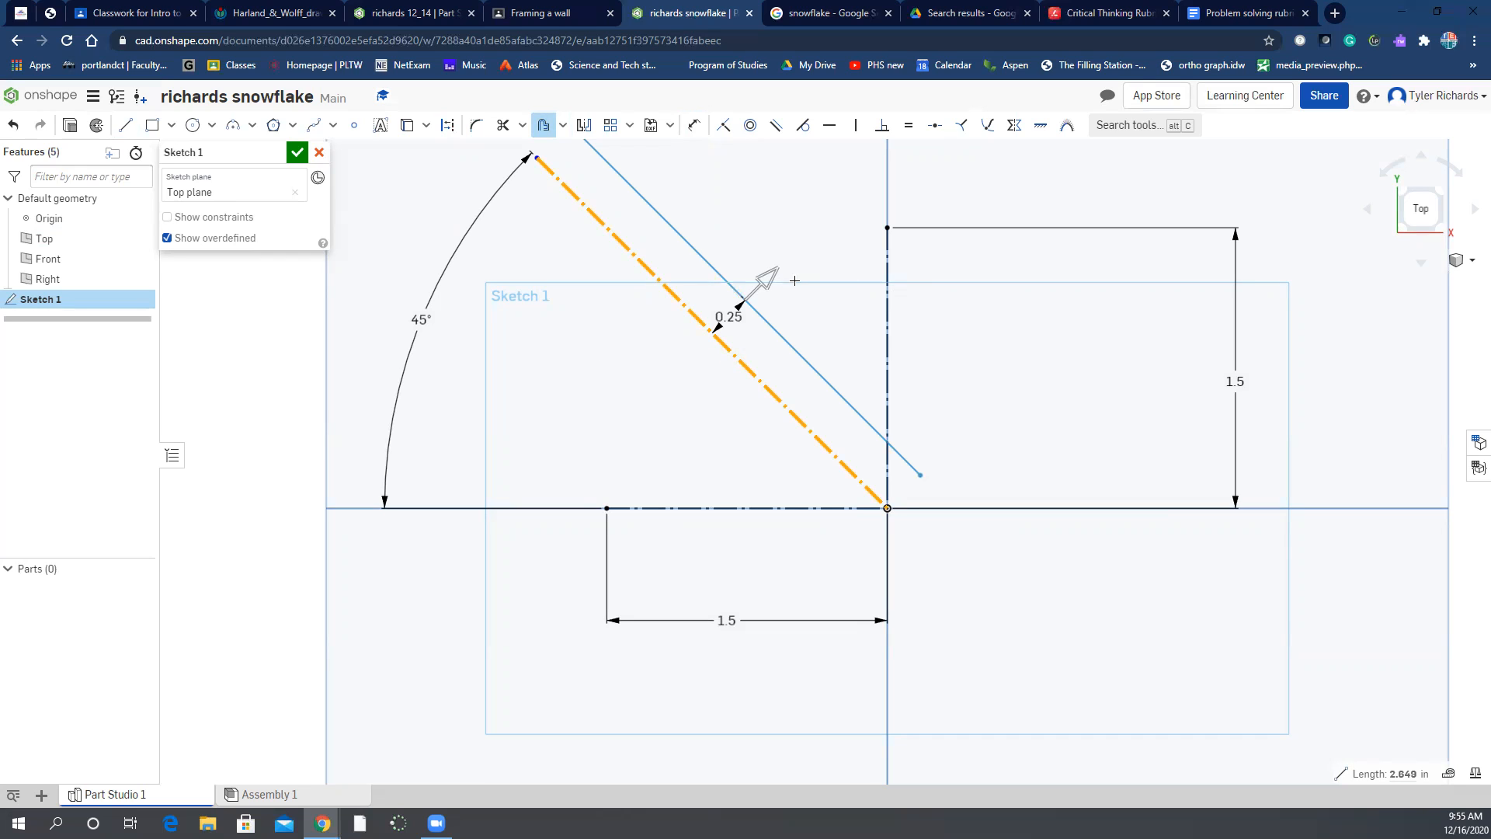
{"action": "left_click", "coordinate": [768, 278]}
{"action": "left_click", "coordinate": [651, 394]}
{"action": "left_click", "coordinate": [768, 281]}
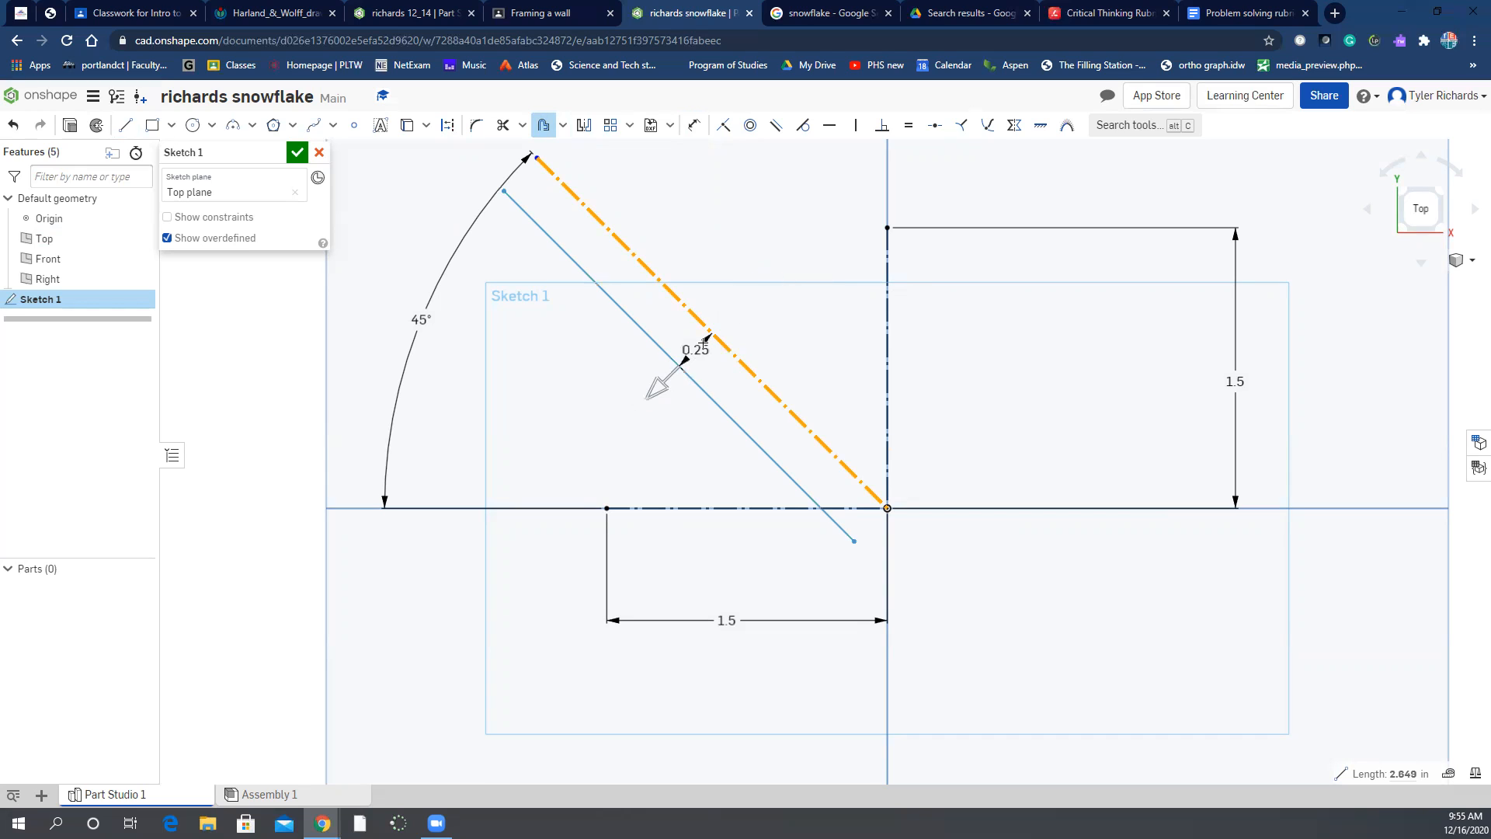
{"action": "left_click", "coordinate": [660, 389]}
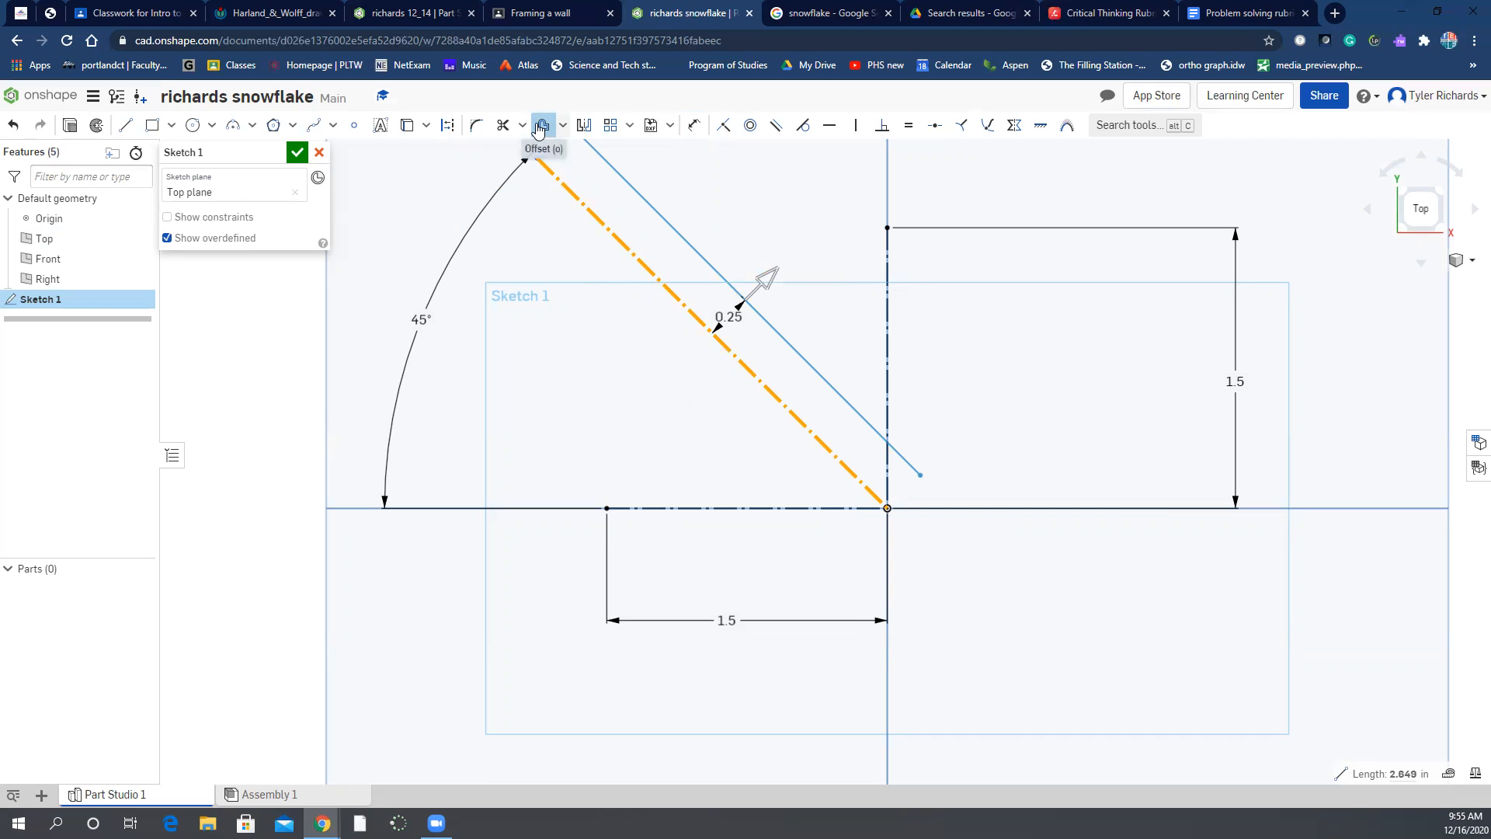
{"action": "left_click", "coordinate": [767, 280]}
{"action": "left_click", "coordinate": [656, 377]}
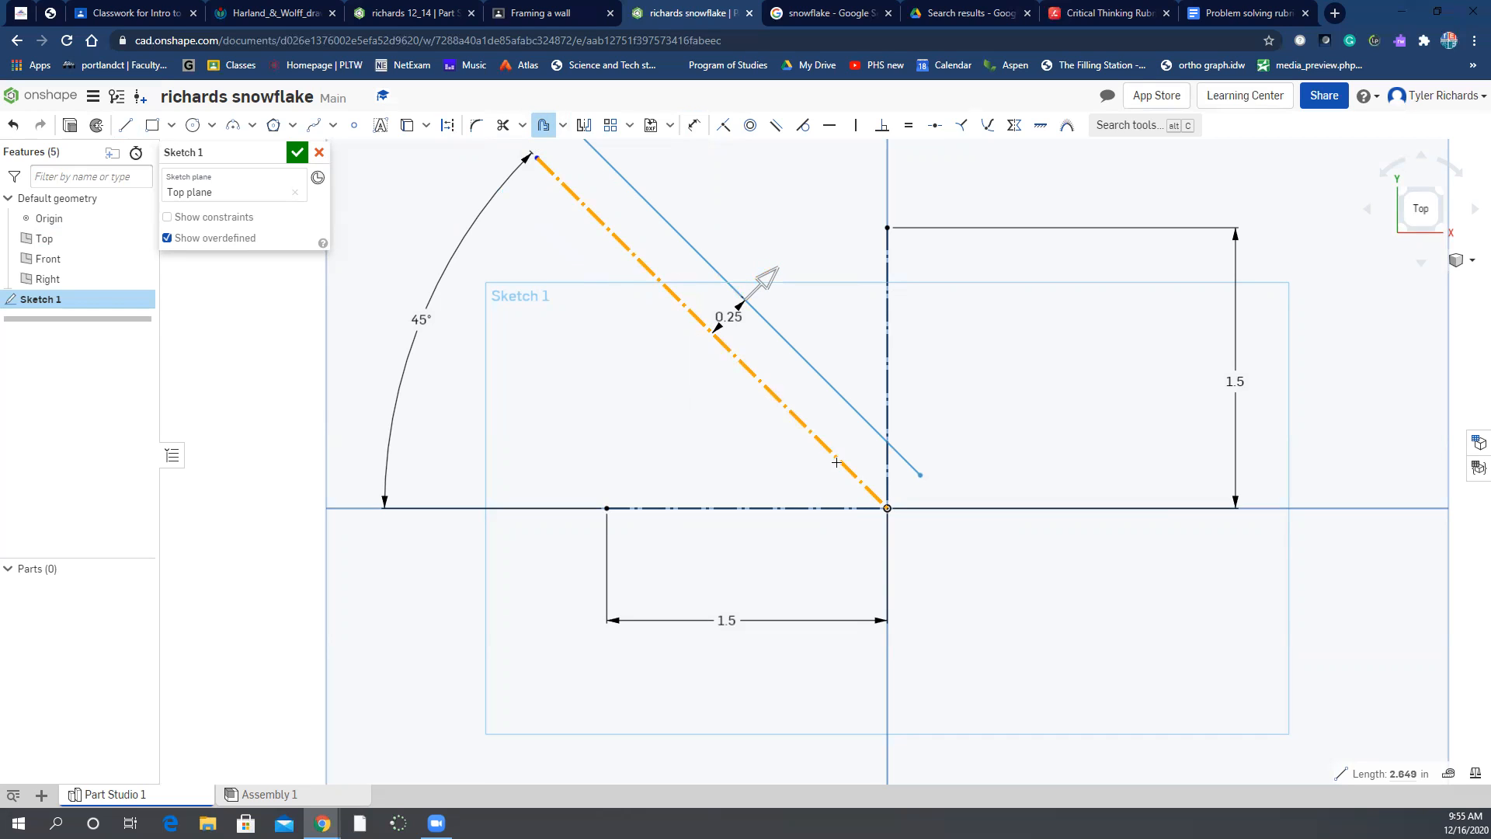
{"action": "left_click", "coordinate": [772, 271]}
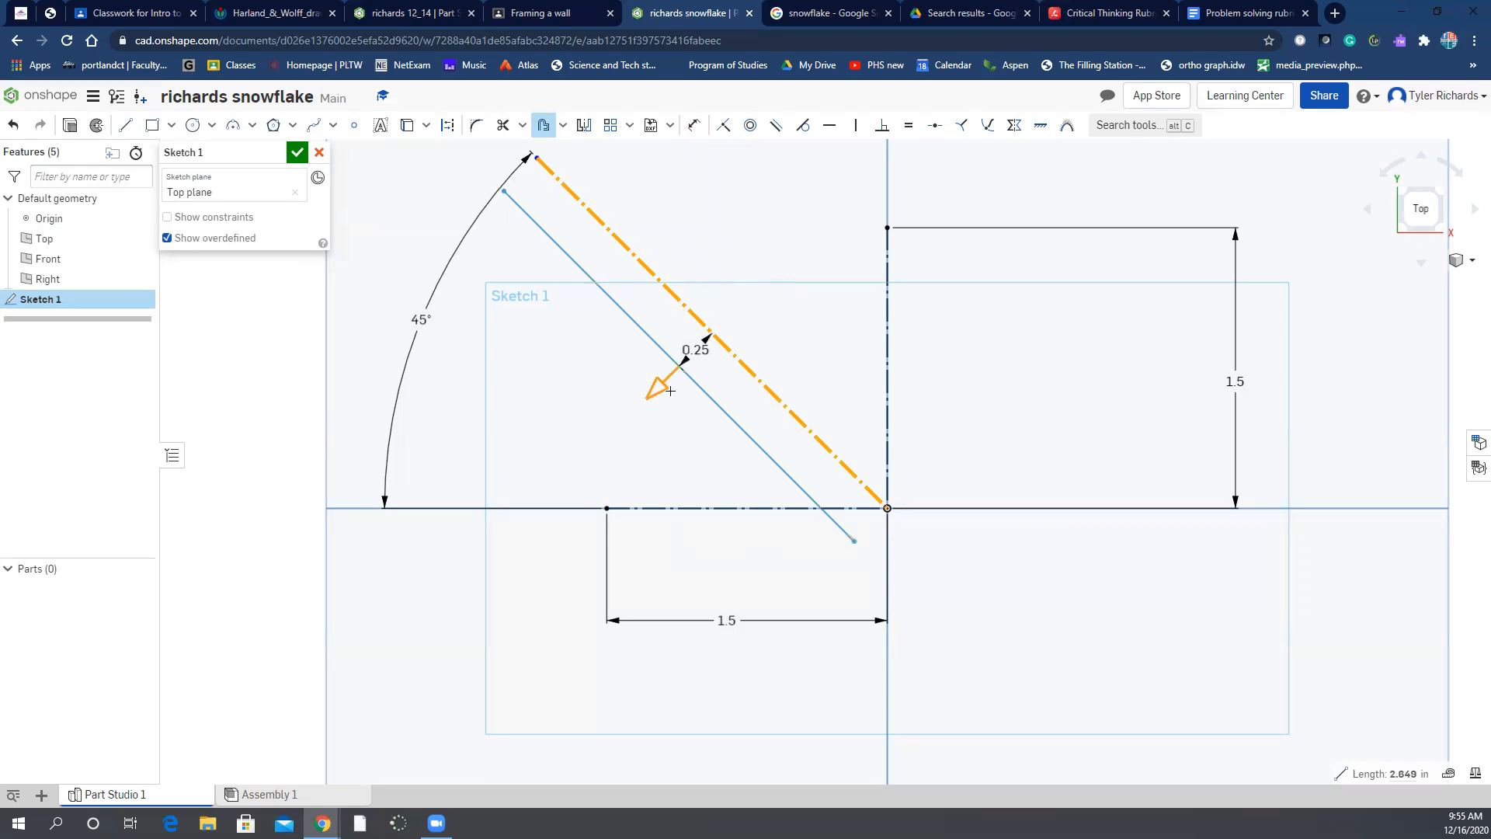
{"action": "left_click", "coordinate": [663, 388]}
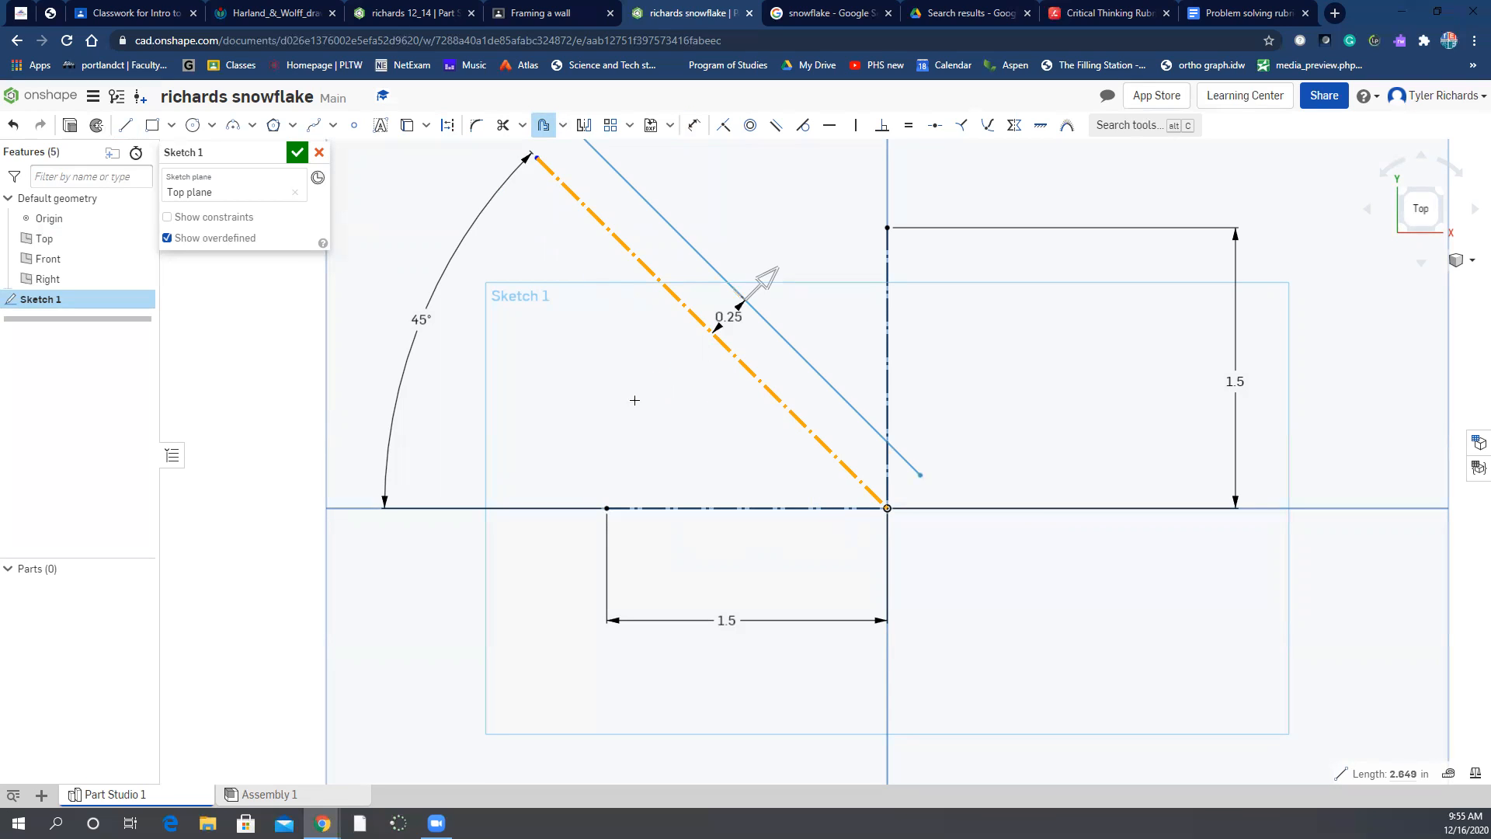
{"action": "left_click", "coordinate": [753, 249]}
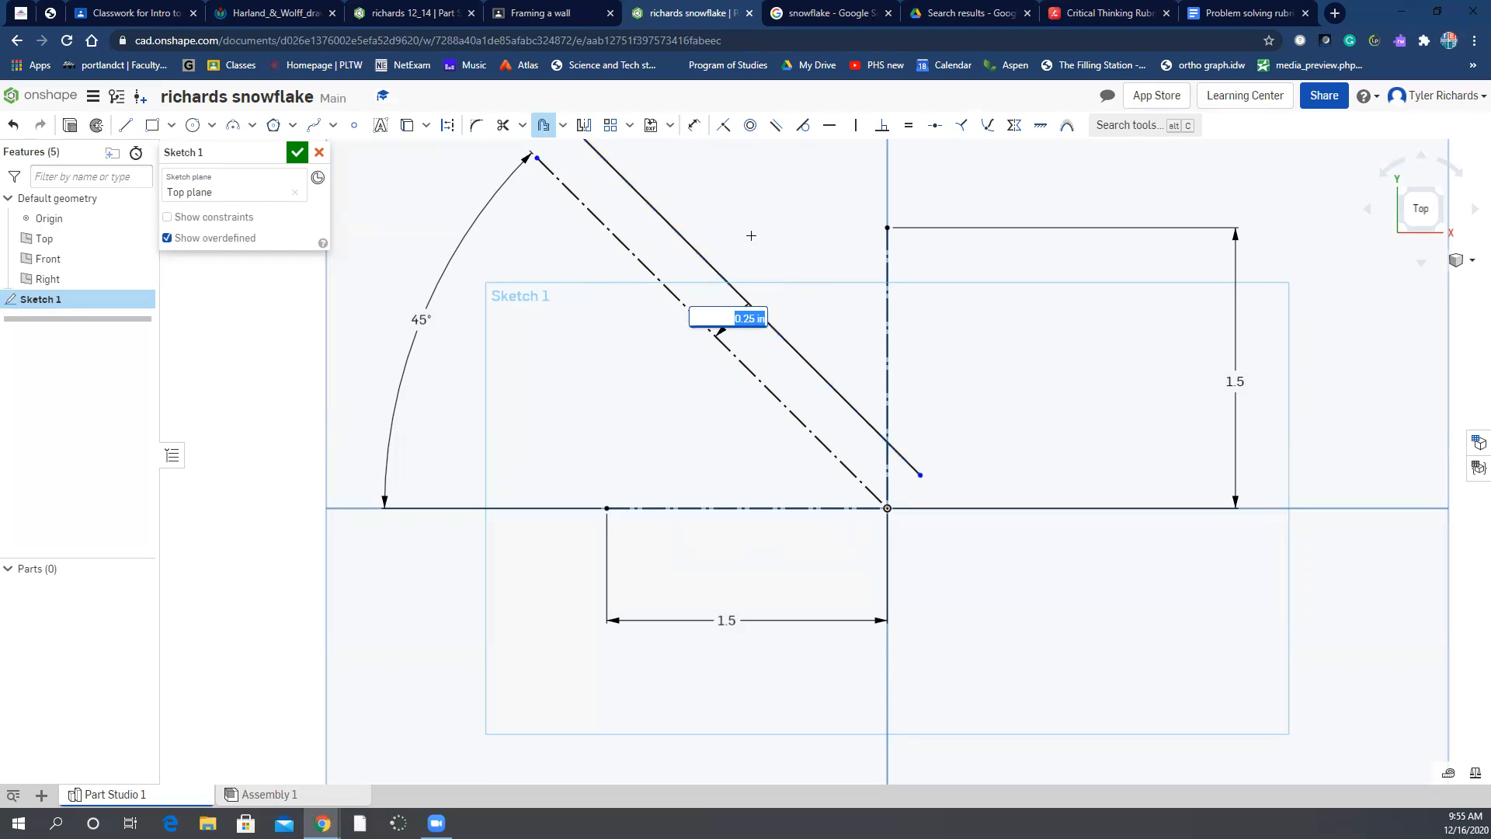
{"action": "type", "text": "1/16"}
{"action": "key", "text": "Return"}
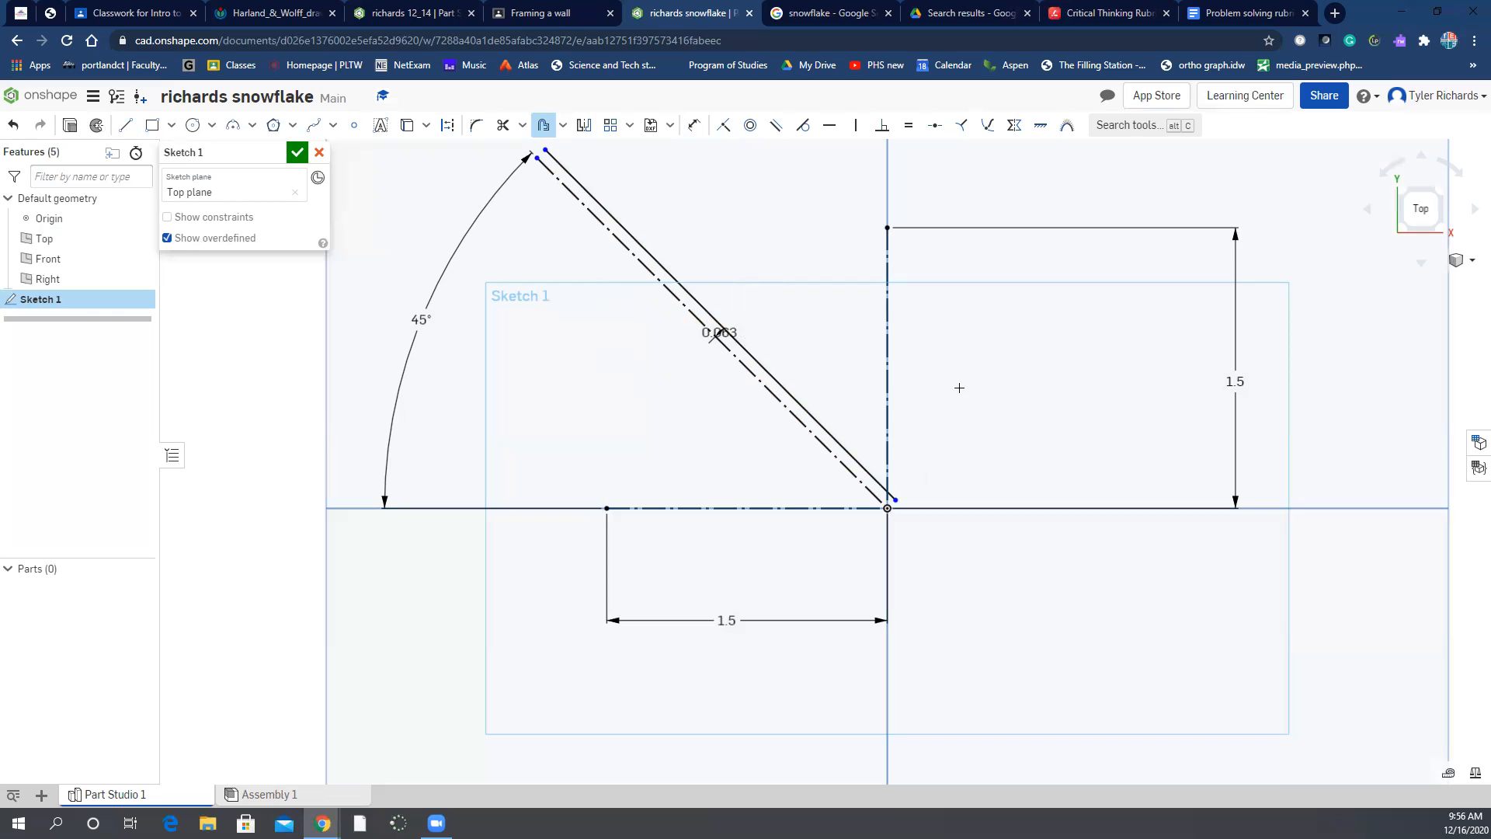
Offset the vertical construction line by 1/16 in toward the diagonal line
{"action": "scroll", "coordinate": [957, 388], "scroll_direction": "up", "scroll_amount": 1}
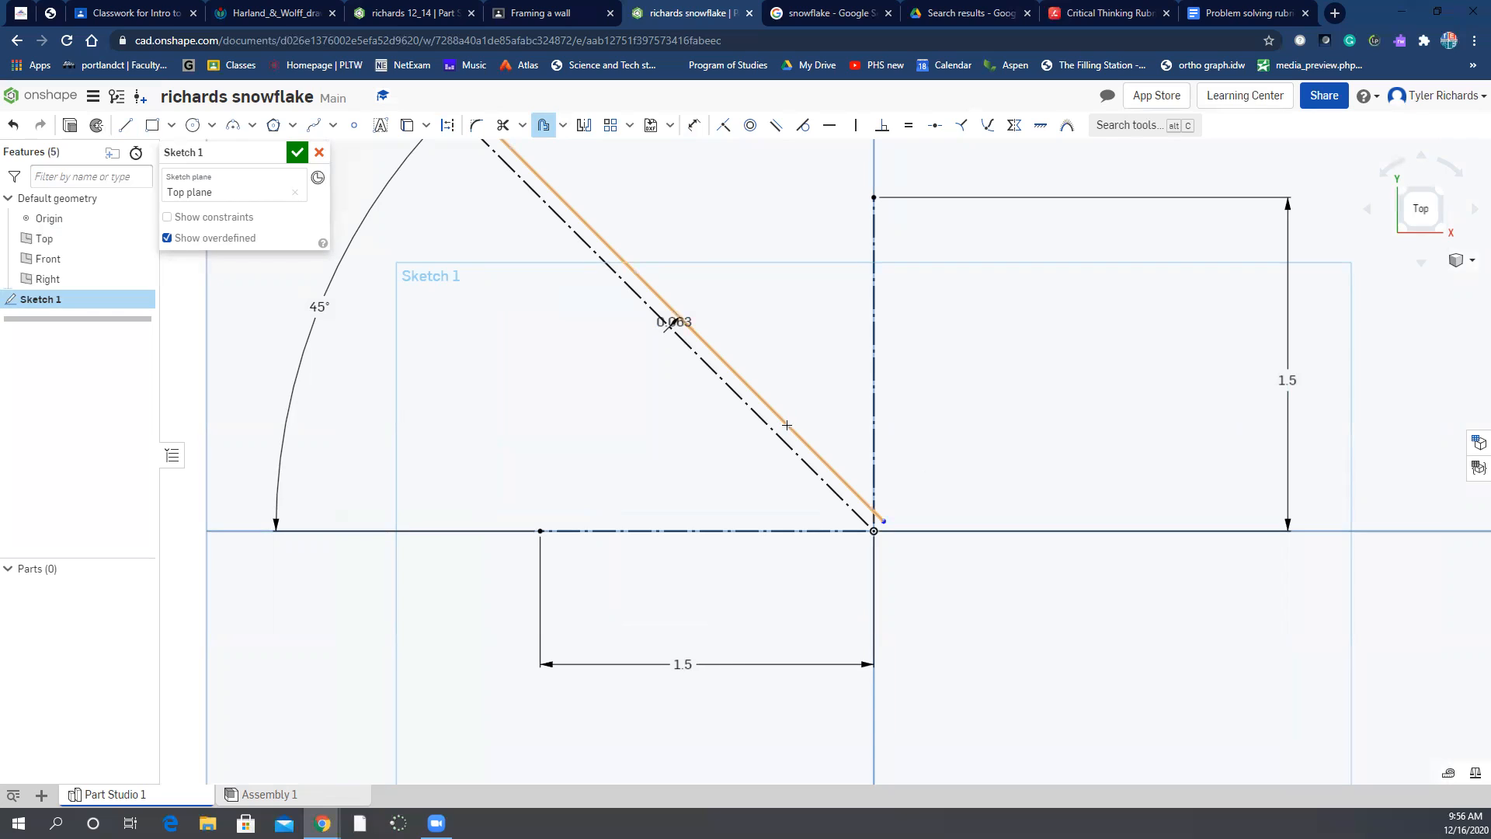
{"action": "left_click", "coordinate": [874, 378]}
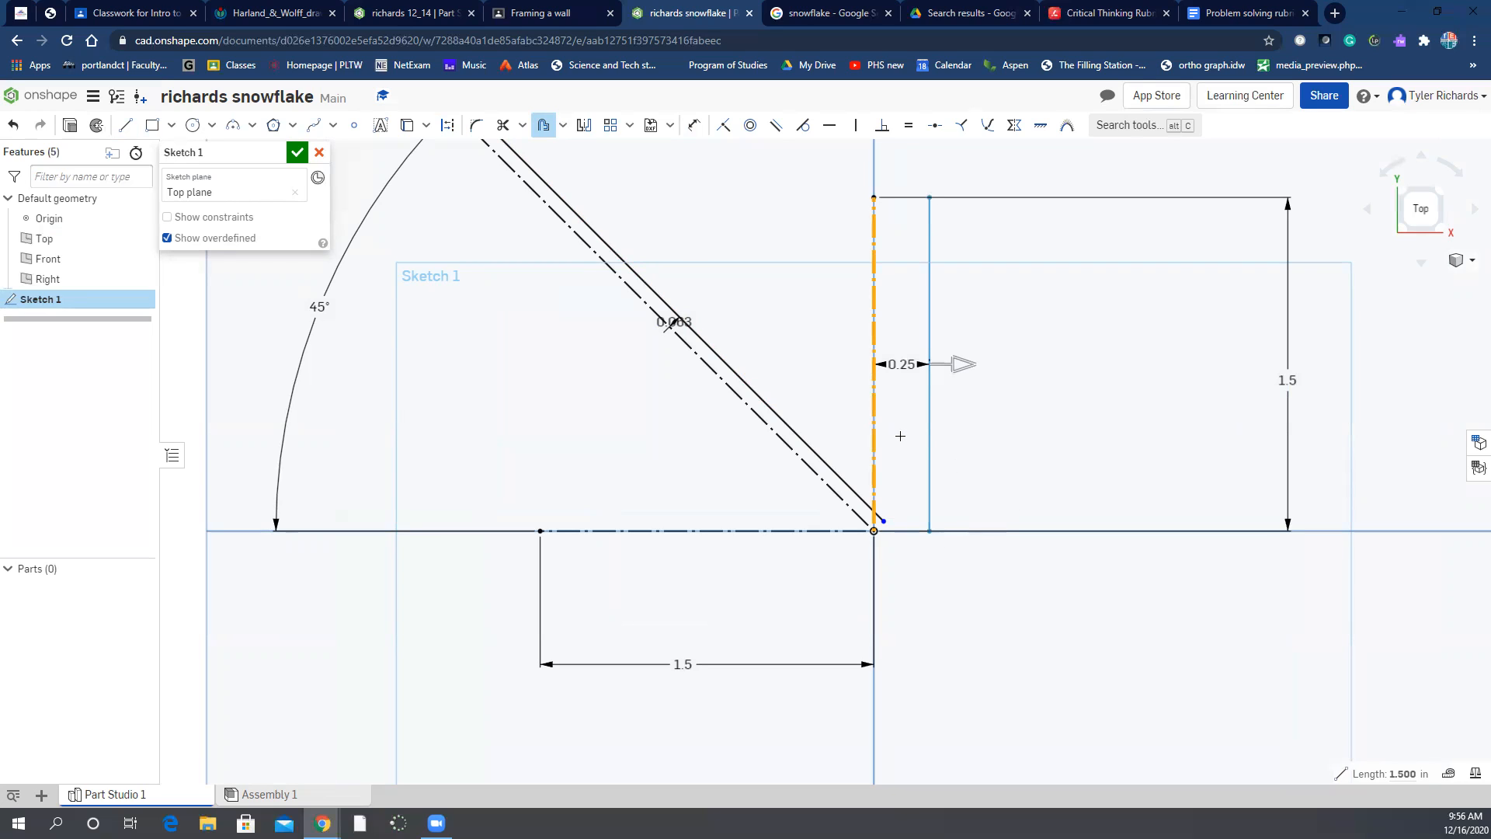
{"action": "left_click", "coordinate": [955, 364]}
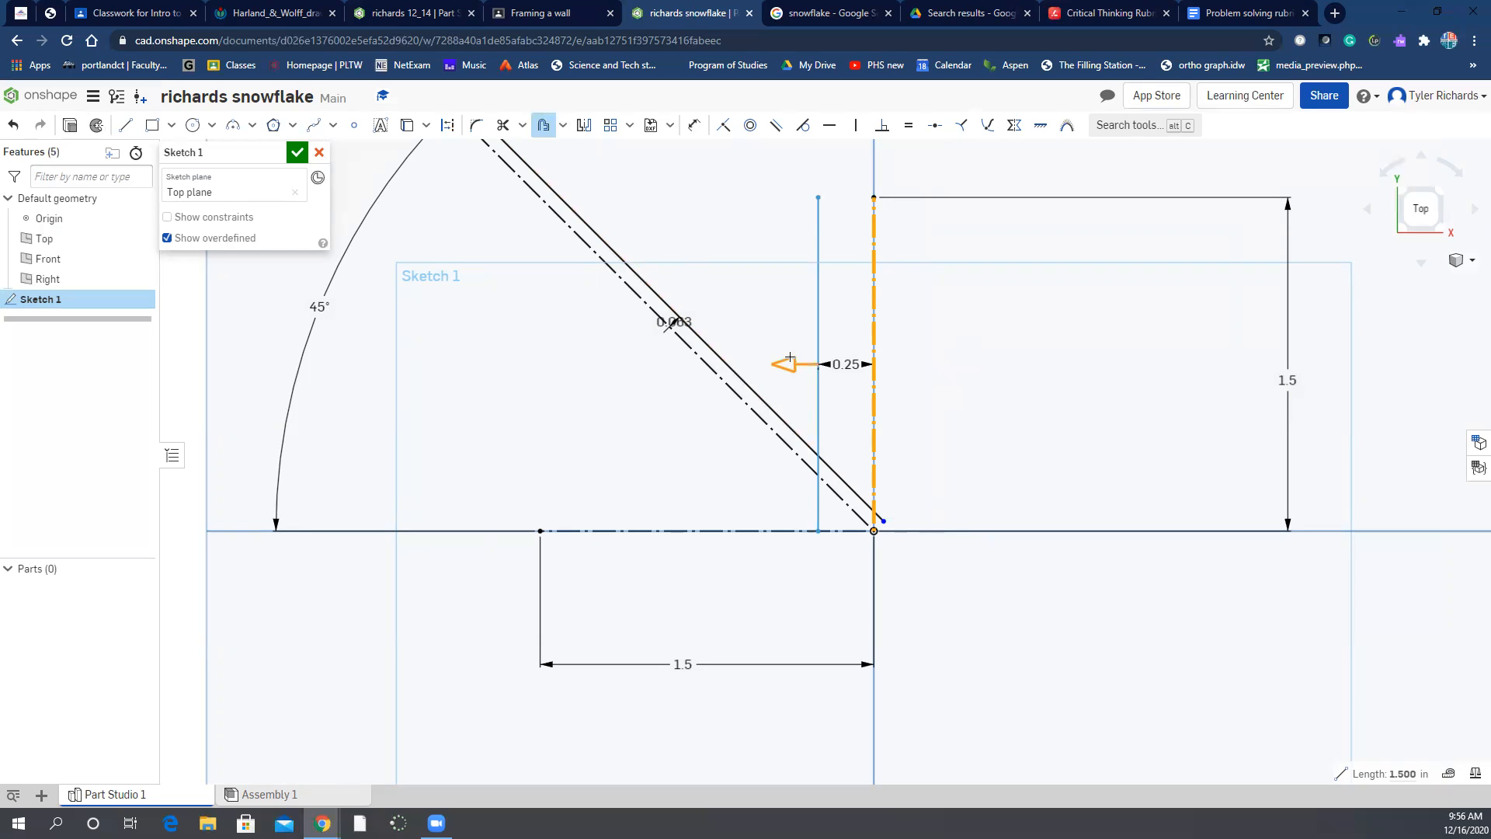
{"action": "left_click", "coordinate": [785, 311]}
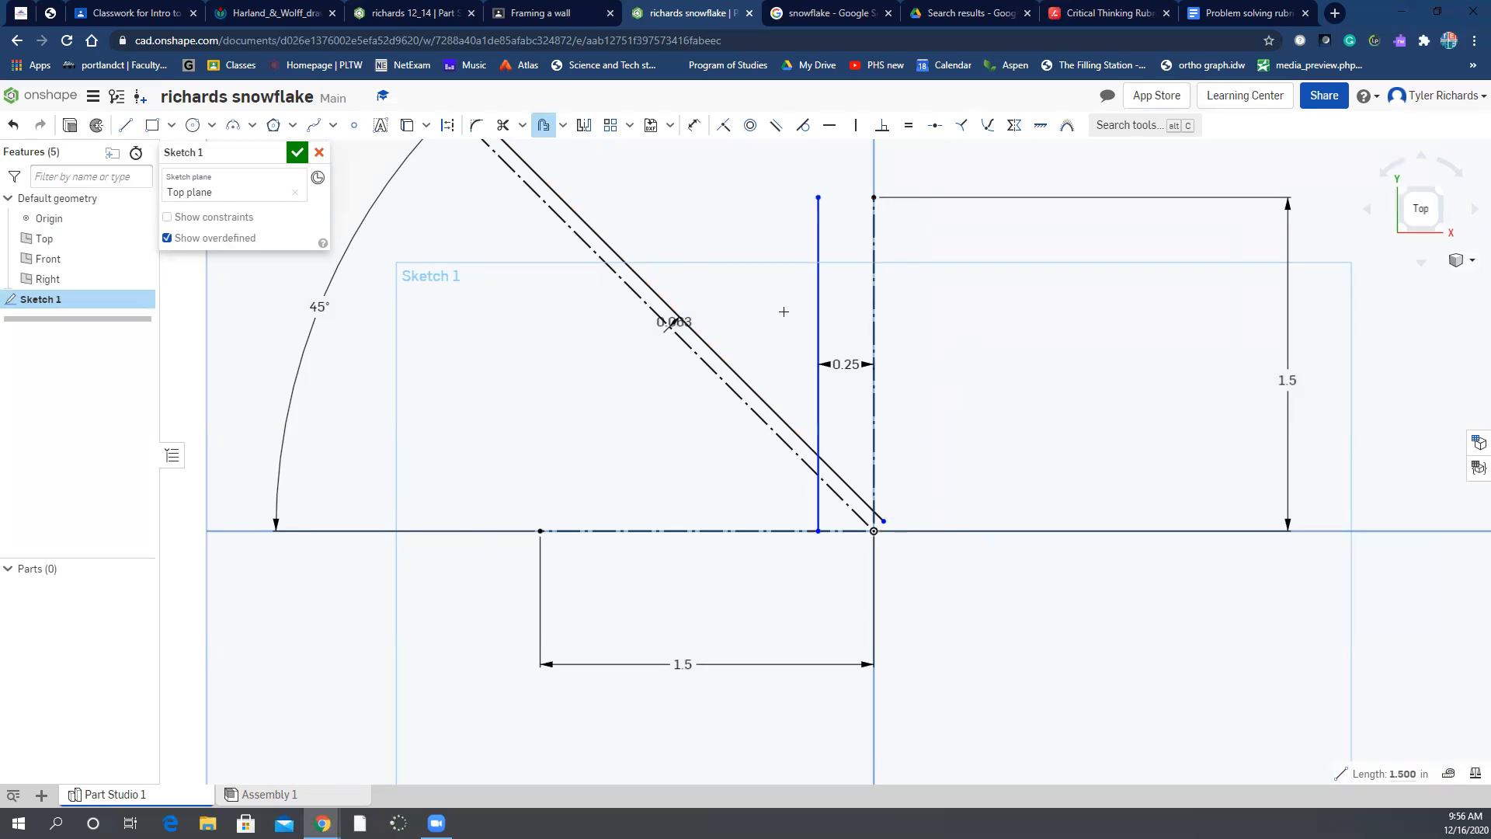
{"action": "type", "text": "1/16"}
{"action": "key", "text": "Return"}
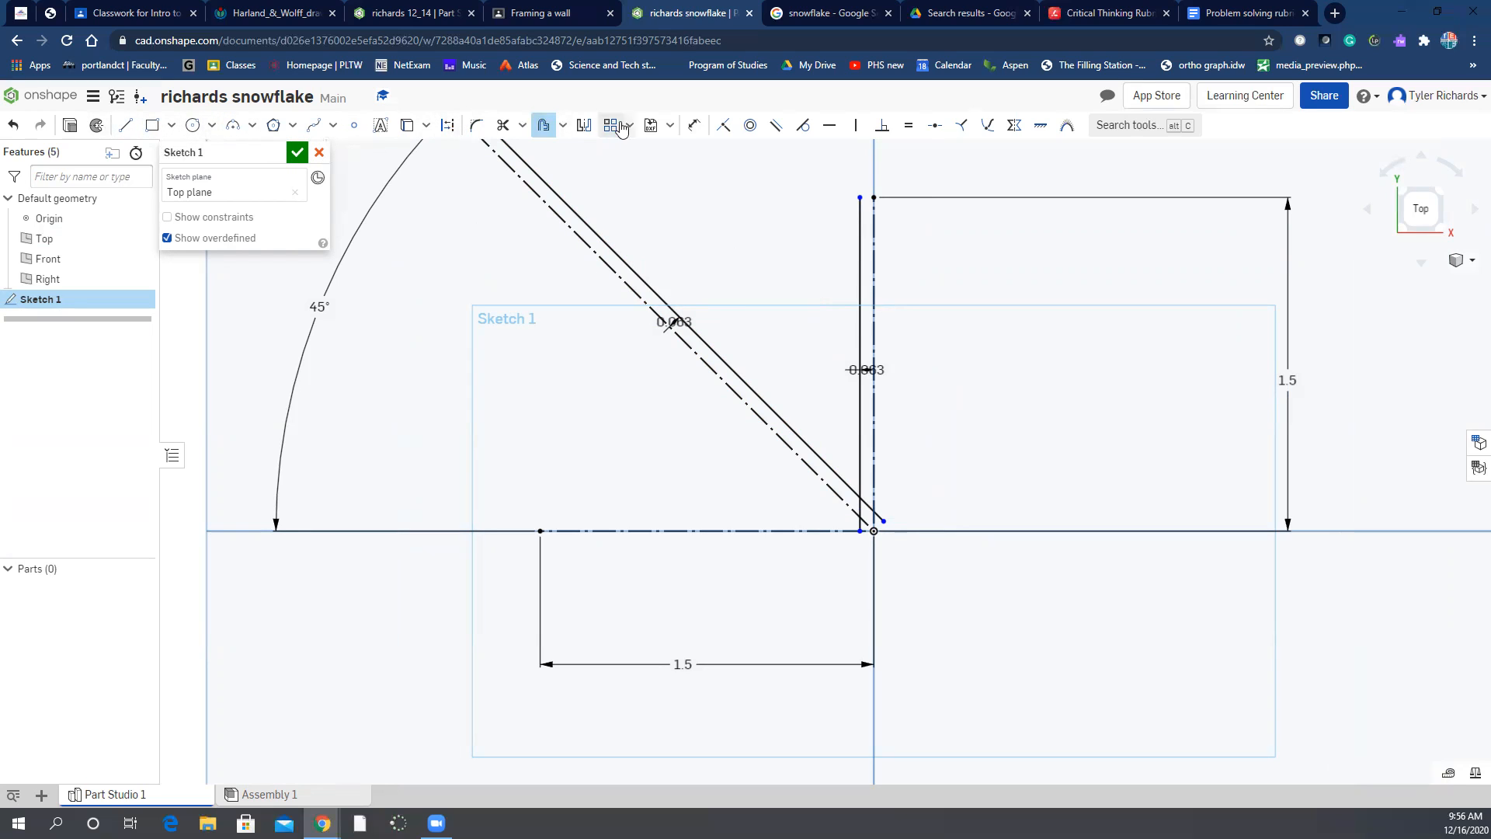
Draw a horizontal line about 0.088 in long across the gap between the diagonal construction line and its offset
{"action": "left_click", "coordinate": [126, 125]}
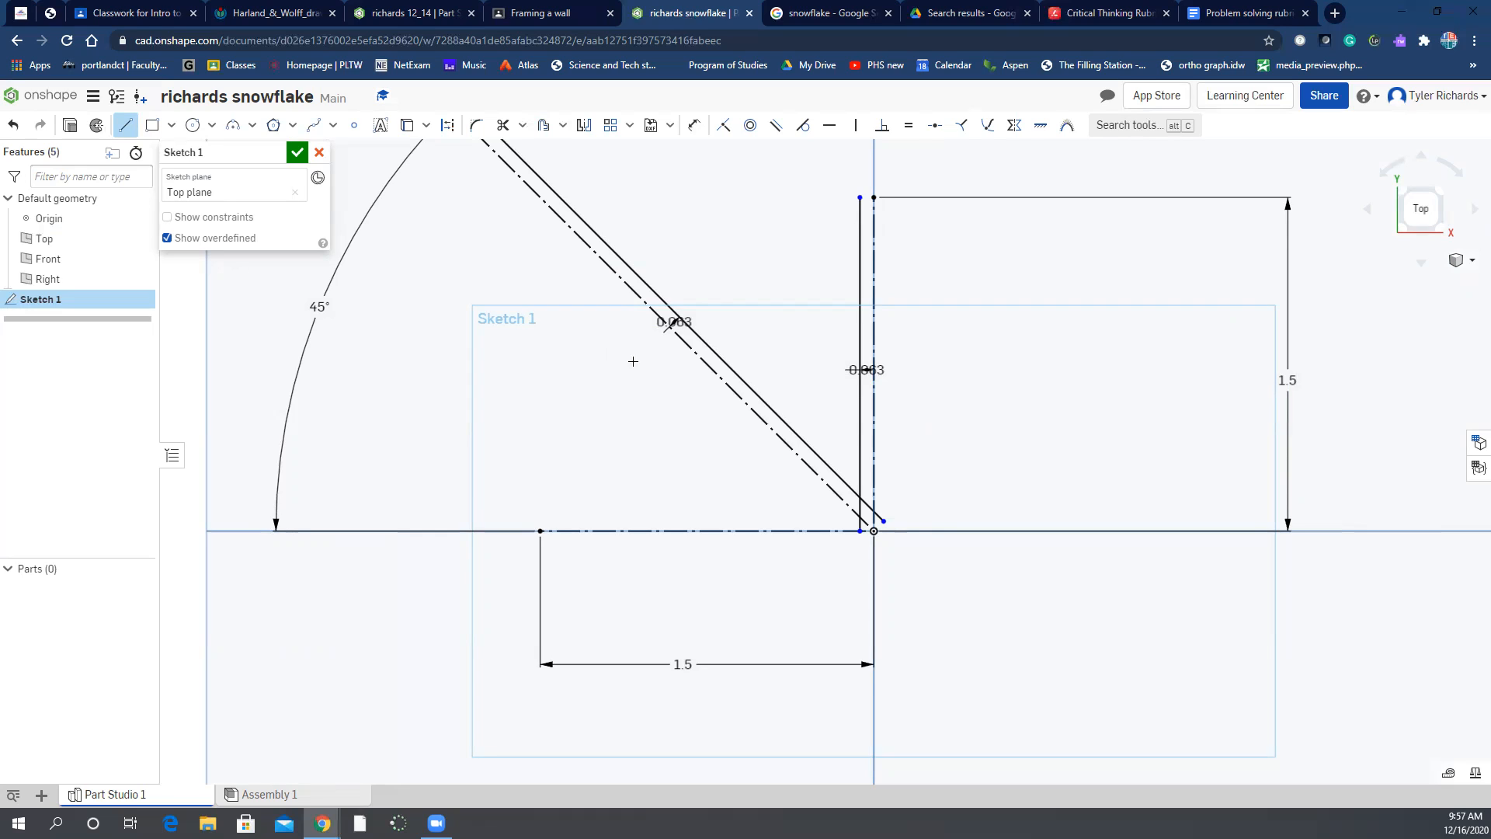
{"action": "scroll", "coordinate": [760, 419], "scroll_direction": "down", "scroll_amount": 2}
{"action": "scroll", "coordinate": [800, 442], "scroll_direction": "up", "scroll_amount": 4}
{"action": "scroll", "coordinate": [806, 445], "scroll_direction": "up", "scroll_amount": 3}
{"action": "scroll", "coordinate": [659, 313], "scroll_direction": "down", "scroll_amount": 2}
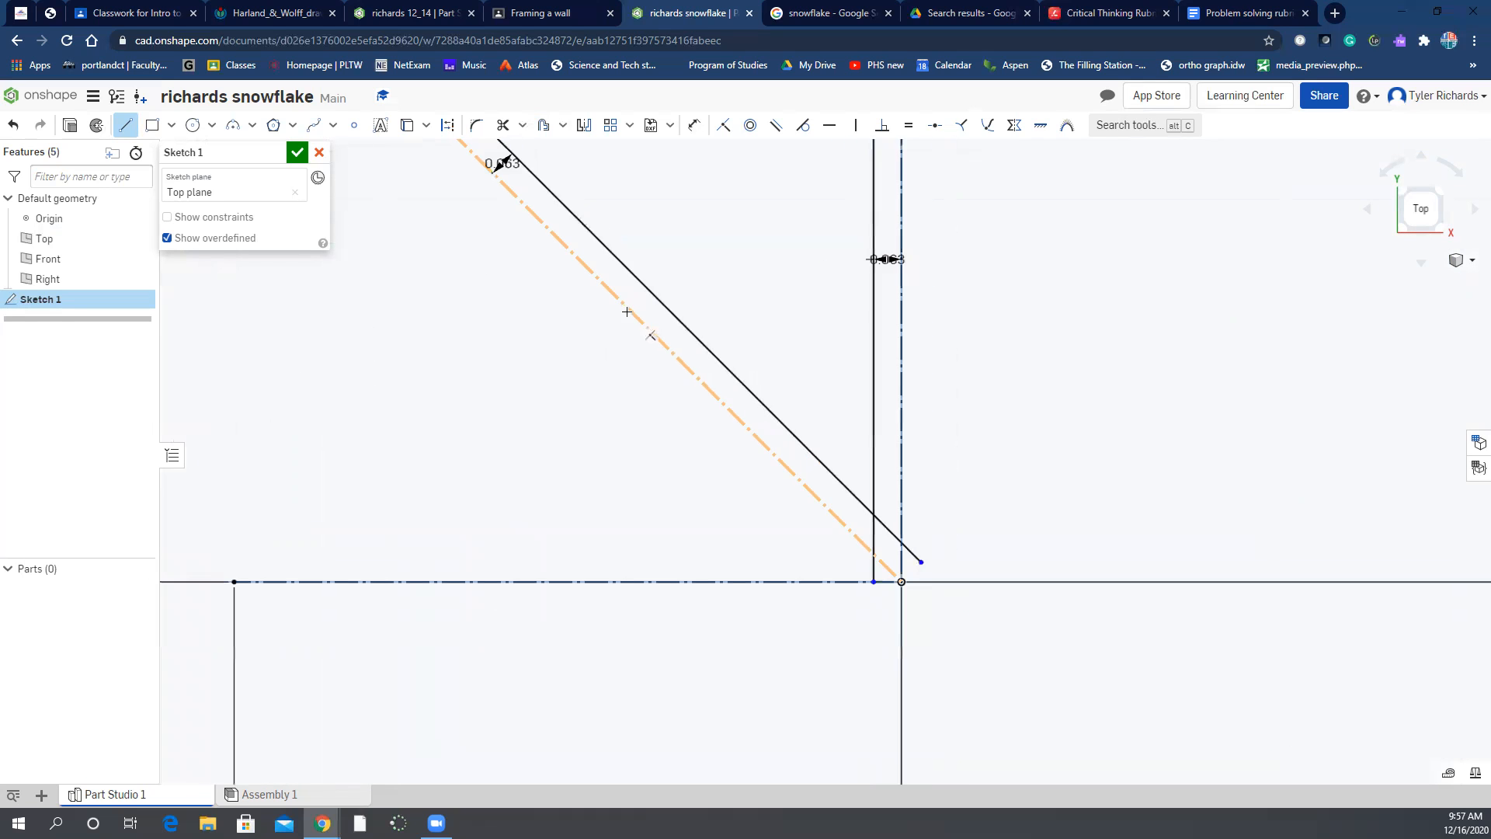
{"action": "left_click", "coordinate": [653, 309]}
{"action": "left_click", "coordinate": [635, 310]}
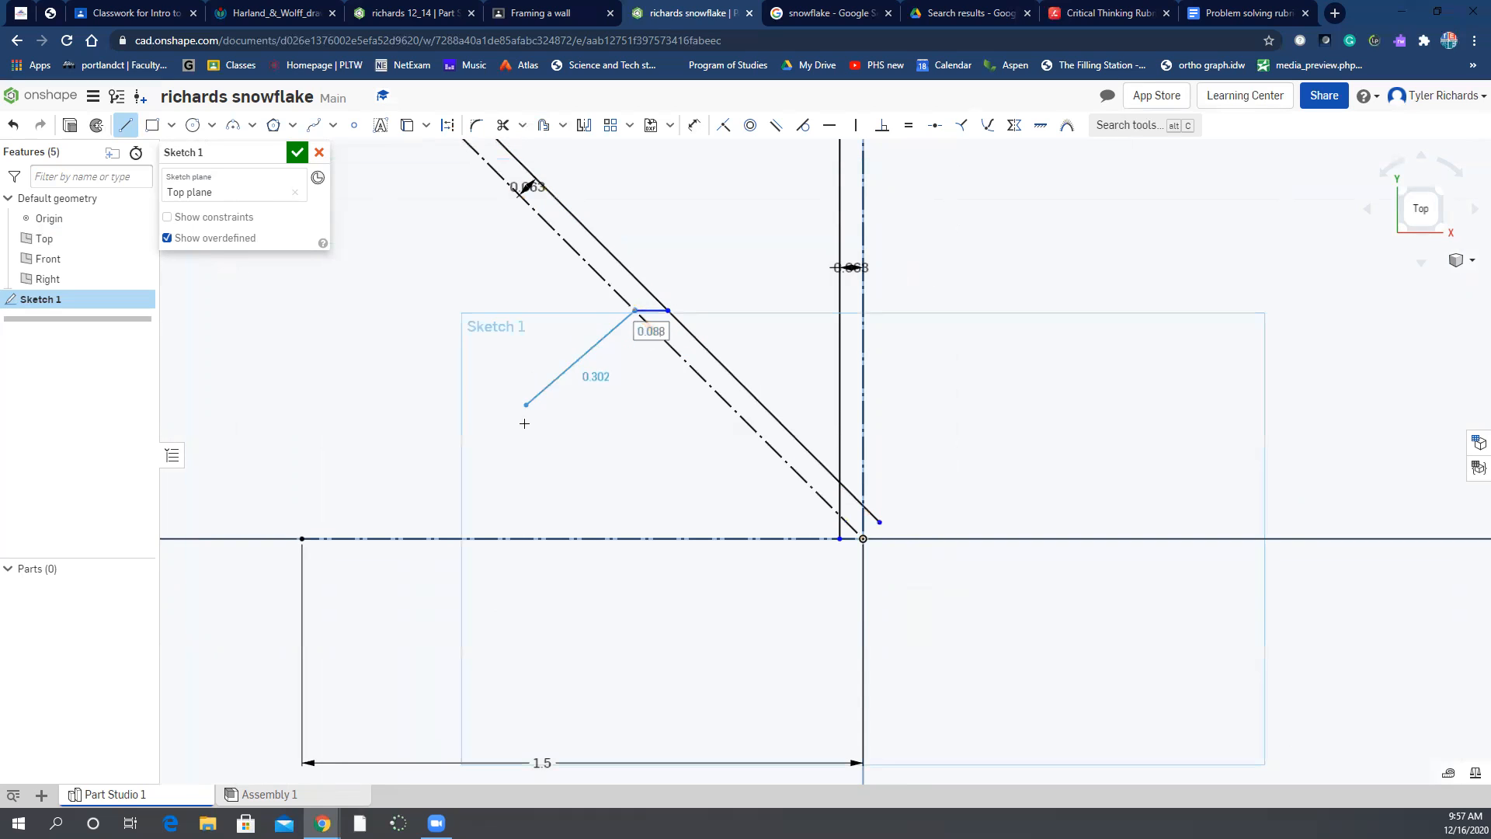
{"action": "key", "text": "Escape"}
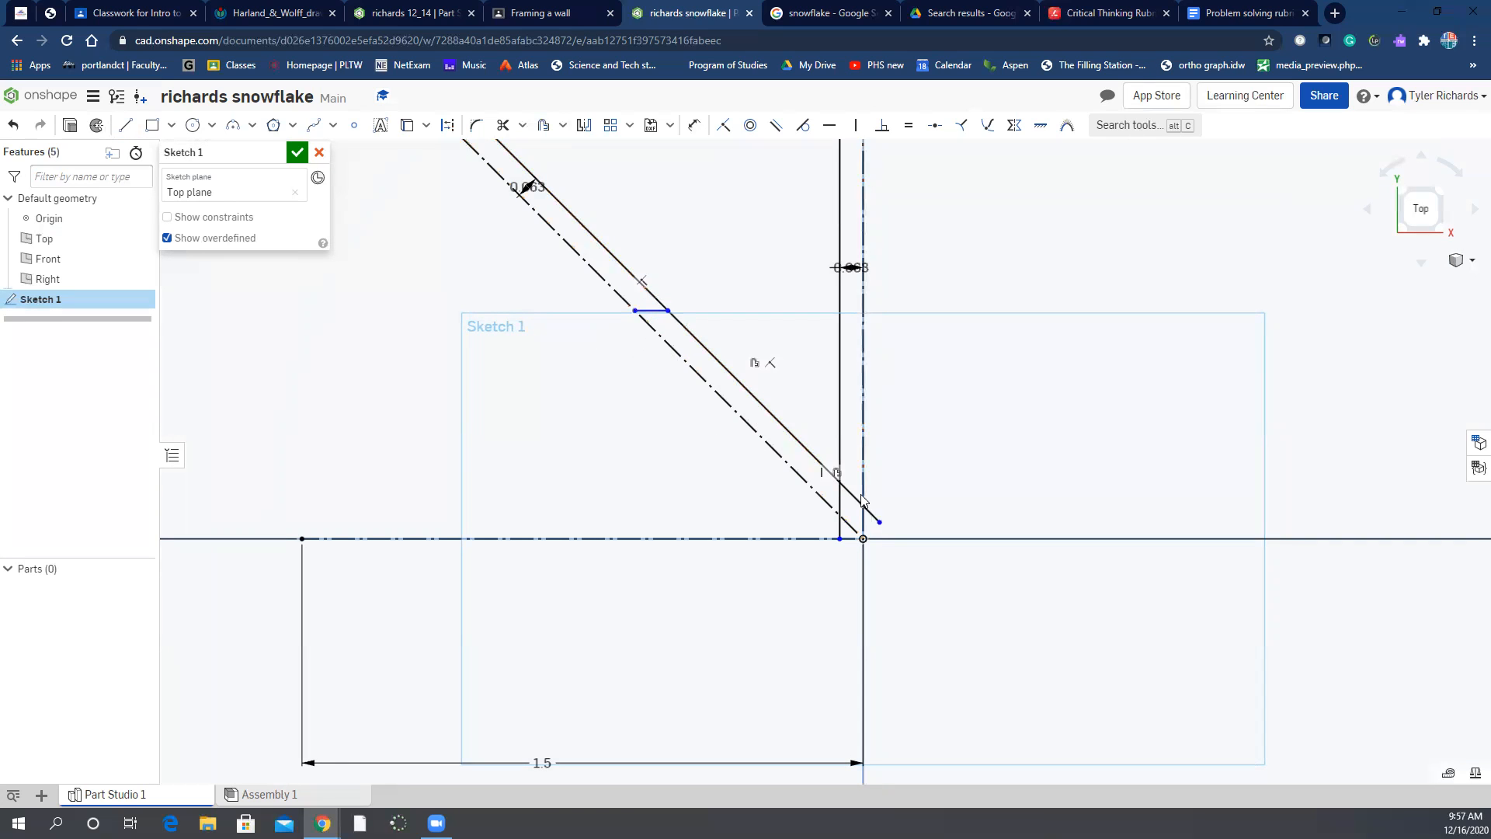
Draw a small tab on the diagonal offset line with vertical sides about 0.099 in and a slanted outer edge about 0.088 in
{"action": "left_click", "coordinate": [126, 128]}
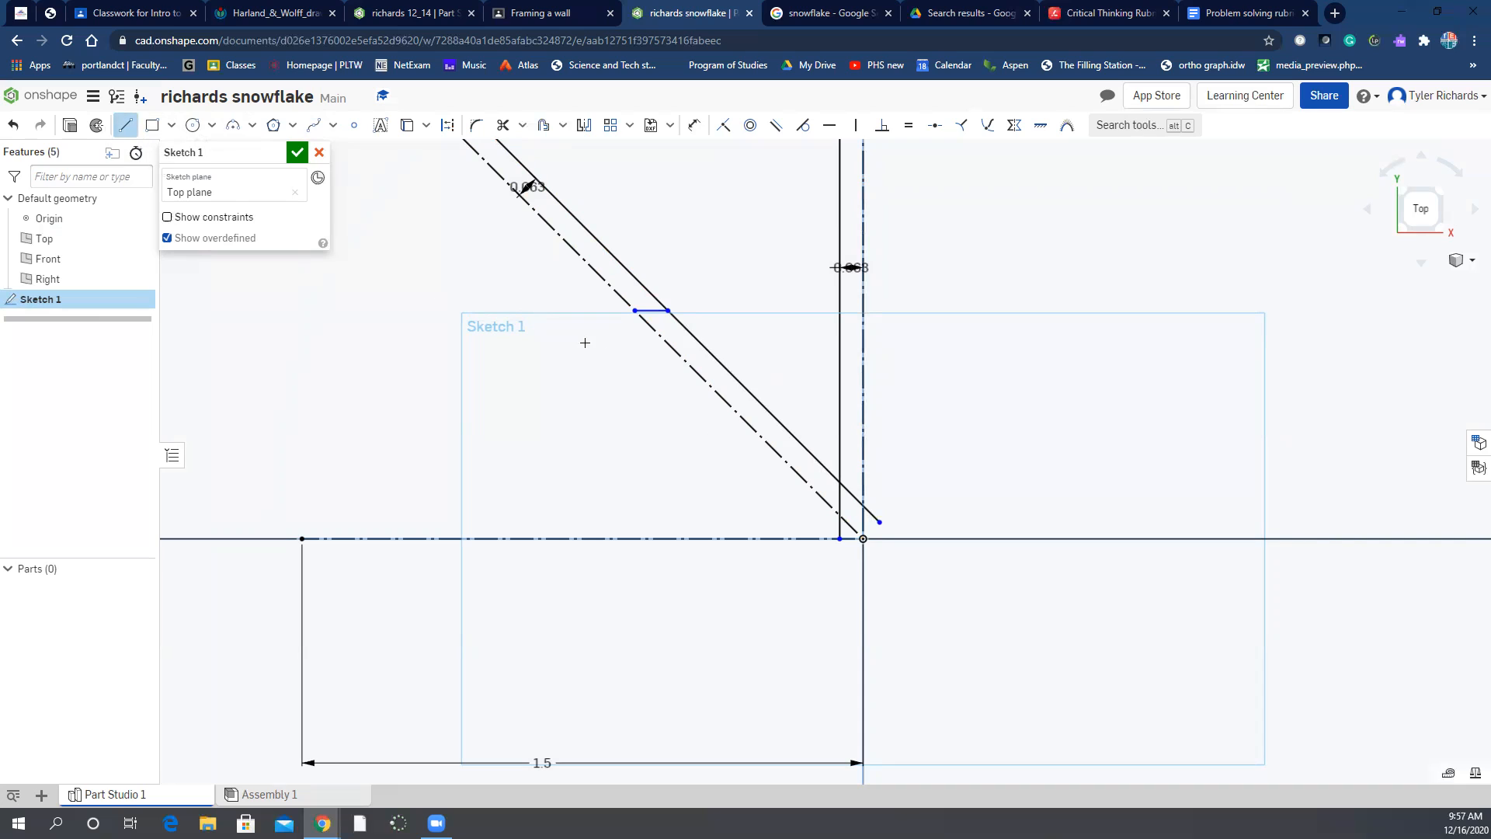
{"action": "left_click", "coordinate": [740, 383]}
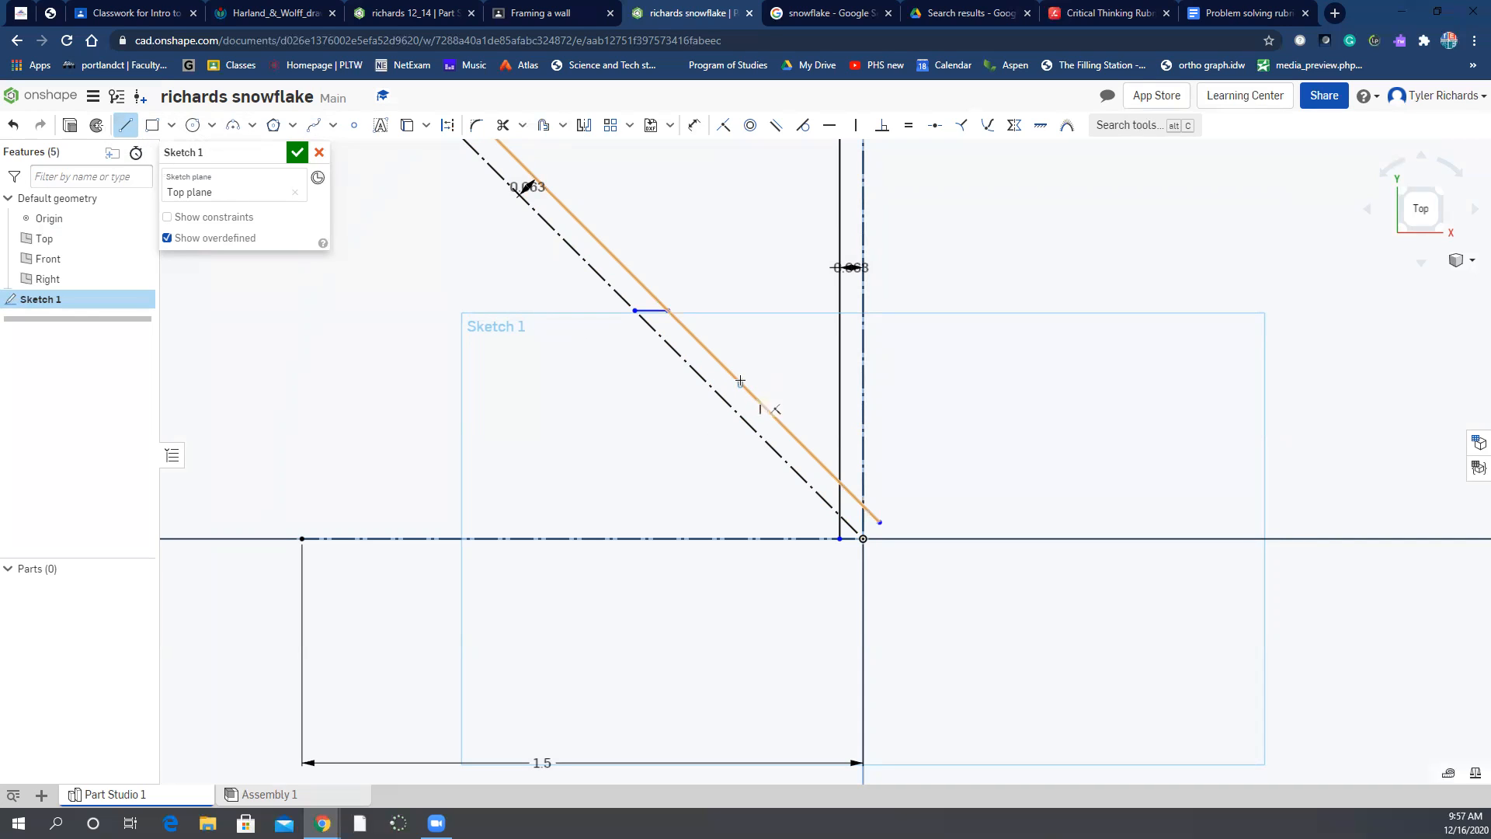
{"action": "left_click", "coordinate": [741, 346]}
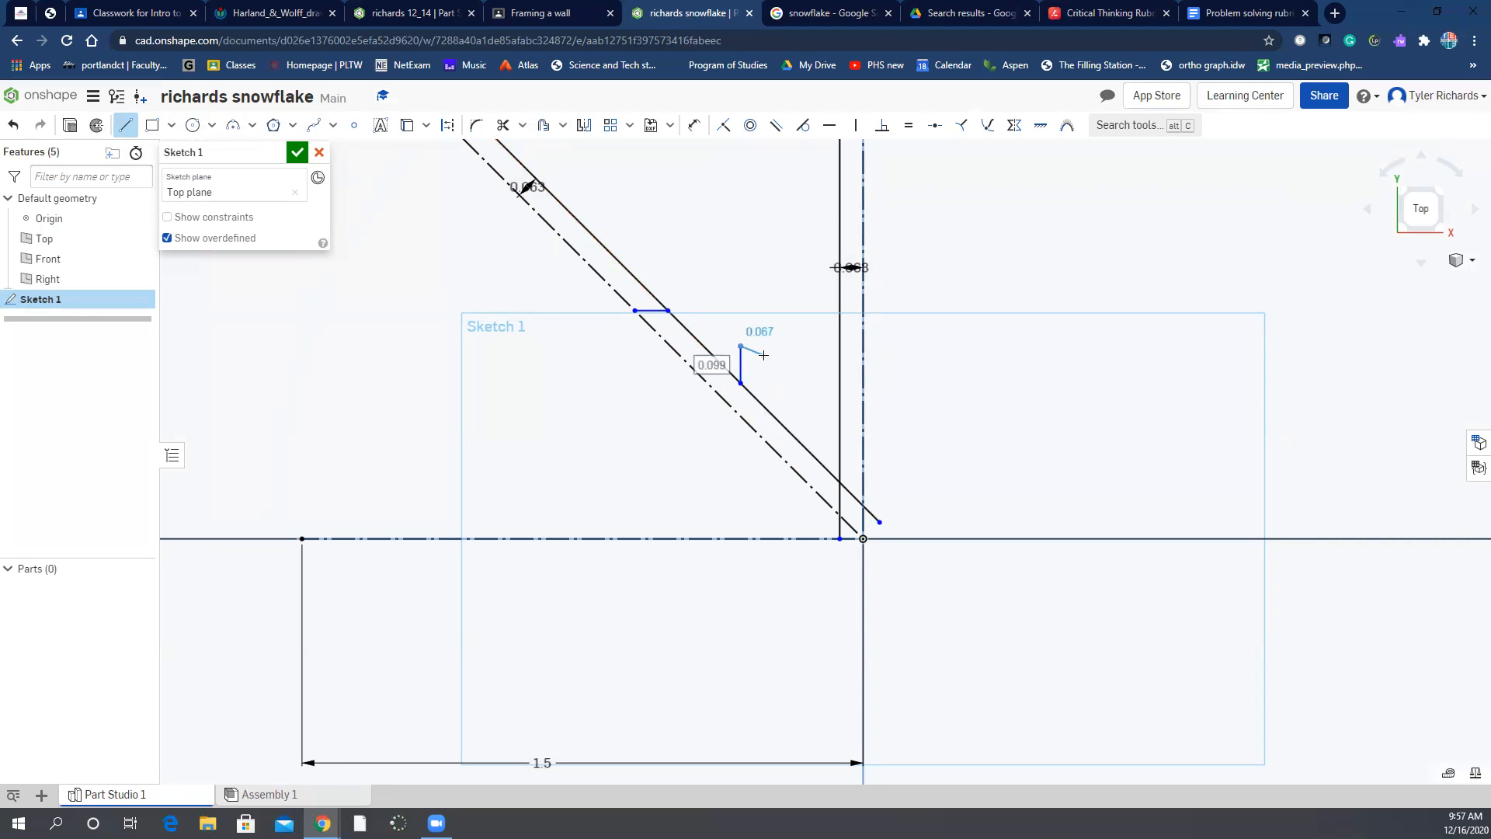
{"action": "left_click", "coordinate": [764, 369]}
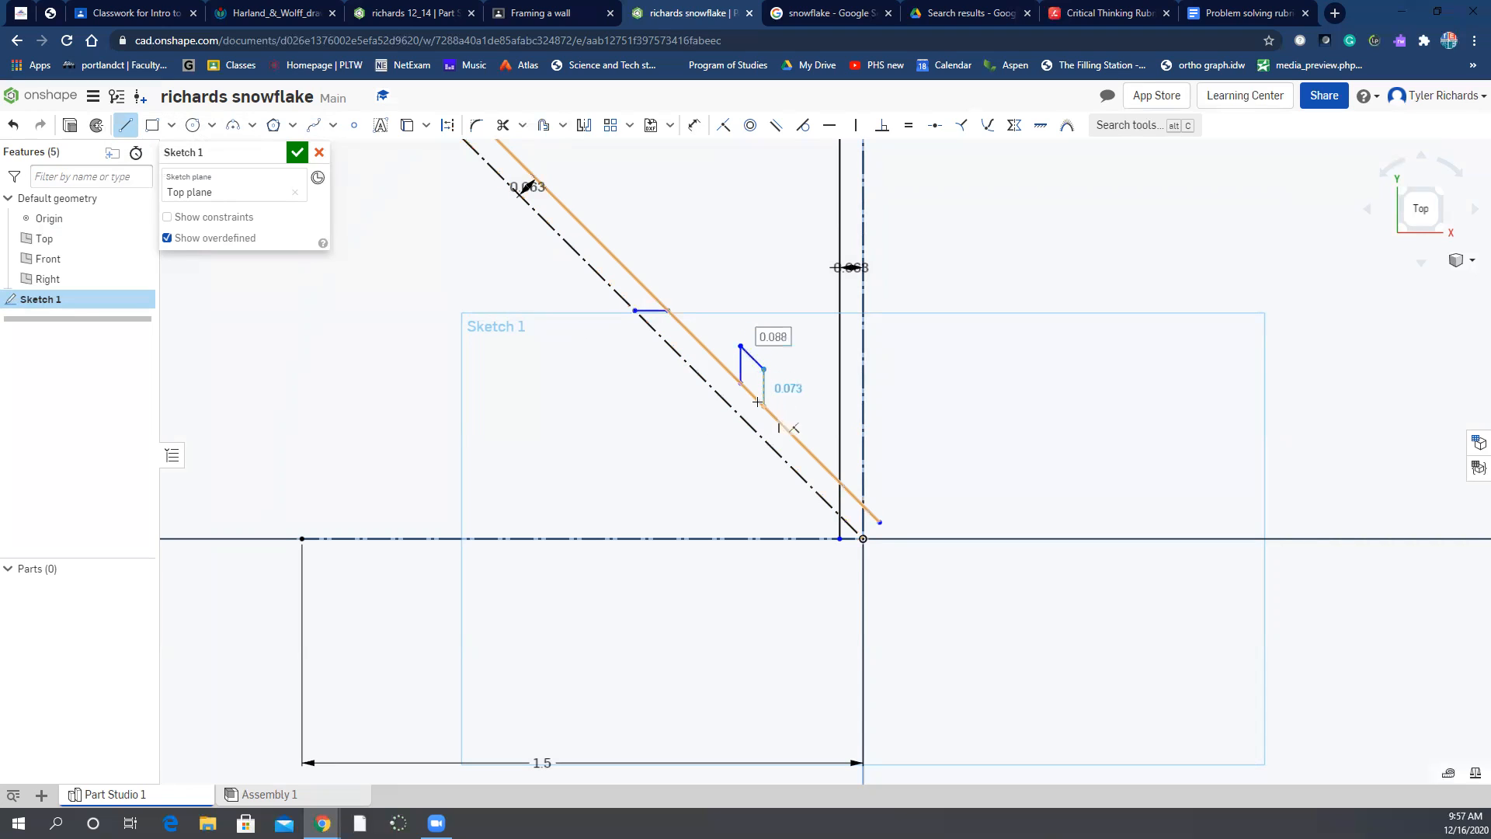
{"action": "left_click", "coordinate": [764, 407]}
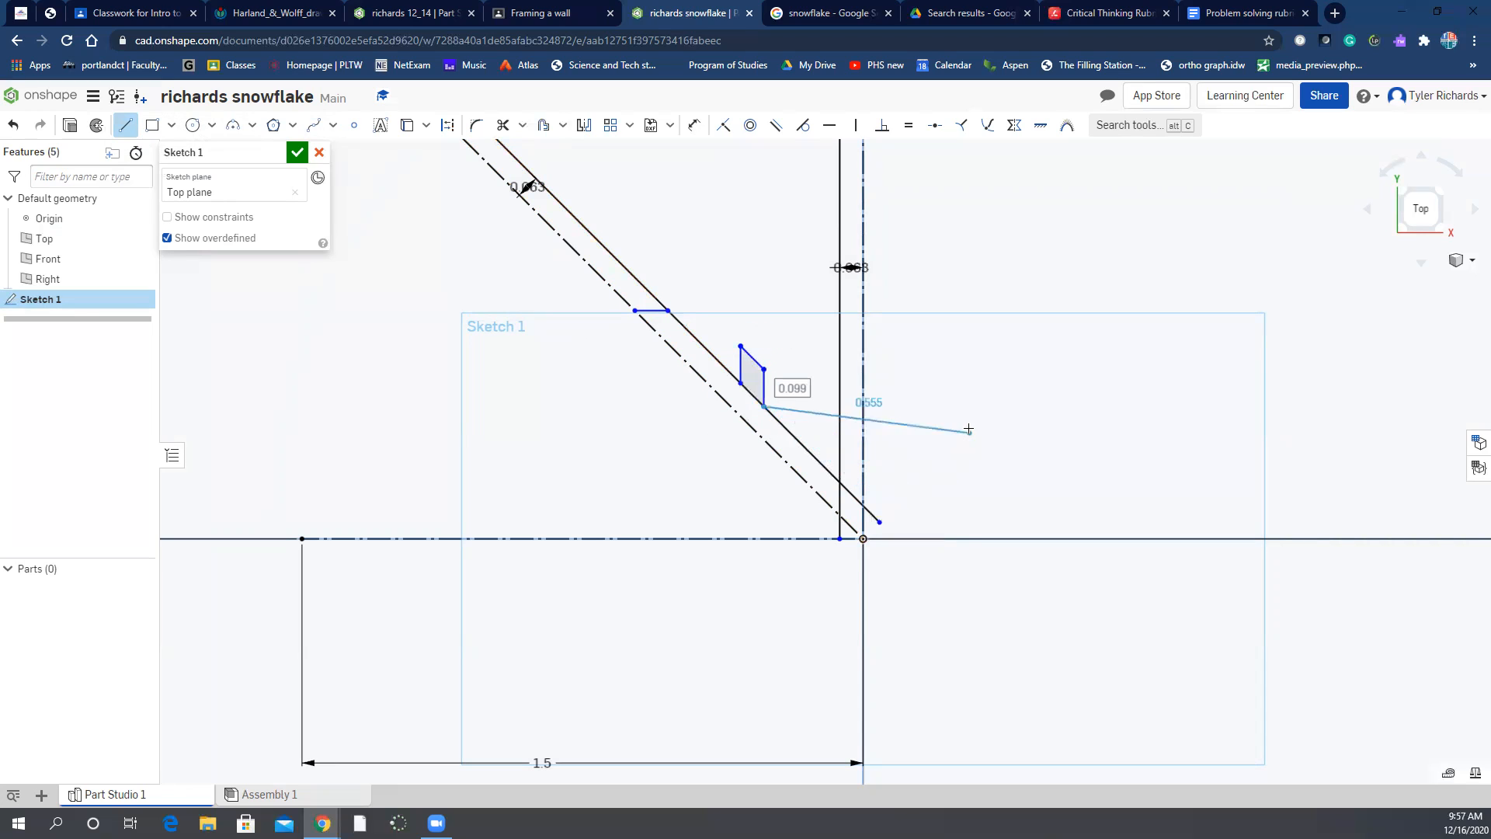
{"action": "key", "text": "Escape"}
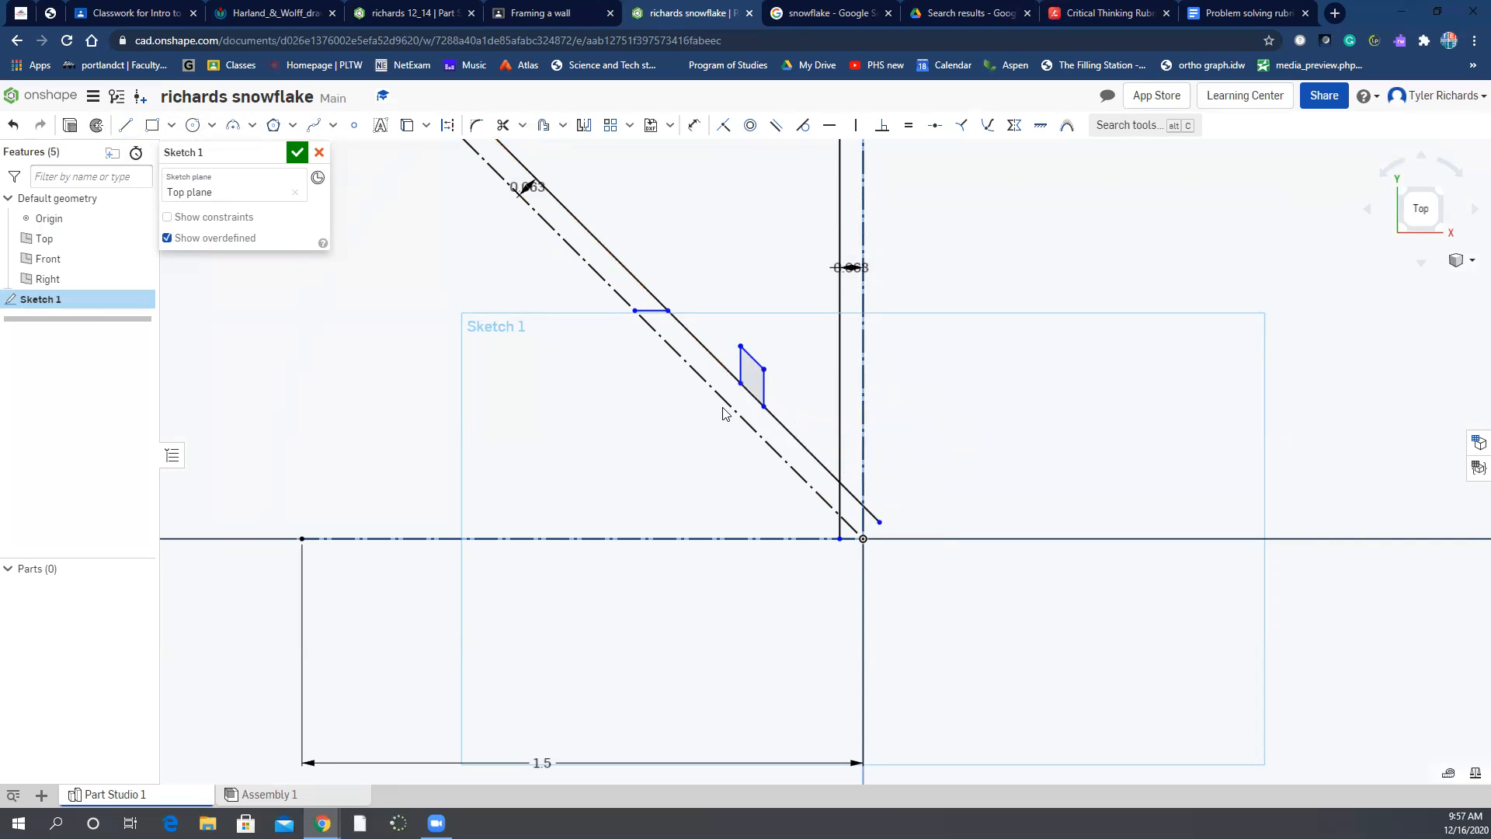
Draw a slanted tip line from the top end of the vertical construction line down to its offset line
{"action": "scroll", "coordinate": [850, 240], "scroll_direction": "down", "scroll_amount": 2}
{"action": "scroll", "coordinate": [849, 237], "scroll_direction": "up", "scroll_amount": 3}
{"action": "scroll", "coordinate": [806, 223], "scroll_direction": "up", "scroll_amount": 1}
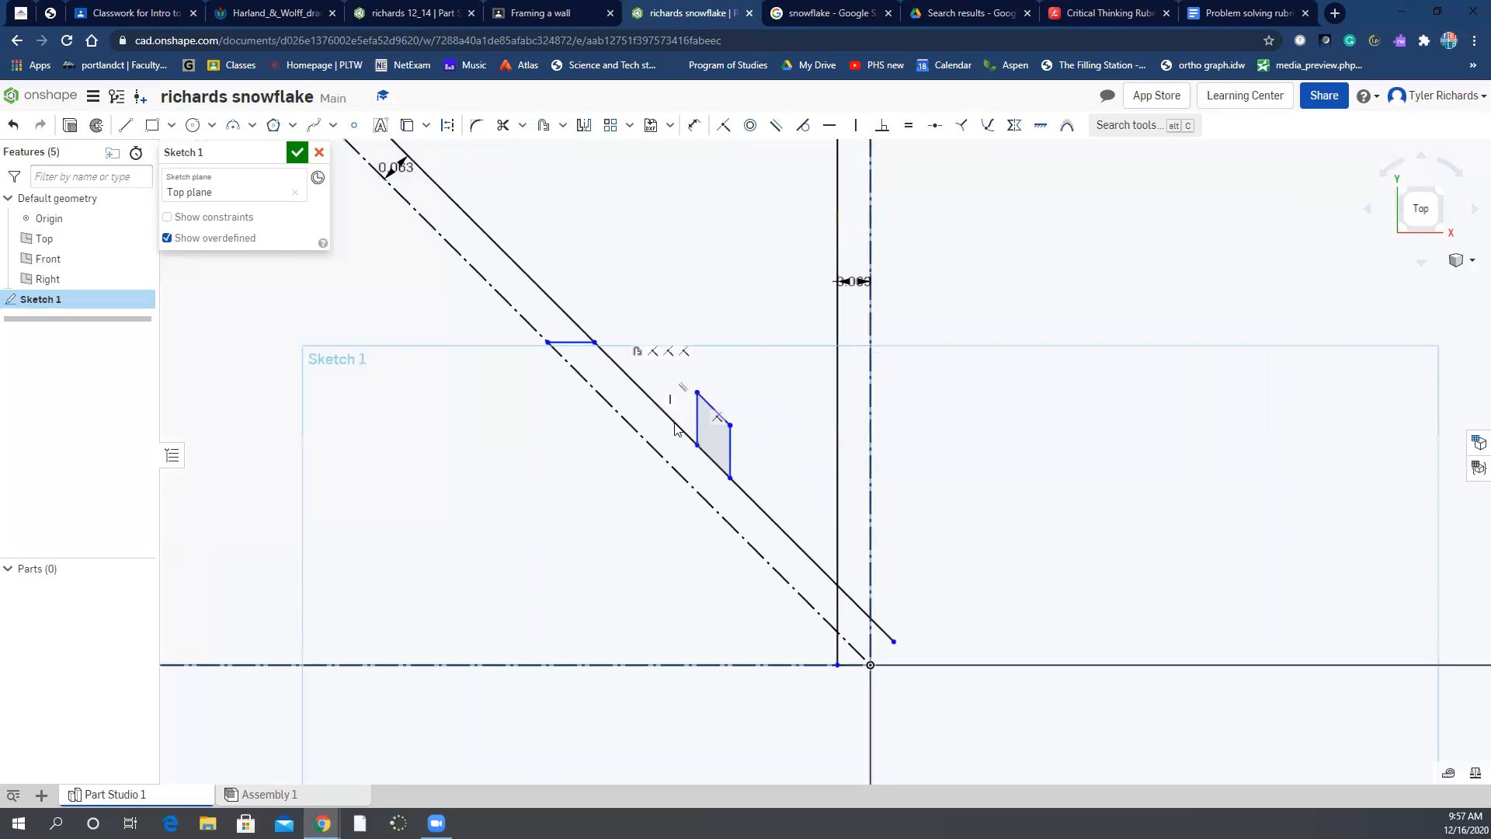
{"action": "scroll", "coordinate": [837, 302], "scroll_direction": "down", "scroll_amount": 4}
{"action": "scroll", "coordinate": [838, 302], "scroll_direction": "up", "scroll_amount": 2}
{"action": "scroll", "coordinate": [838, 303], "scroll_direction": "up", "scroll_amount": 3}
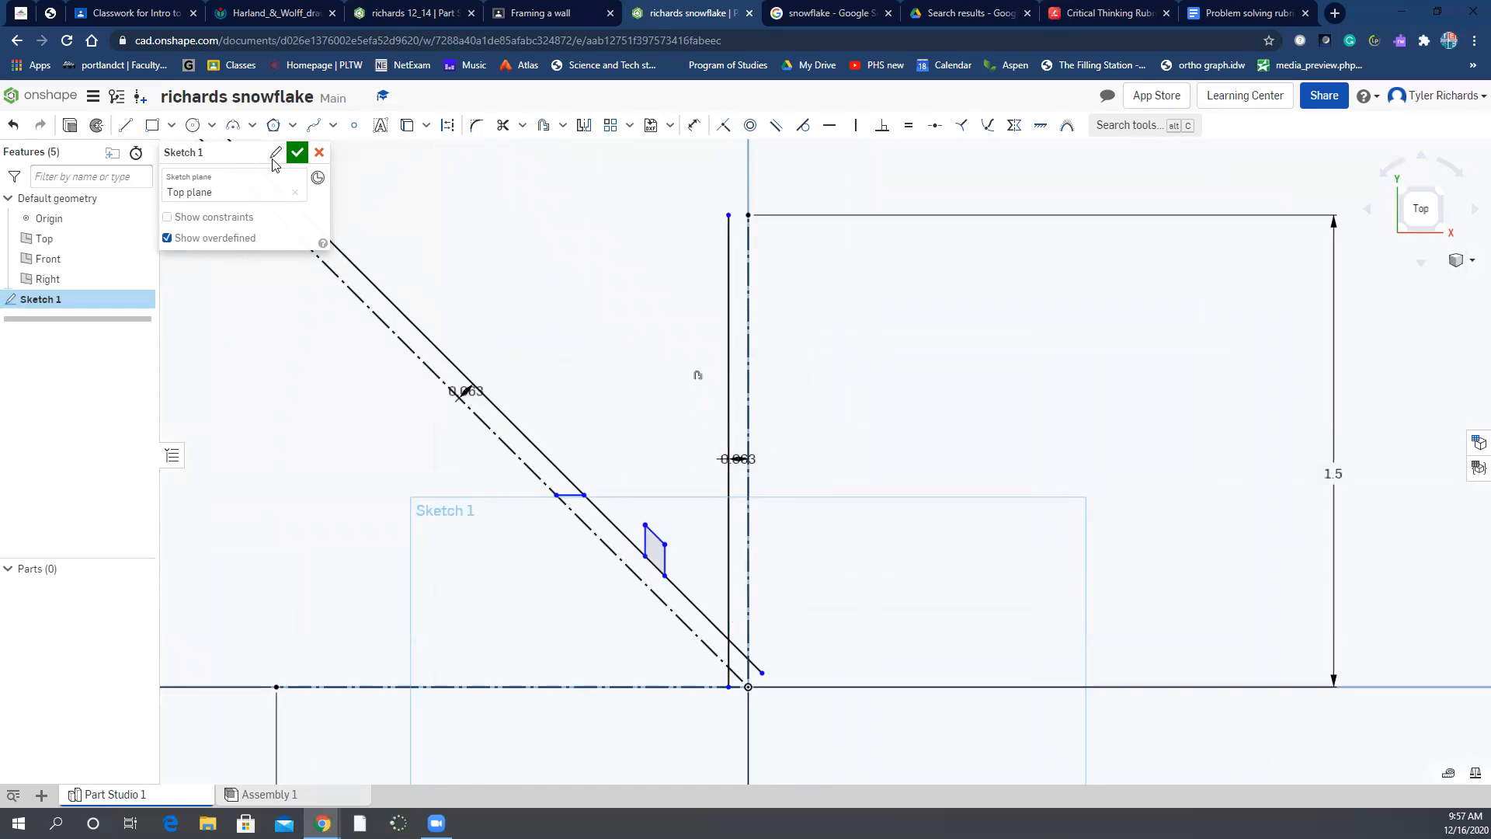
{"action": "left_click", "coordinate": [127, 126]}
{"action": "left_click", "coordinate": [745, 217]}
{"action": "left_click", "coordinate": [728, 254]}
{"action": "key", "text": "Escape"}
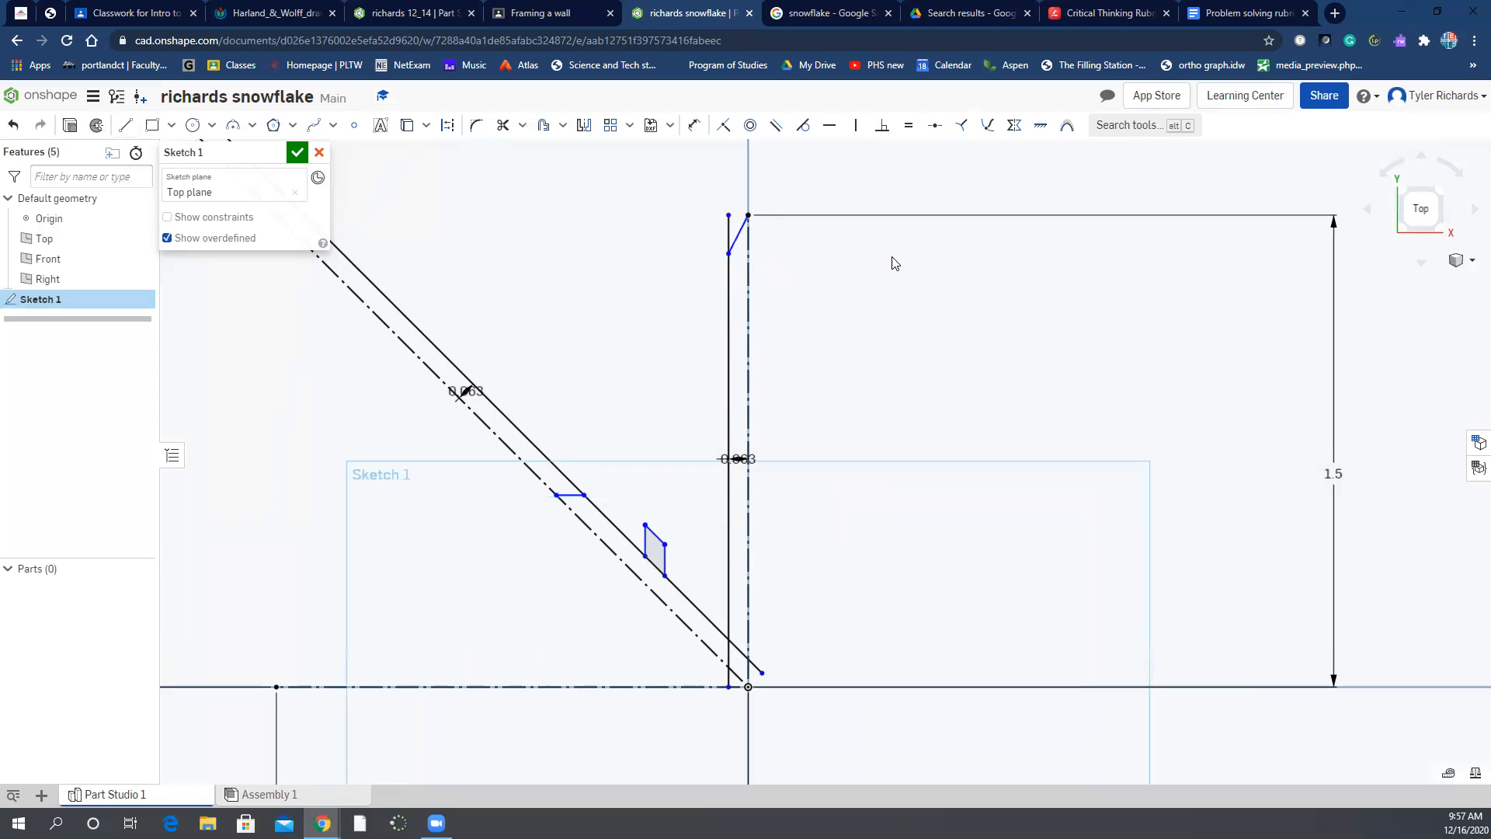
Draw a blunt-ended branch up and left from the vertical offset line, with a 0.555 in lower edge, 0.042 in top cap and 0.5 in upper edge
{"action": "left_click", "coordinate": [125, 125]}
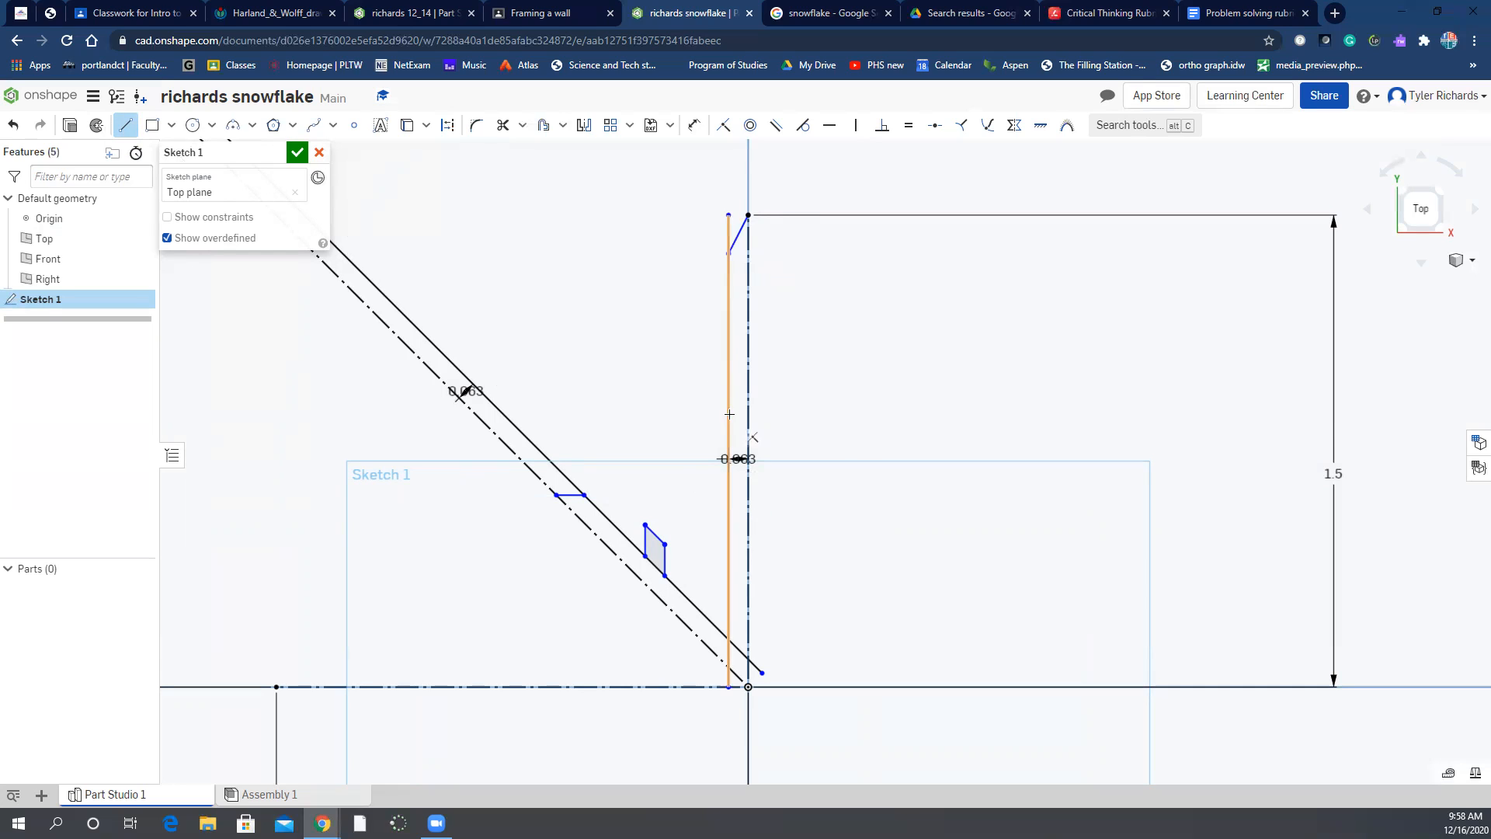
{"action": "left_click", "coordinate": [728, 483]}
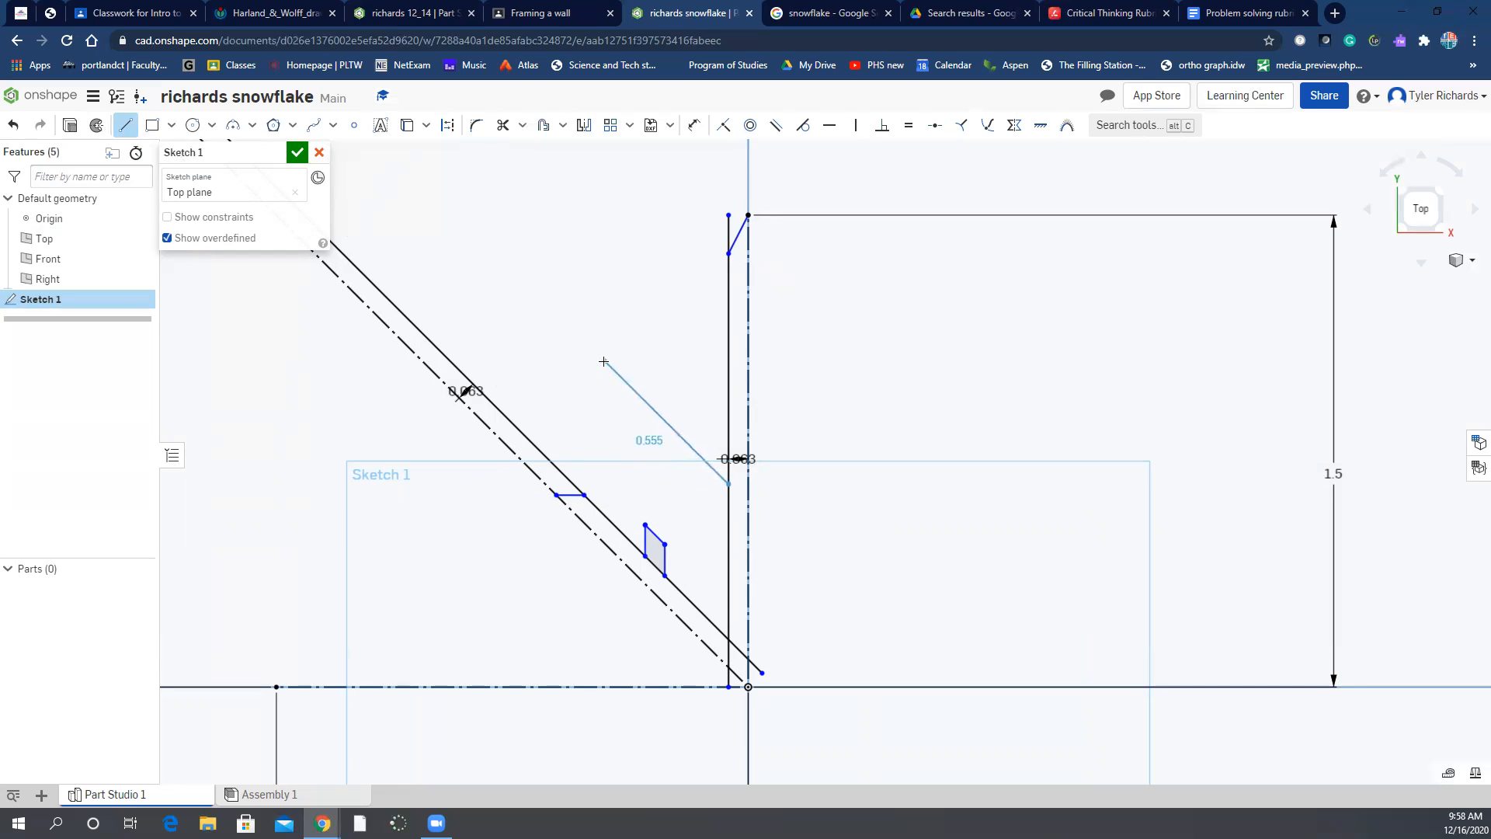
{"action": "left_click", "coordinate": [604, 361]}
{"action": "left_click", "coordinate": [605, 346]}
{"action": "left_click", "coordinate": [618, 347]}
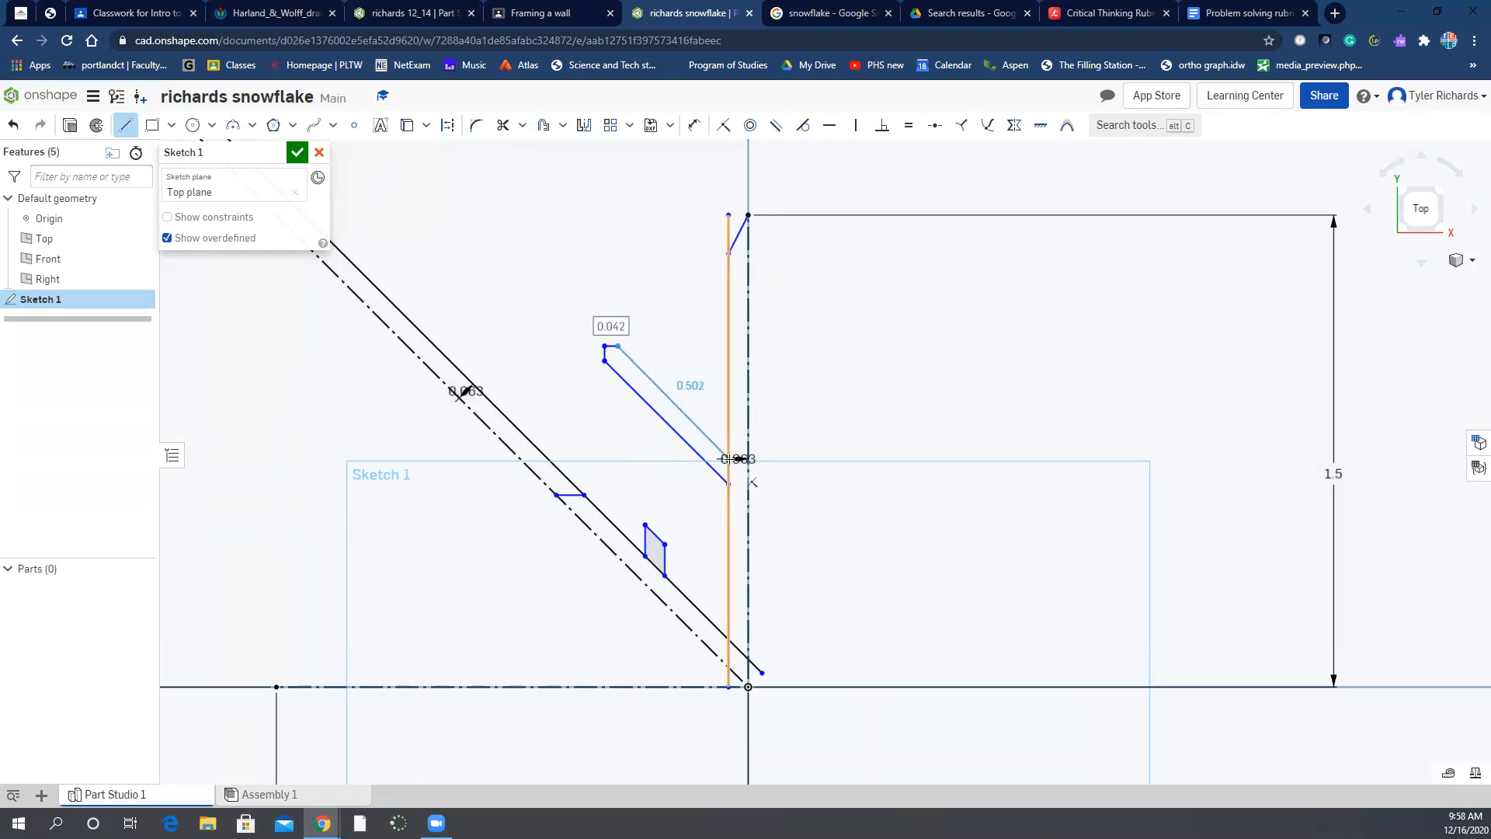
{"action": "left_click", "coordinate": [730, 459]}
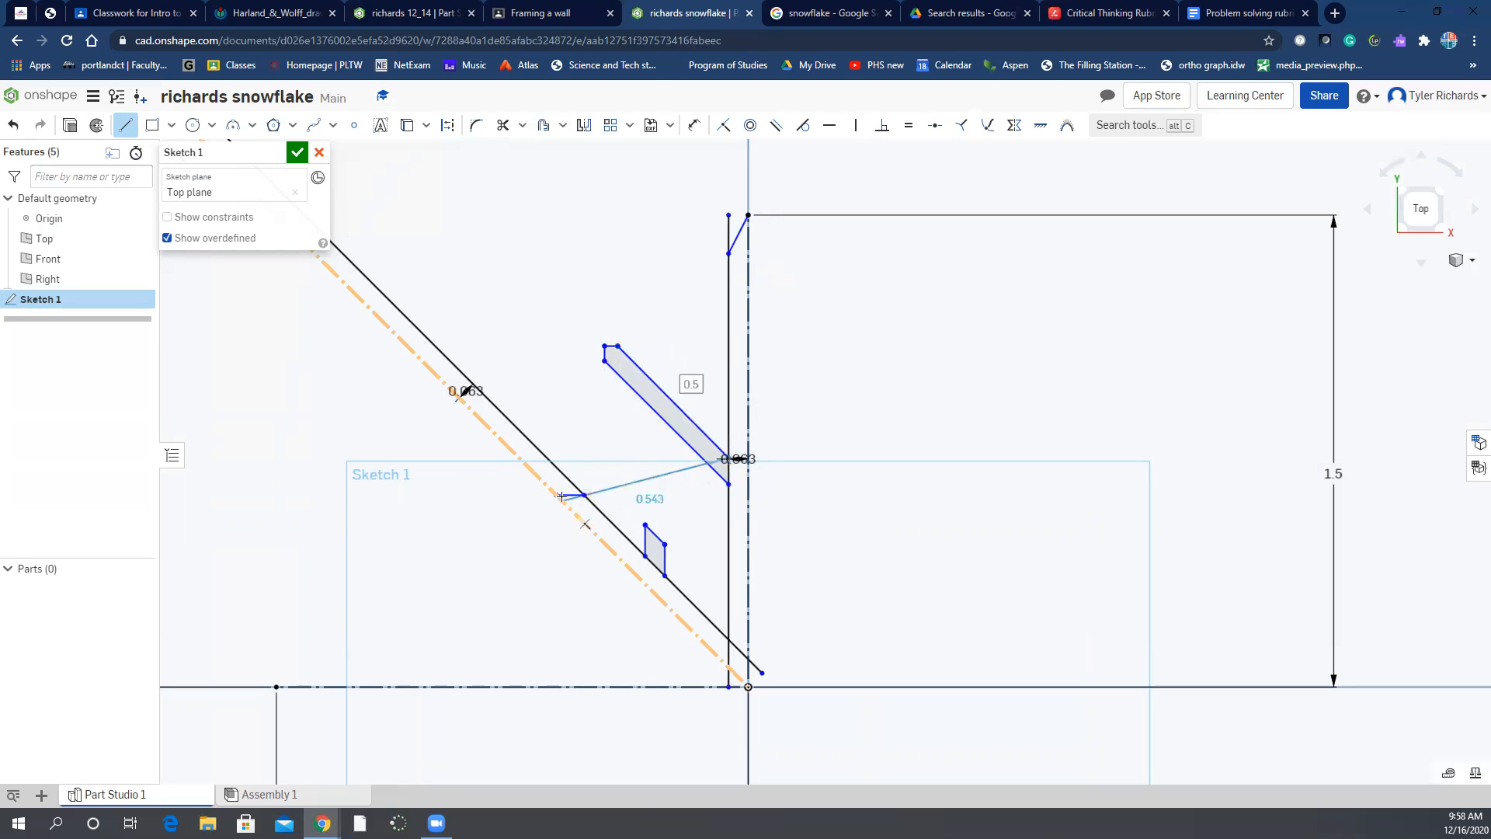
{"action": "key", "text": "Escape"}
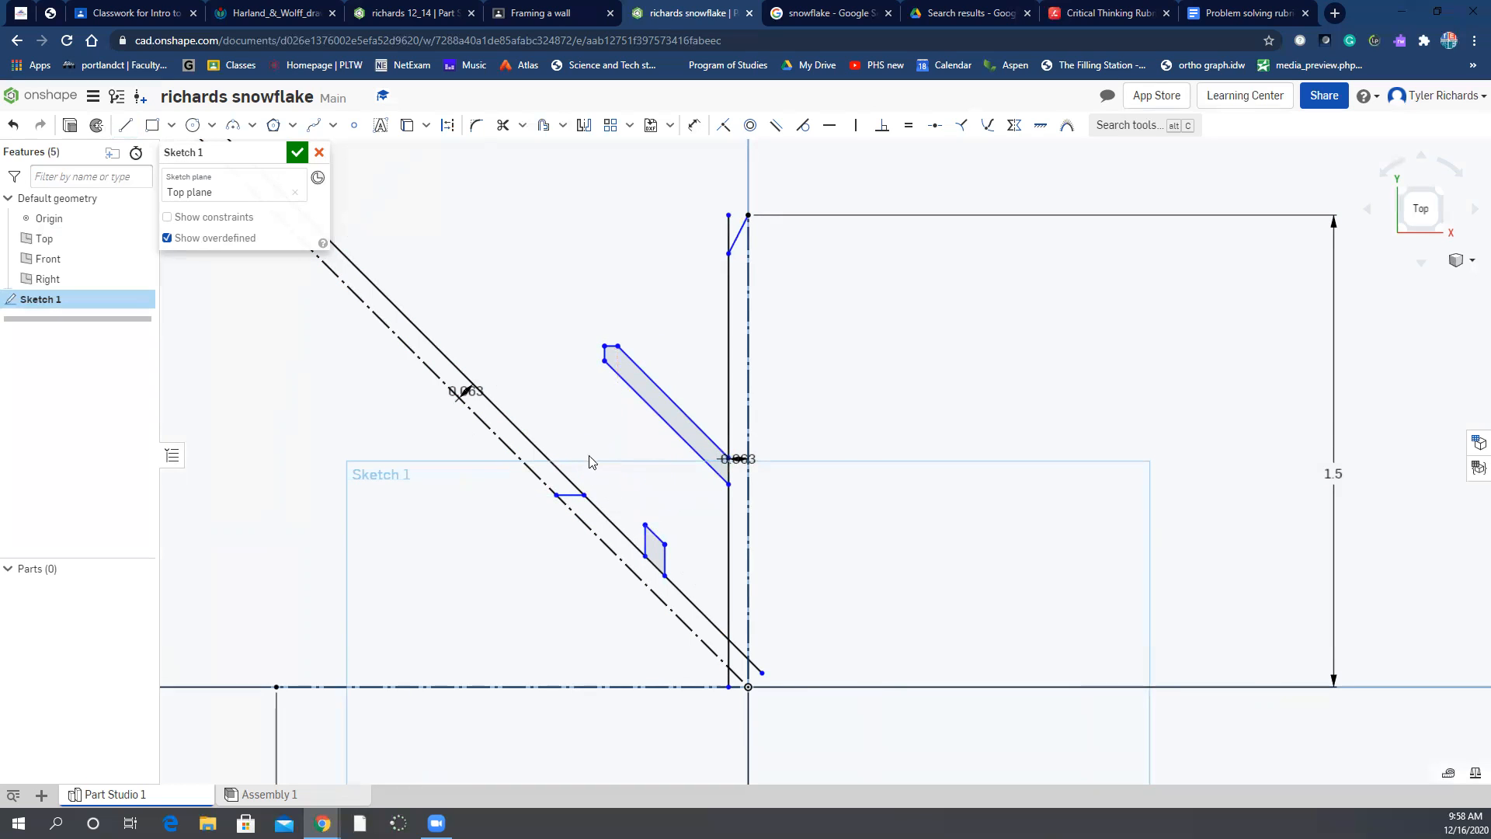
Draw a pointed twig on the main branch's lower edge, with a 0.158 in lower side, 0.043 and 0.044 in tip edges and 0.11 in upper side
{"action": "left_click", "coordinate": [126, 125]}
{"action": "left_click", "coordinate": [658, 413]}
{"action": "left_click", "coordinate": [608, 421]}
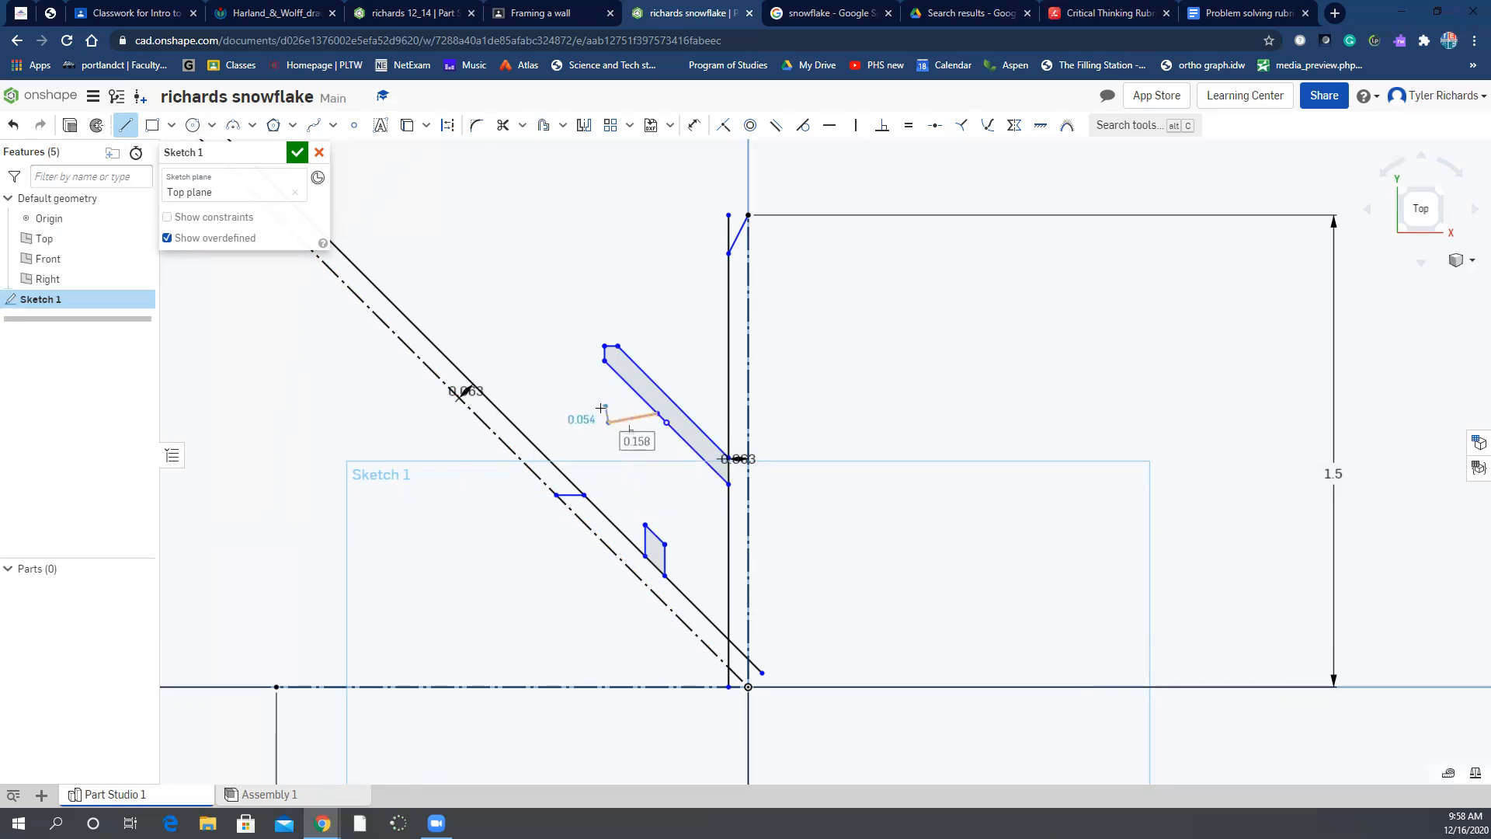
{"action": "scroll", "coordinate": [591, 416], "scroll_direction": "up", "scroll_amount": 2}
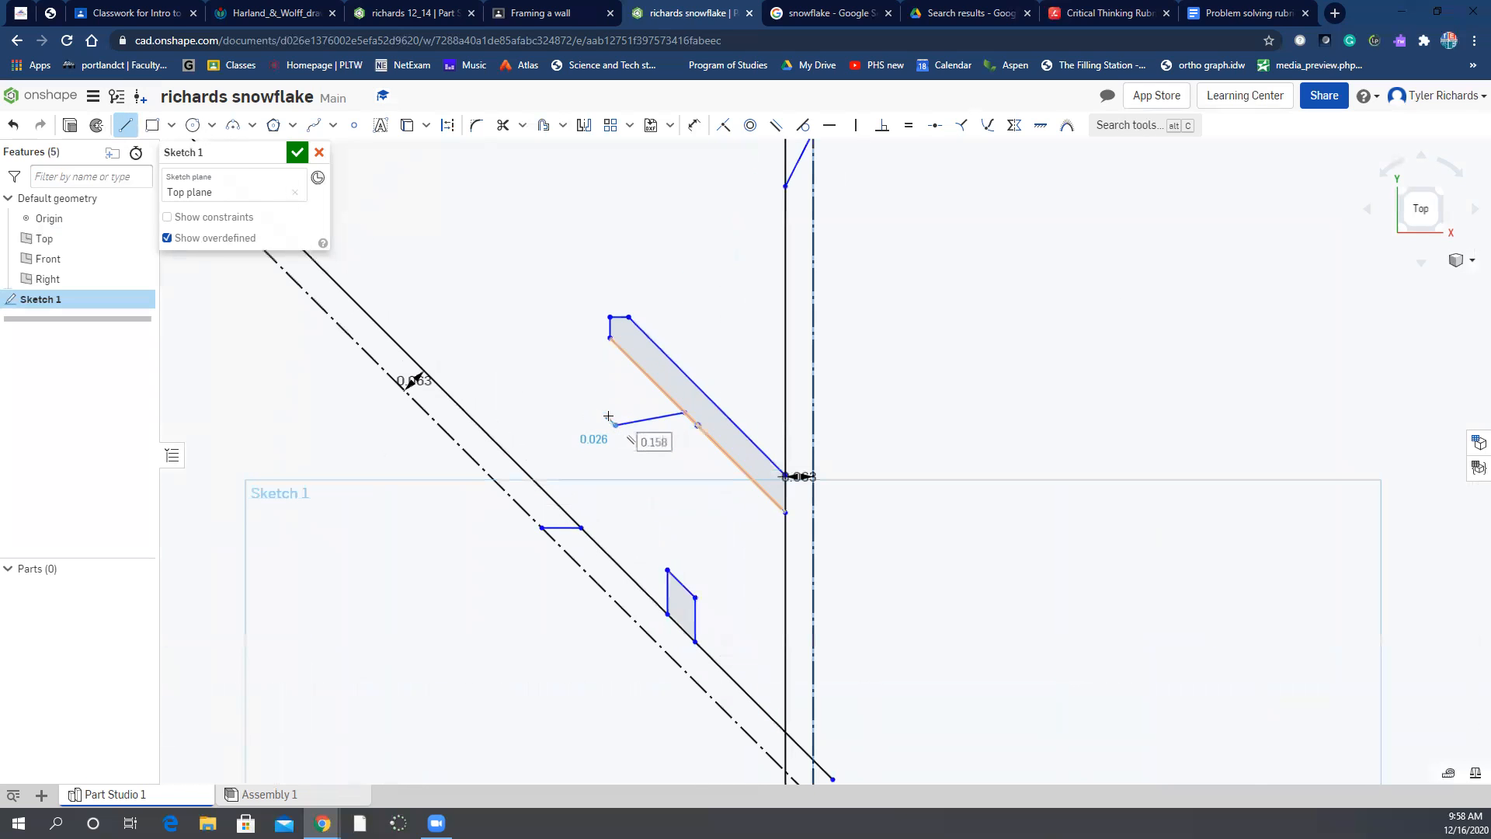
{"action": "left_click", "coordinate": [602, 411]}
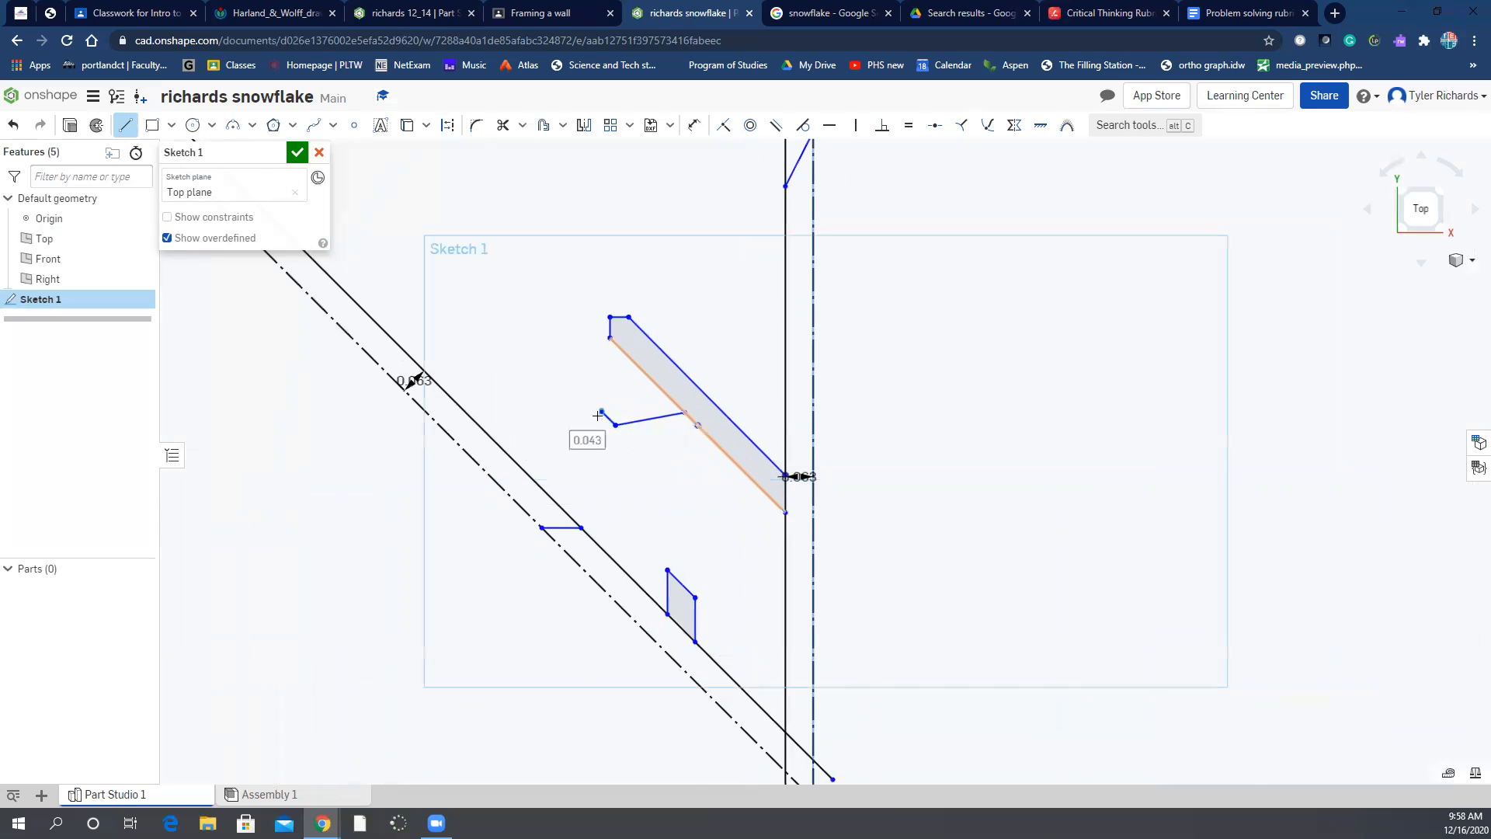
{"action": "left_click", "coordinate": [615, 397]}
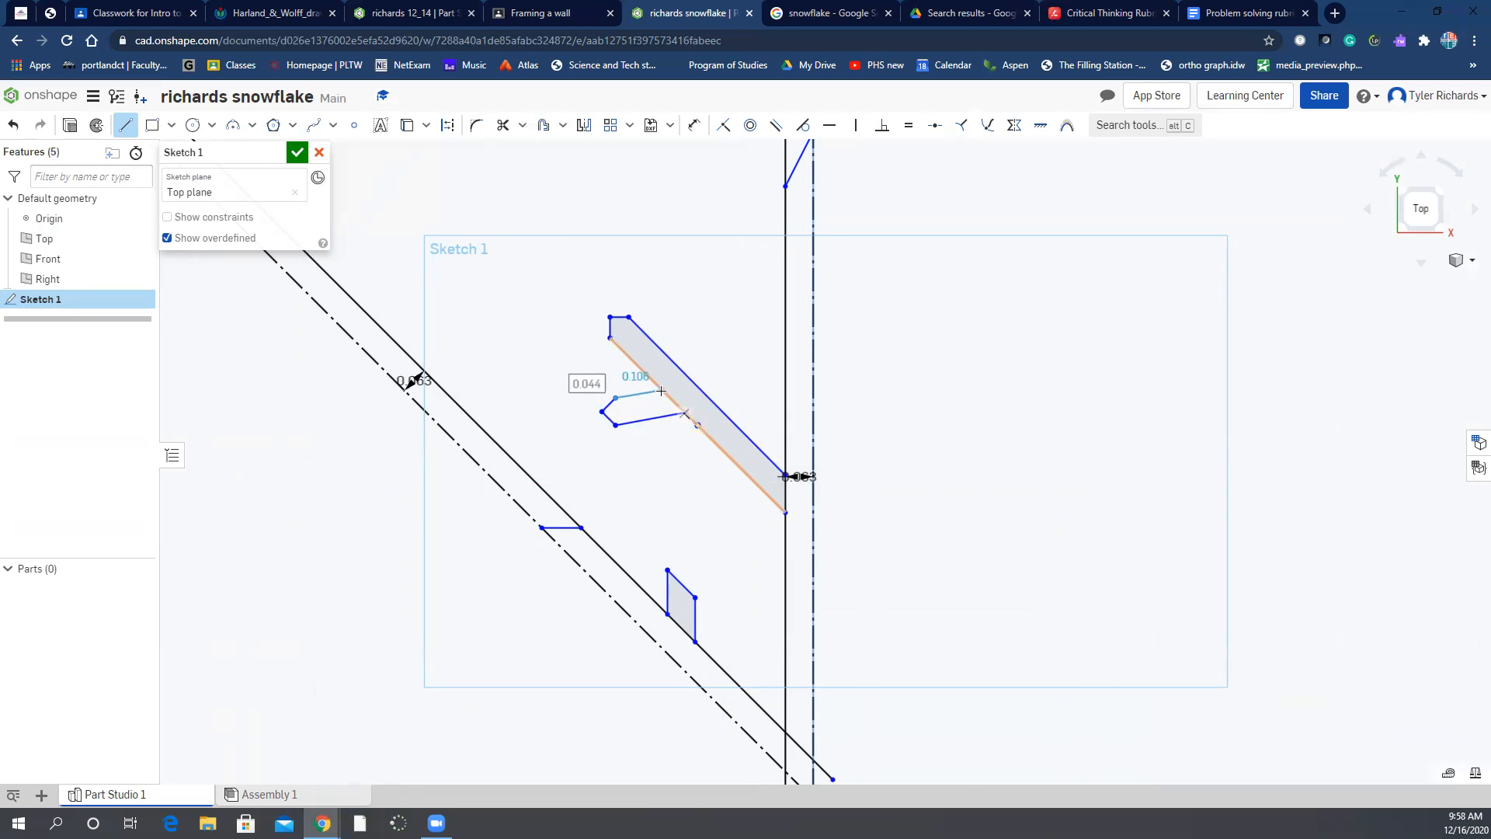
{"action": "left_click", "coordinate": [663, 391]}
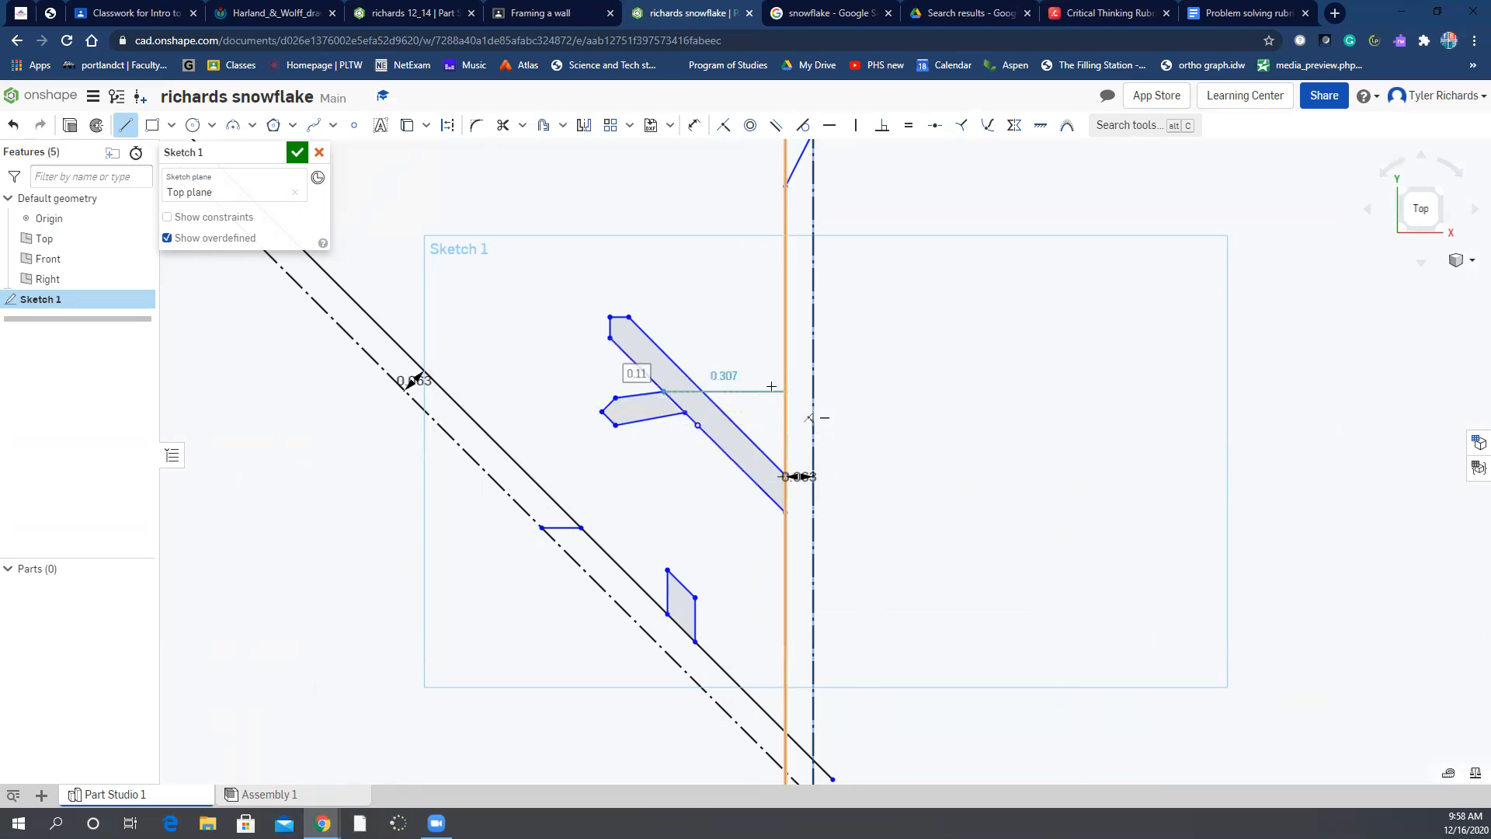
{"action": "key", "text": "Escape"}
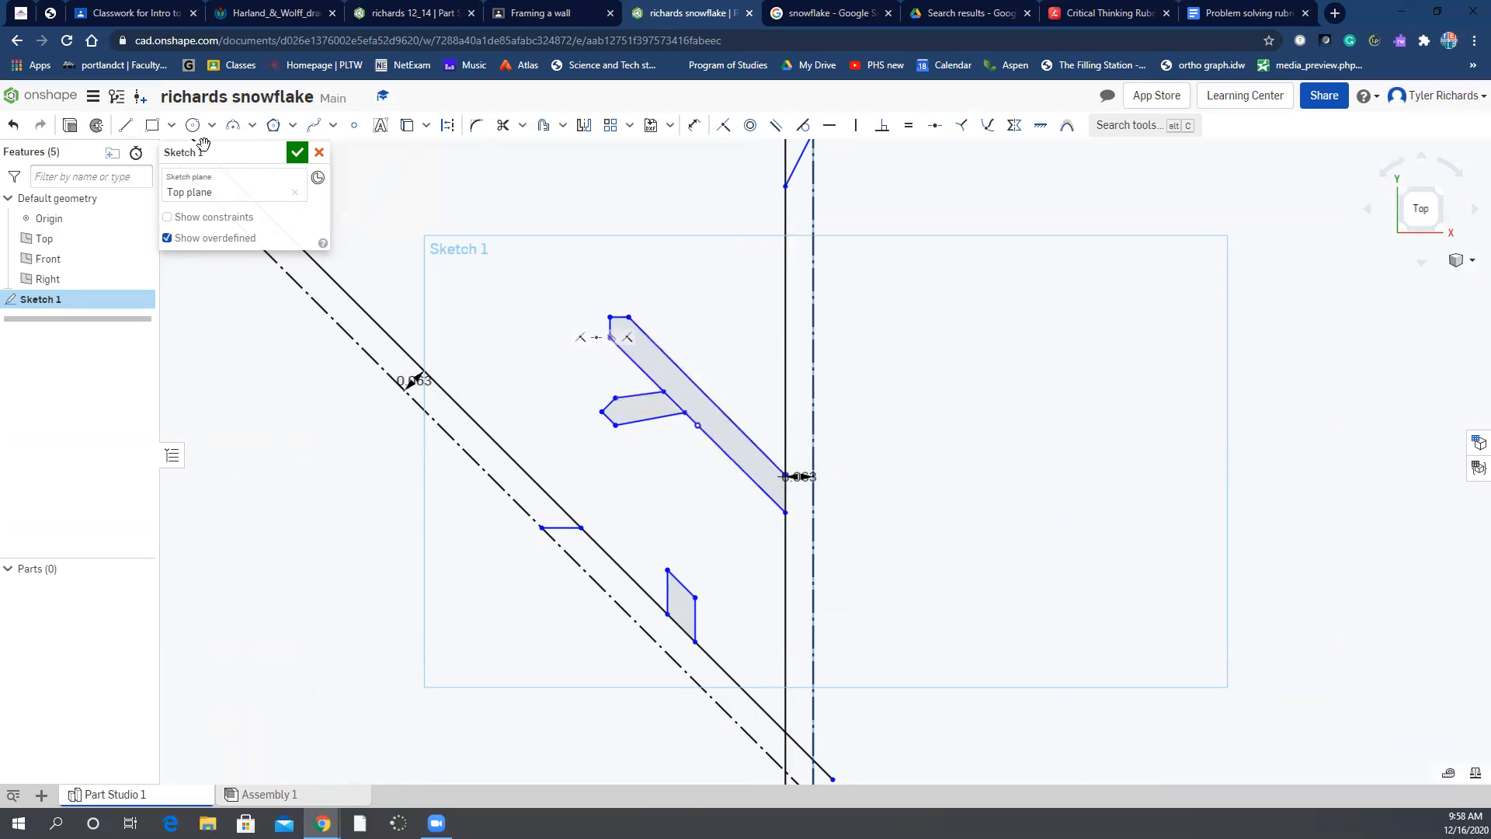
Draw a second pointed twig on the main branch's upper edge, with a 0.095 in first side and 0.044 and 0.039 in tip edges
{"action": "left_click", "coordinate": [125, 125]}
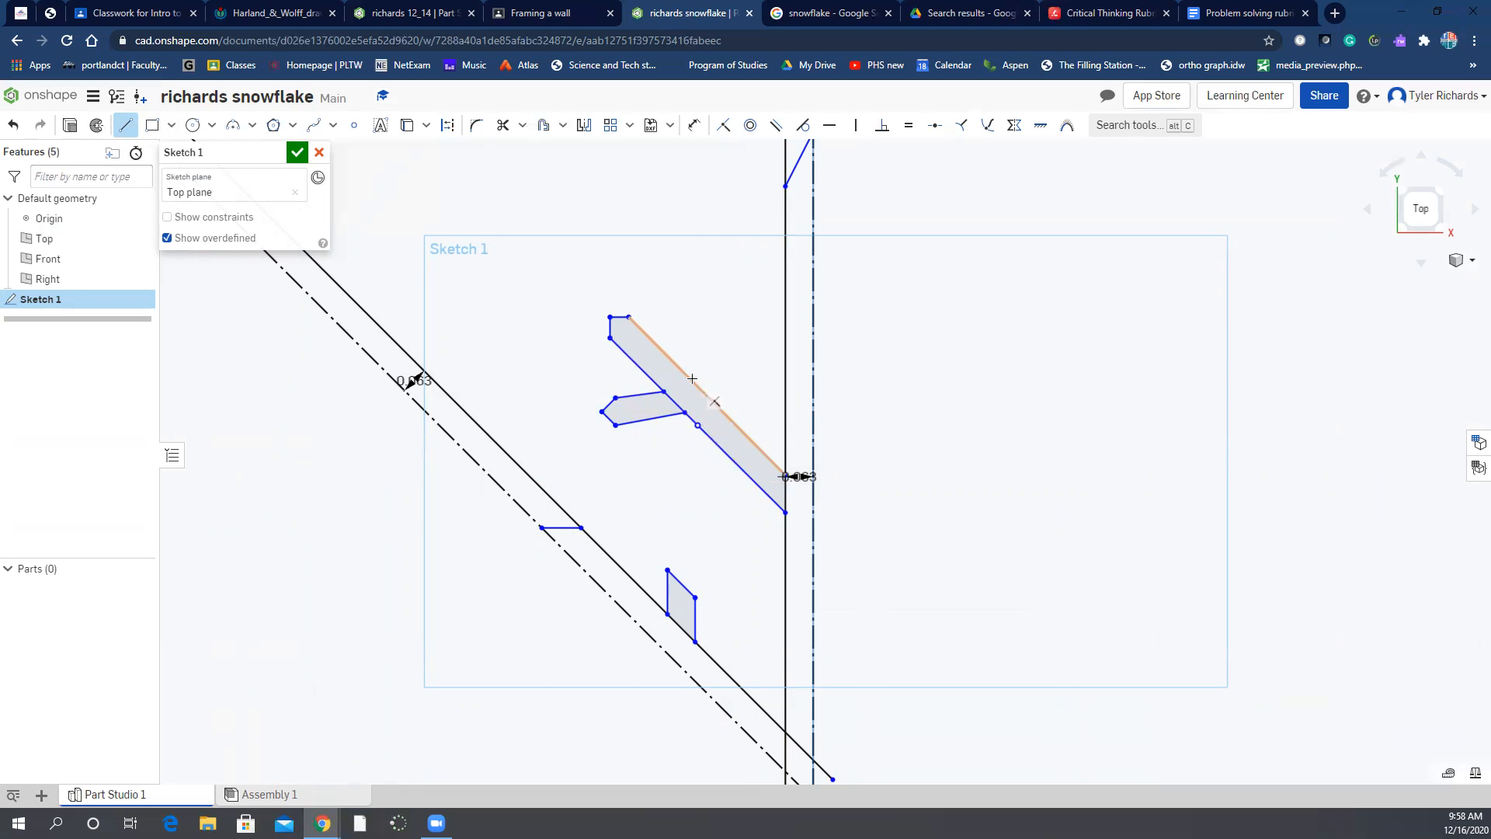
{"action": "left_click", "coordinate": [688, 376]}
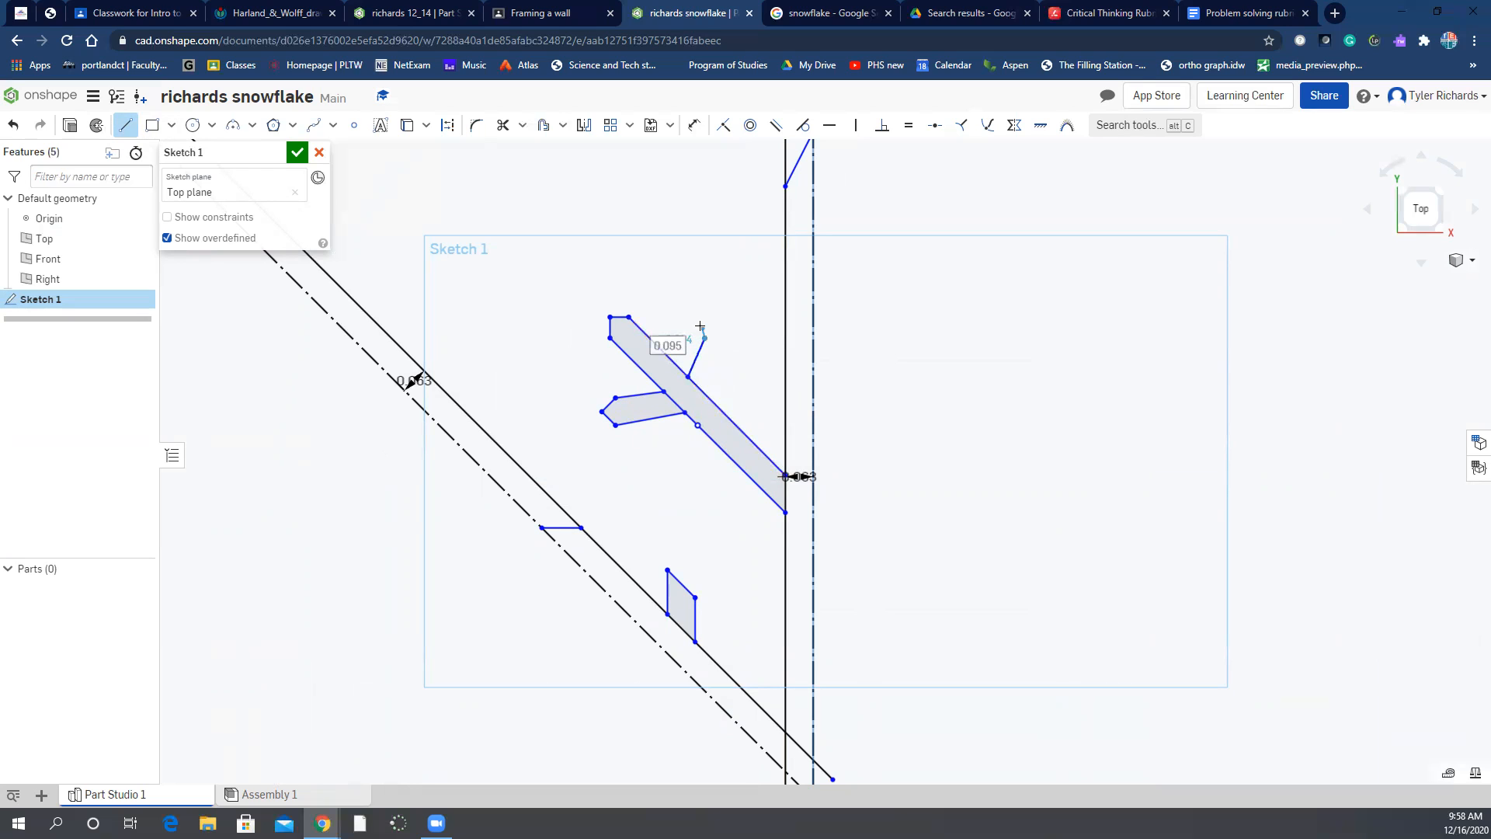
{"action": "left_click", "coordinate": [704, 338]}
{"action": "left_click", "coordinate": [723, 333]}
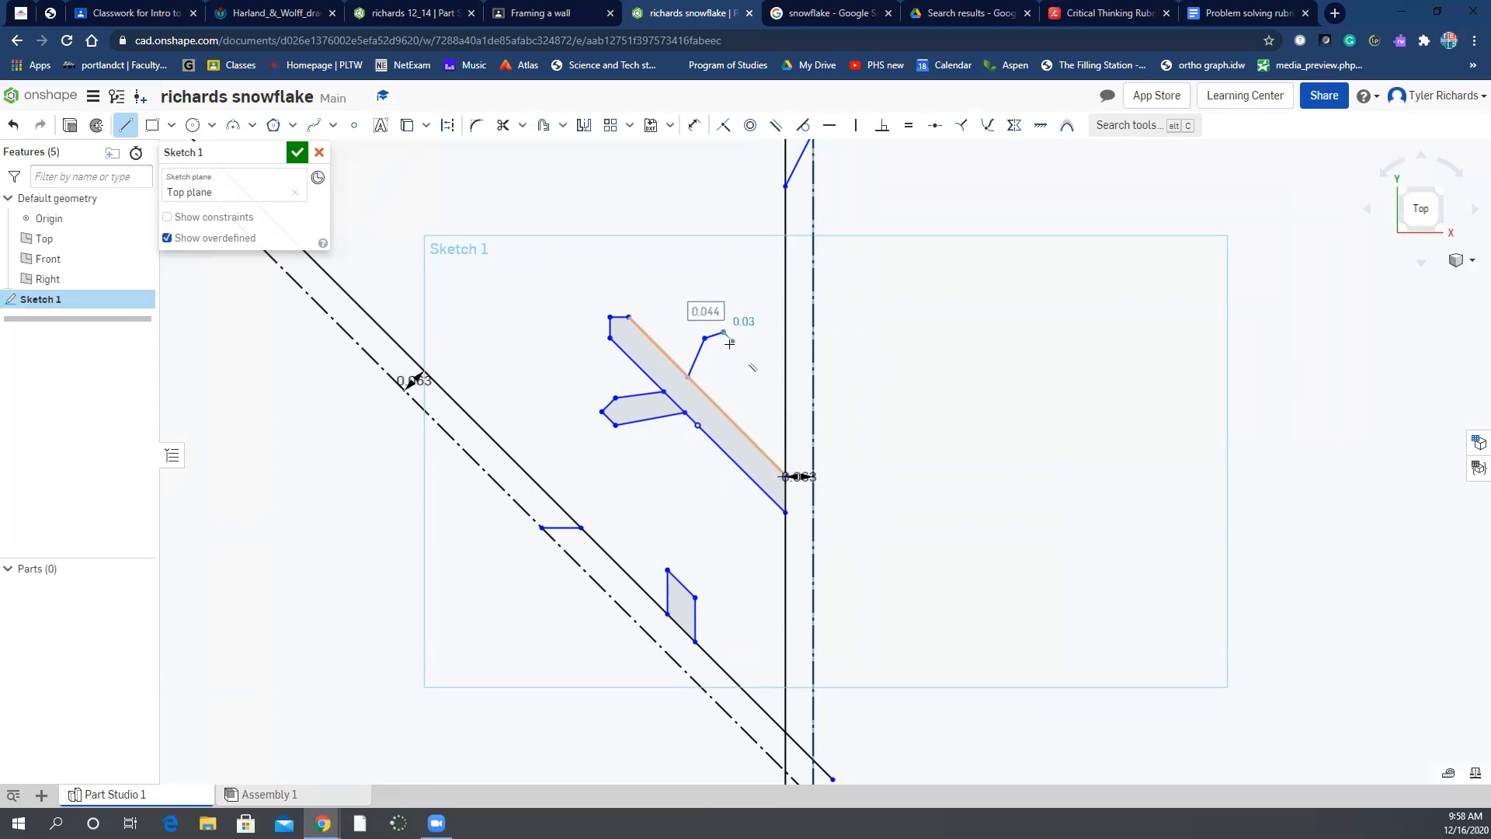
{"action": "left_click", "coordinate": [728, 349]}
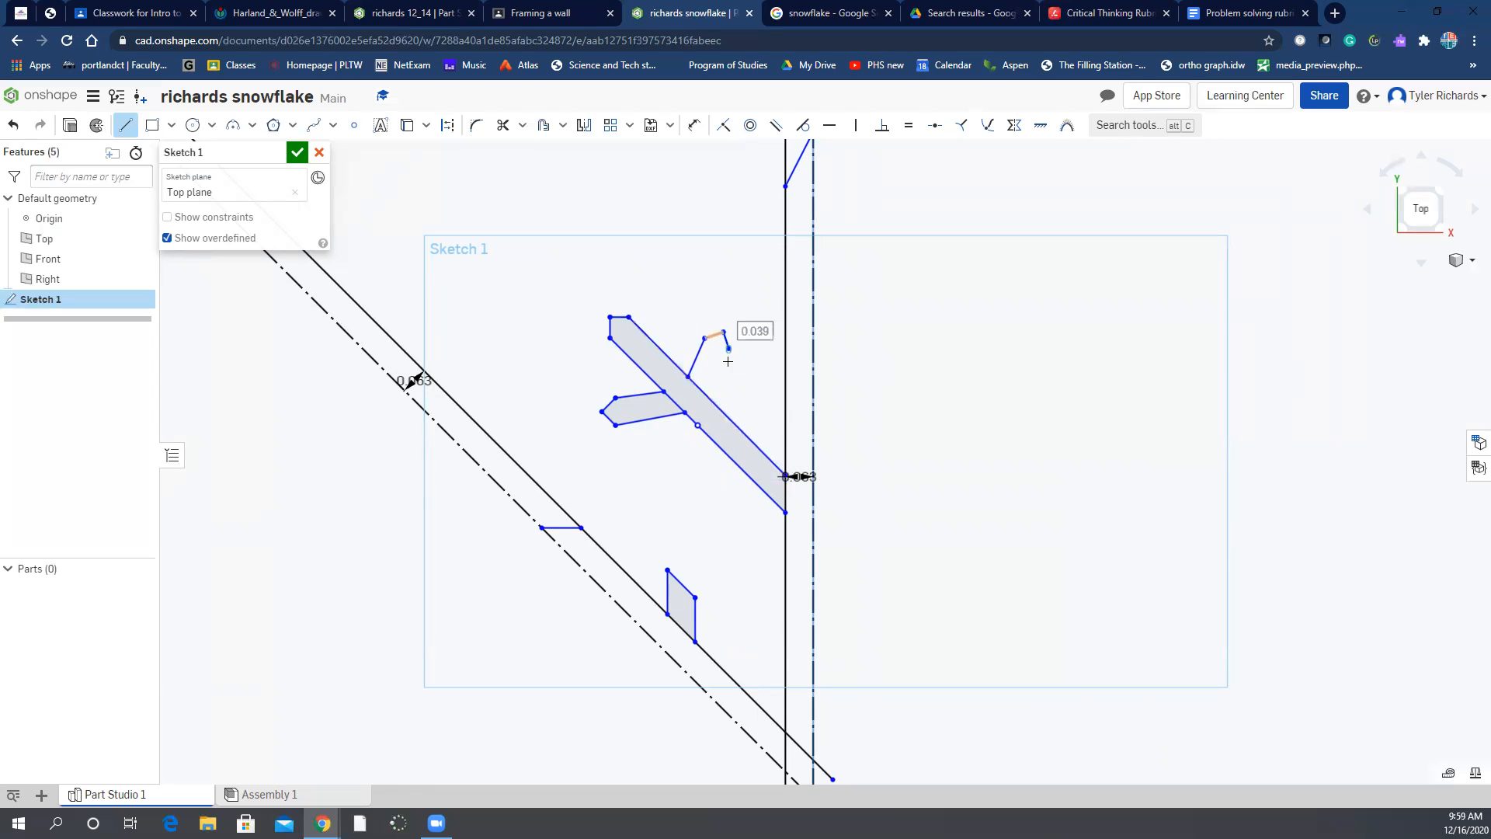
{"action": "left_click", "coordinate": [700, 393]}
{"action": "key", "text": "Escape"}
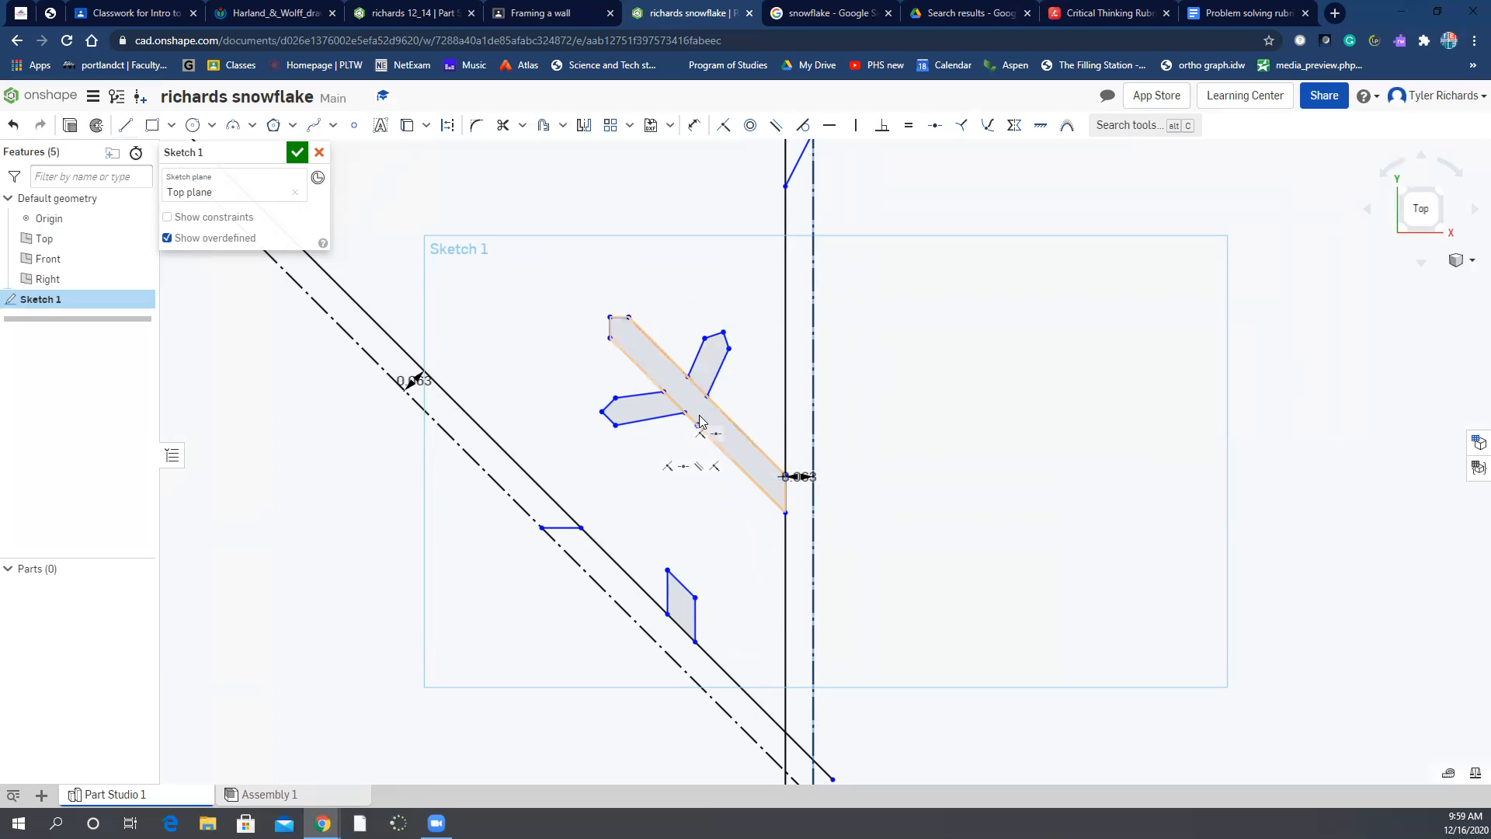
Draw a short blunt branch on the vertical offset line above the main branch, with a 0.173 in lower edge and 0.103 in upper edge
{"action": "scroll", "coordinate": [700, 421], "scroll_direction": "down", "scroll_amount": 2}
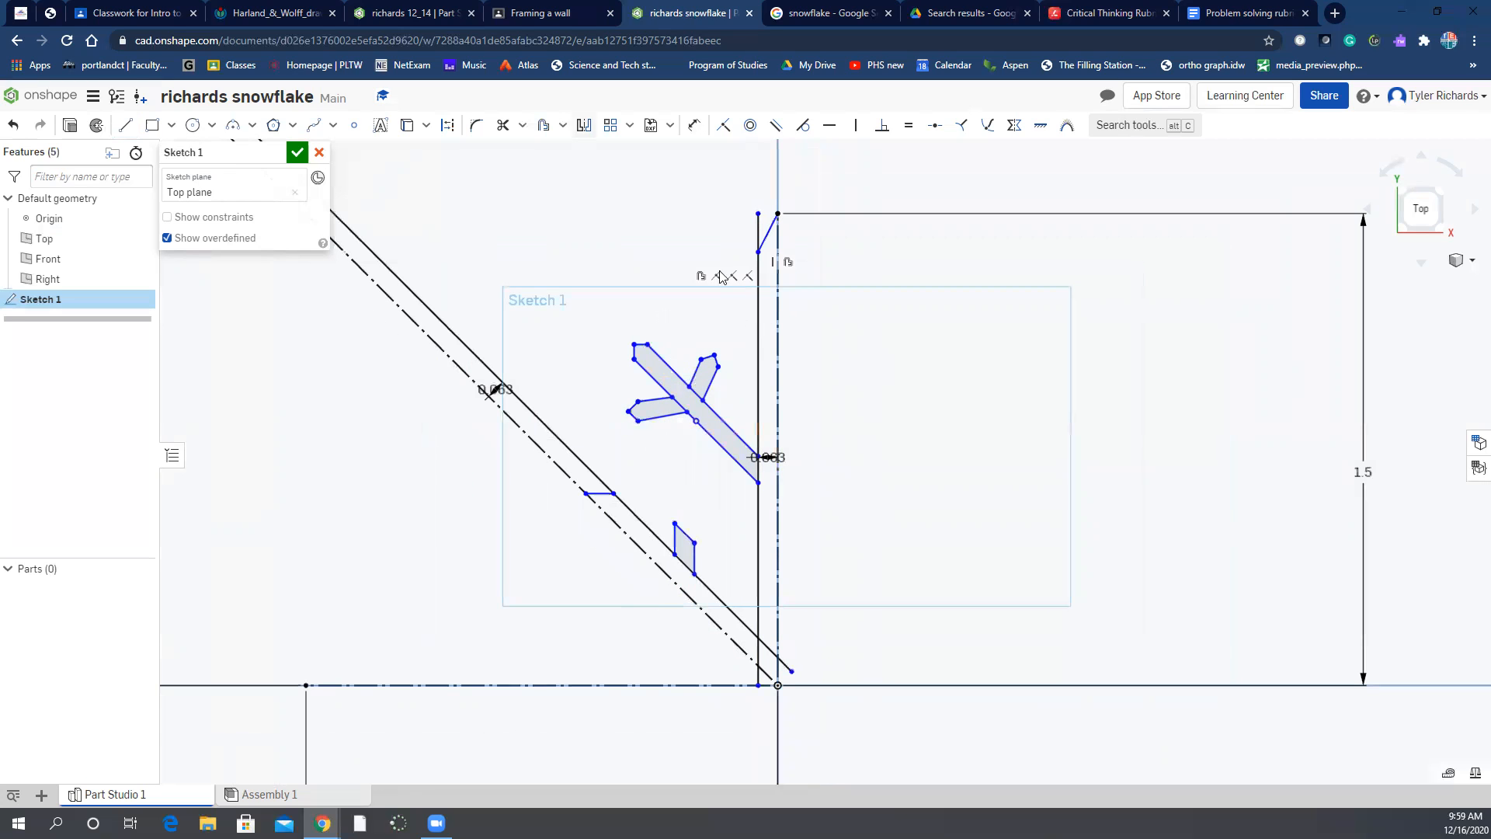
{"action": "left_click", "coordinate": [125, 125]}
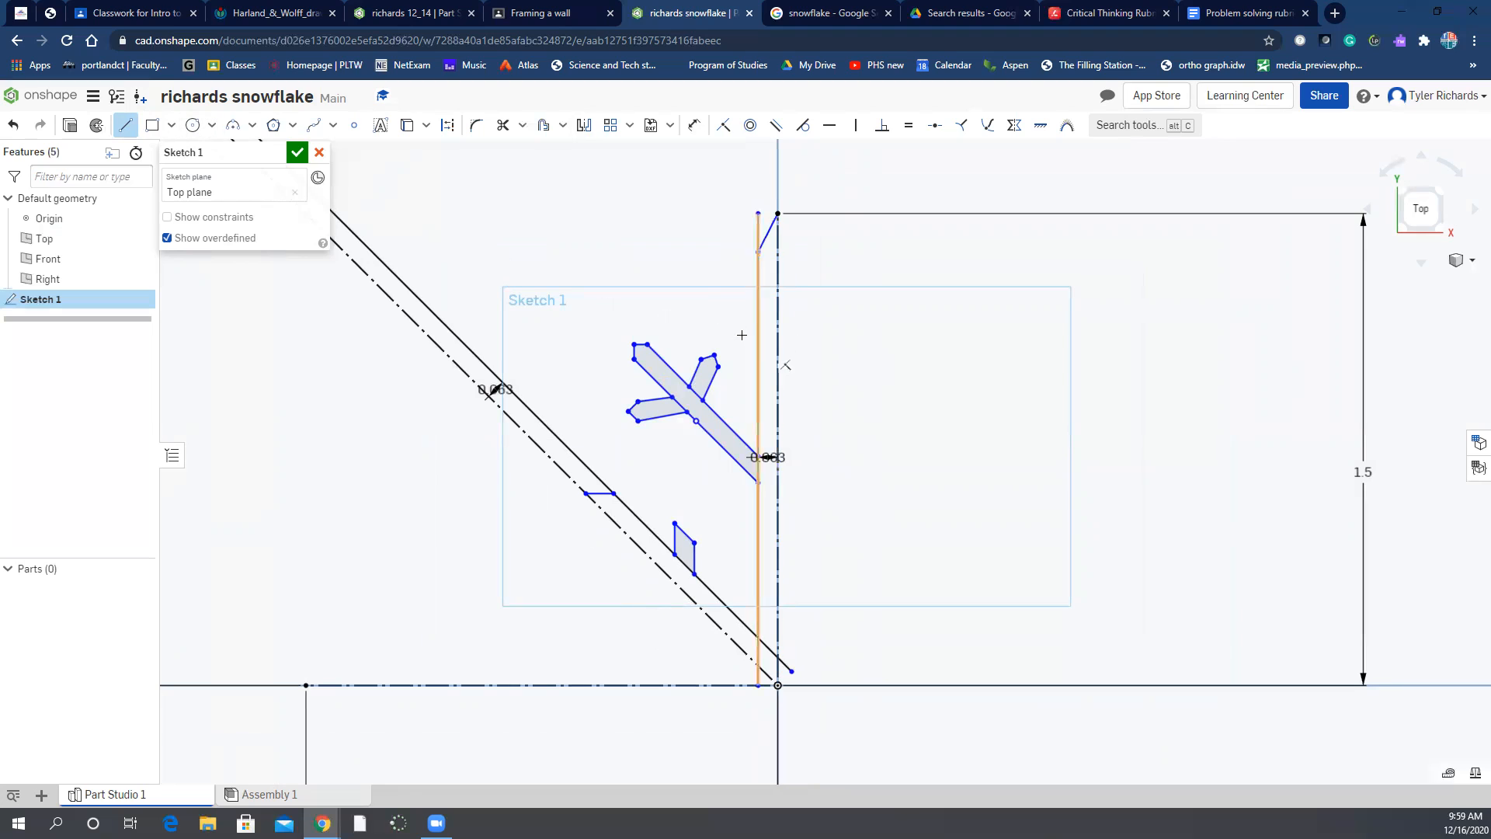
{"action": "left_click", "coordinate": [757, 330]}
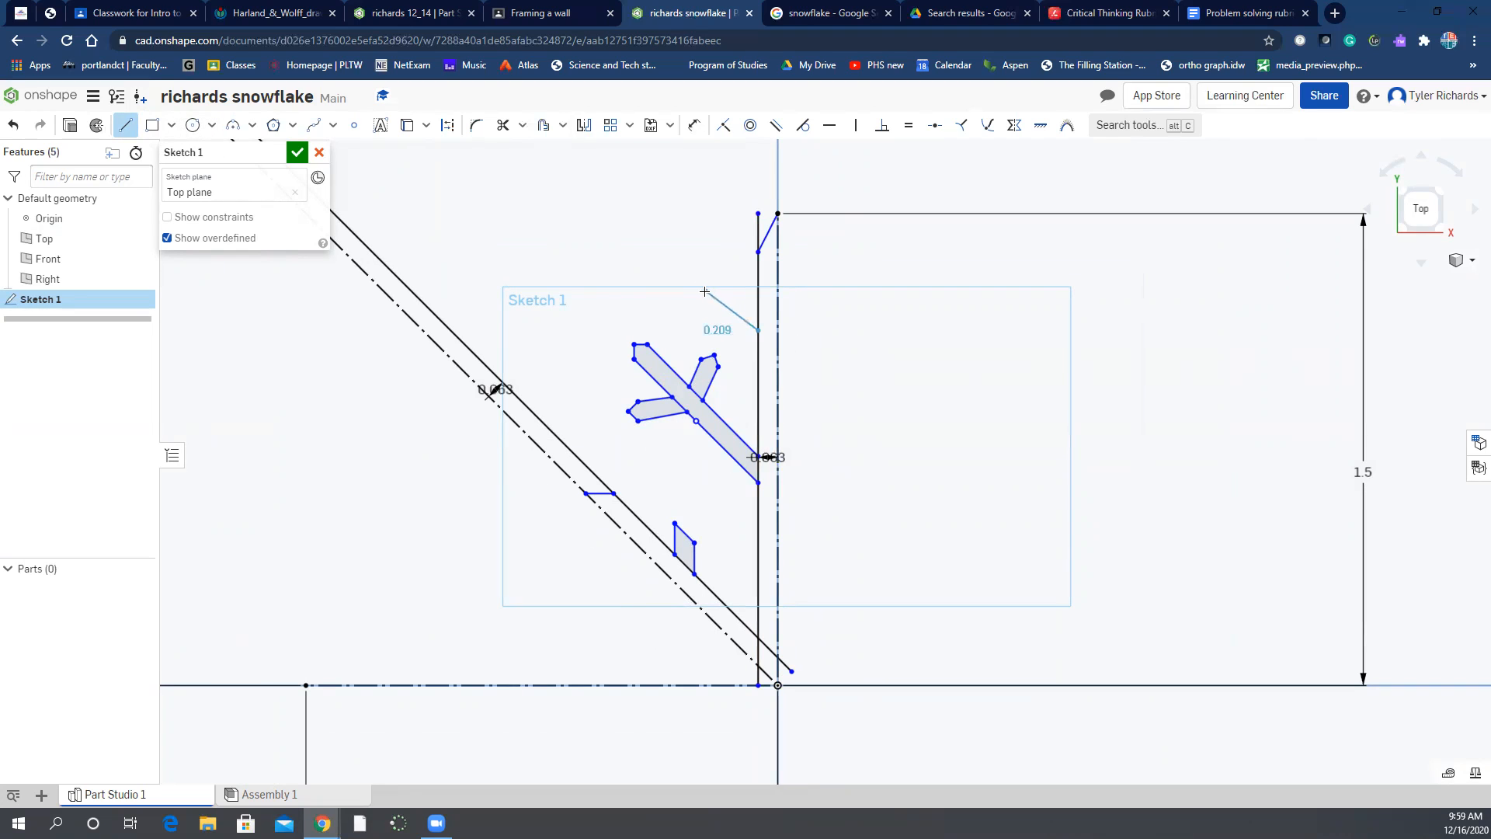
{"action": "left_click", "coordinate": [716, 295]}
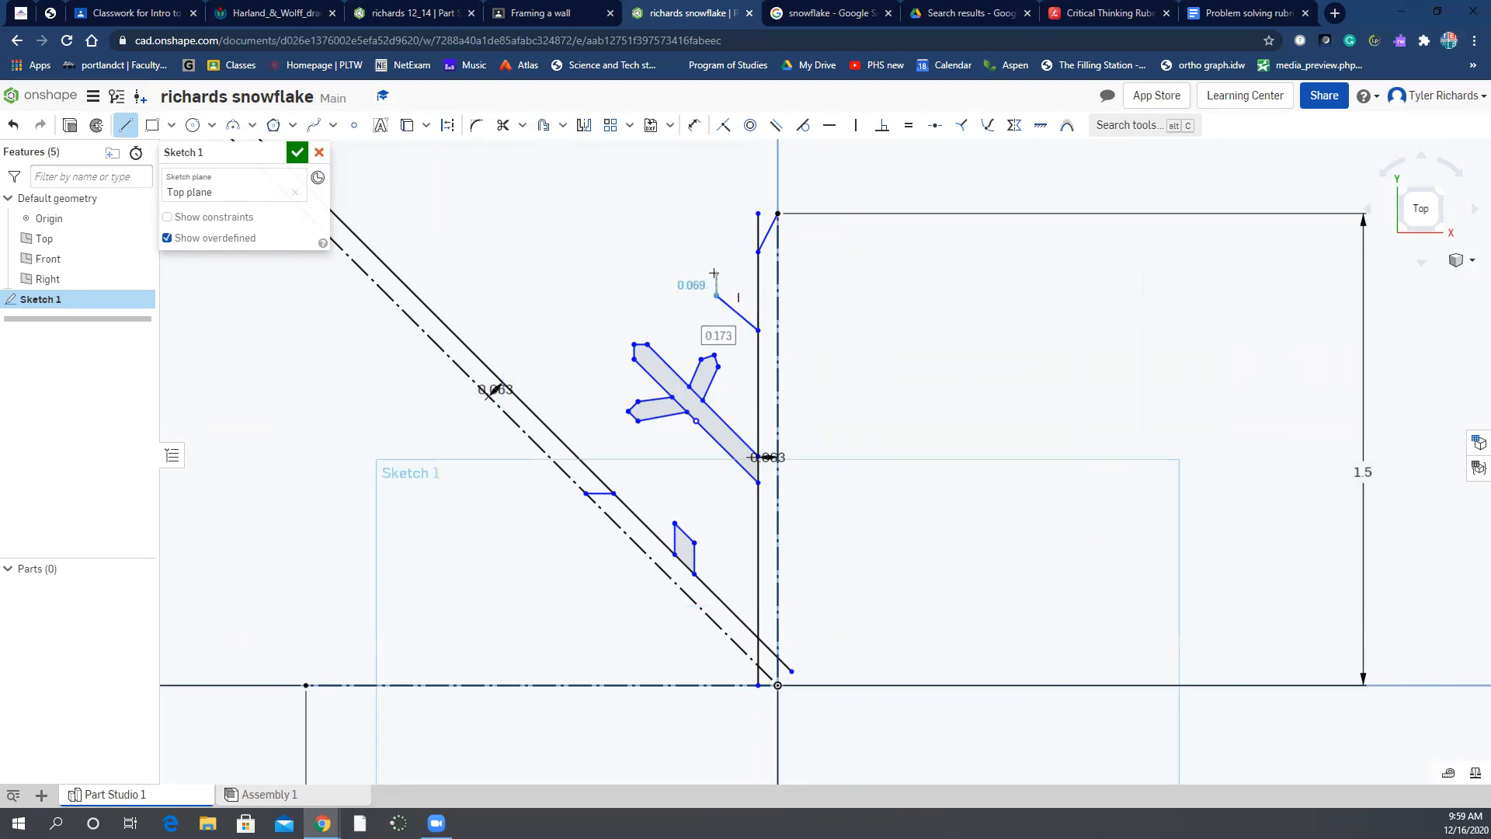
{"action": "left_click", "coordinate": [716, 275]}
{"action": "left_click", "coordinate": [733, 277]}
{"action": "left_click", "coordinate": [758, 295]}
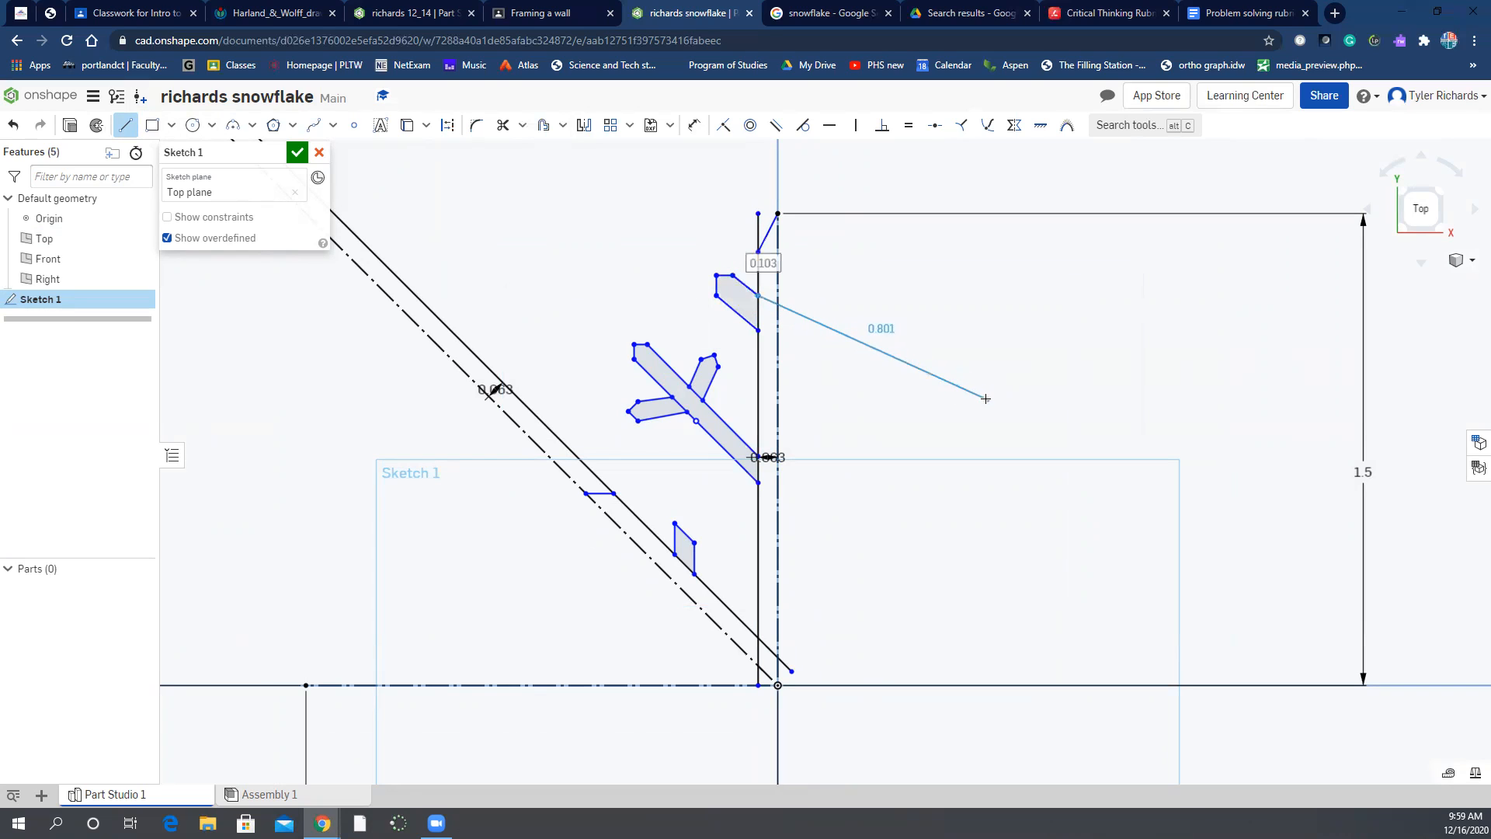
{"action": "key", "text": "Escape"}
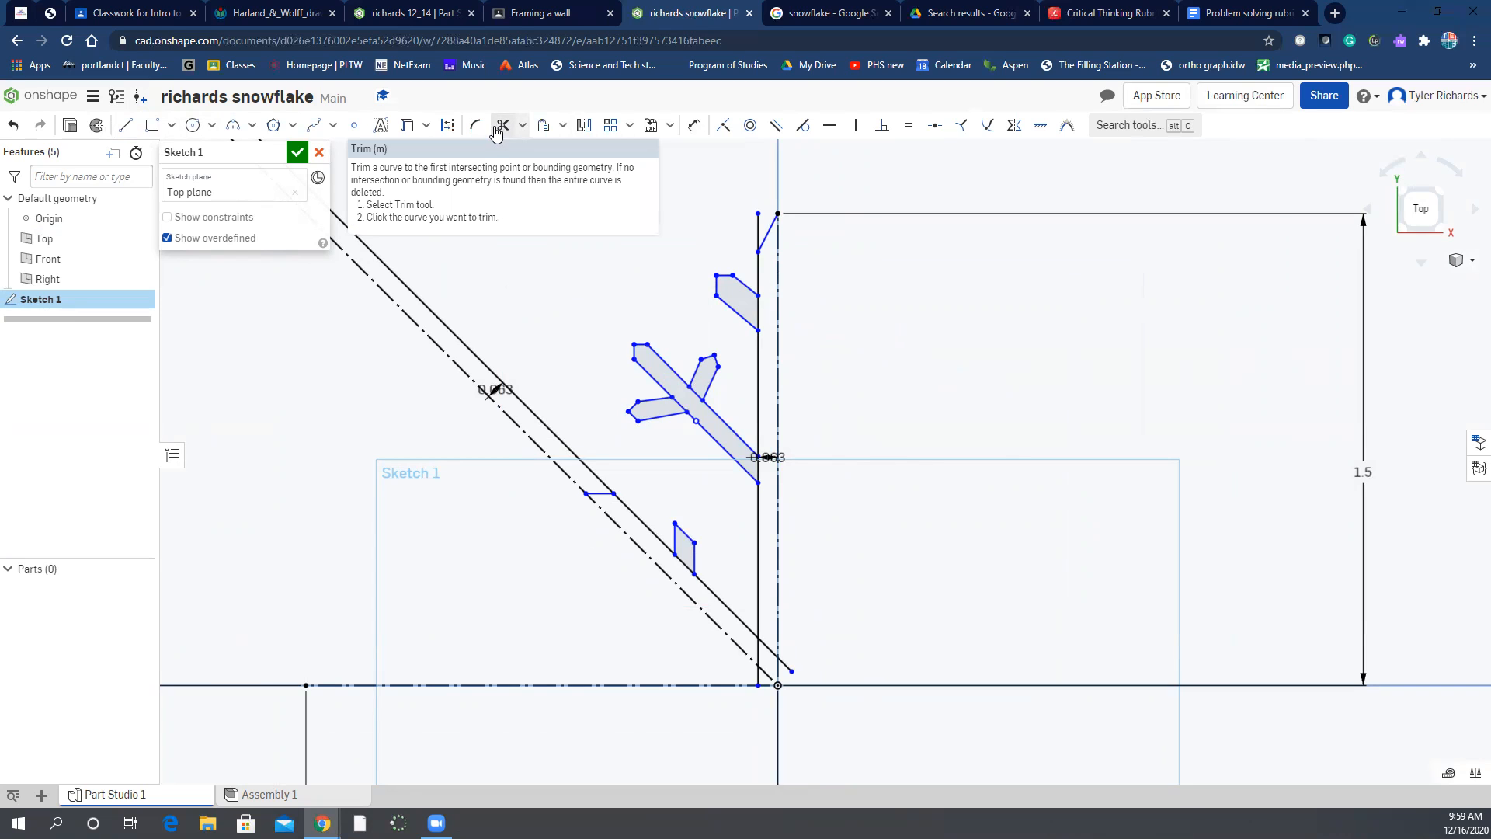
Trim the diagonal offset line beyond the short horizontal line and across the small tab's base
{"action": "left_click", "coordinate": [503, 127]}
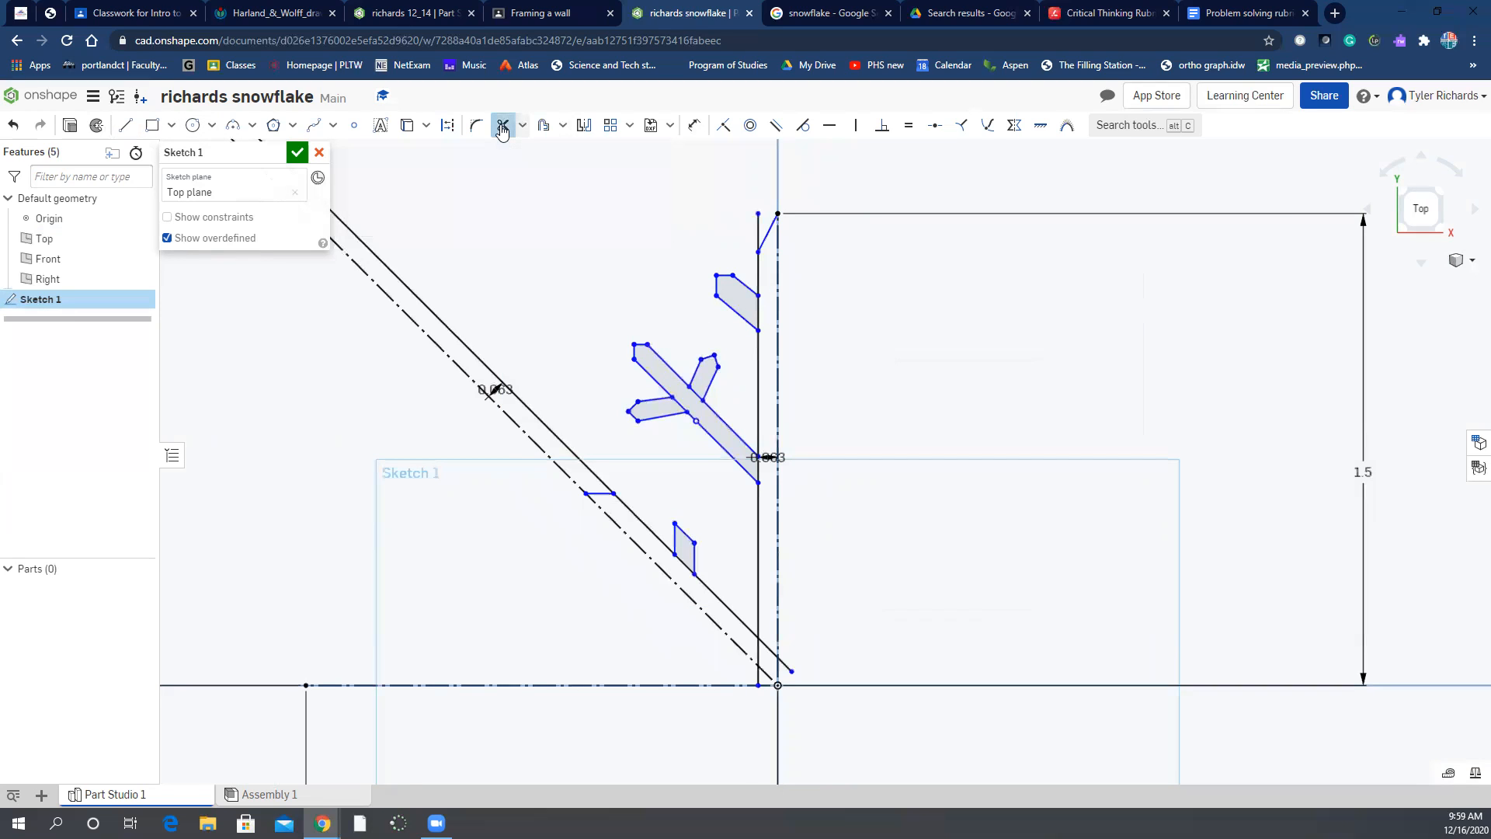
{"action": "left_click", "coordinate": [550, 428]}
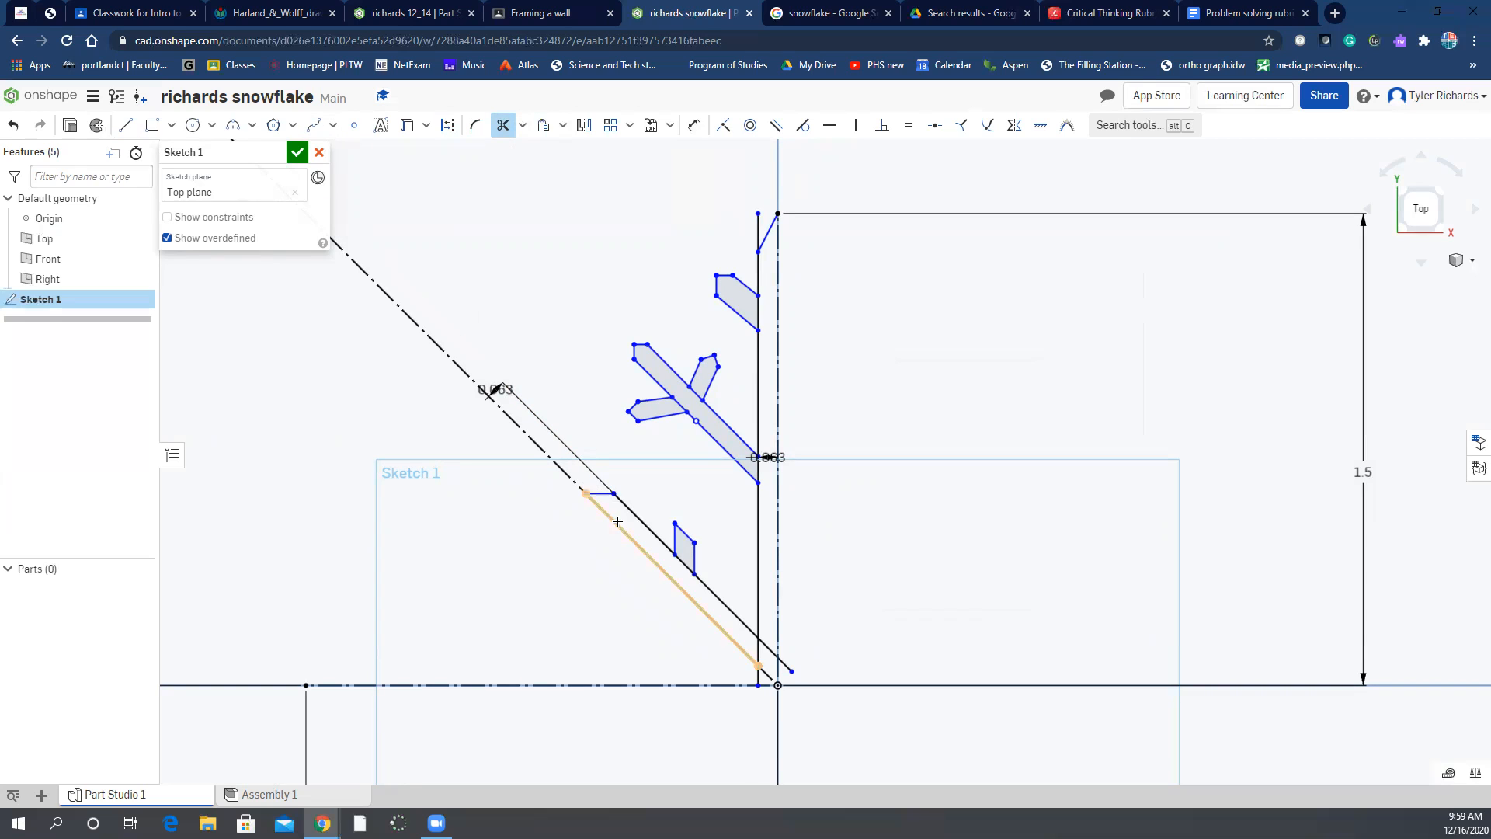
{"action": "left_click", "coordinate": [682, 566]}
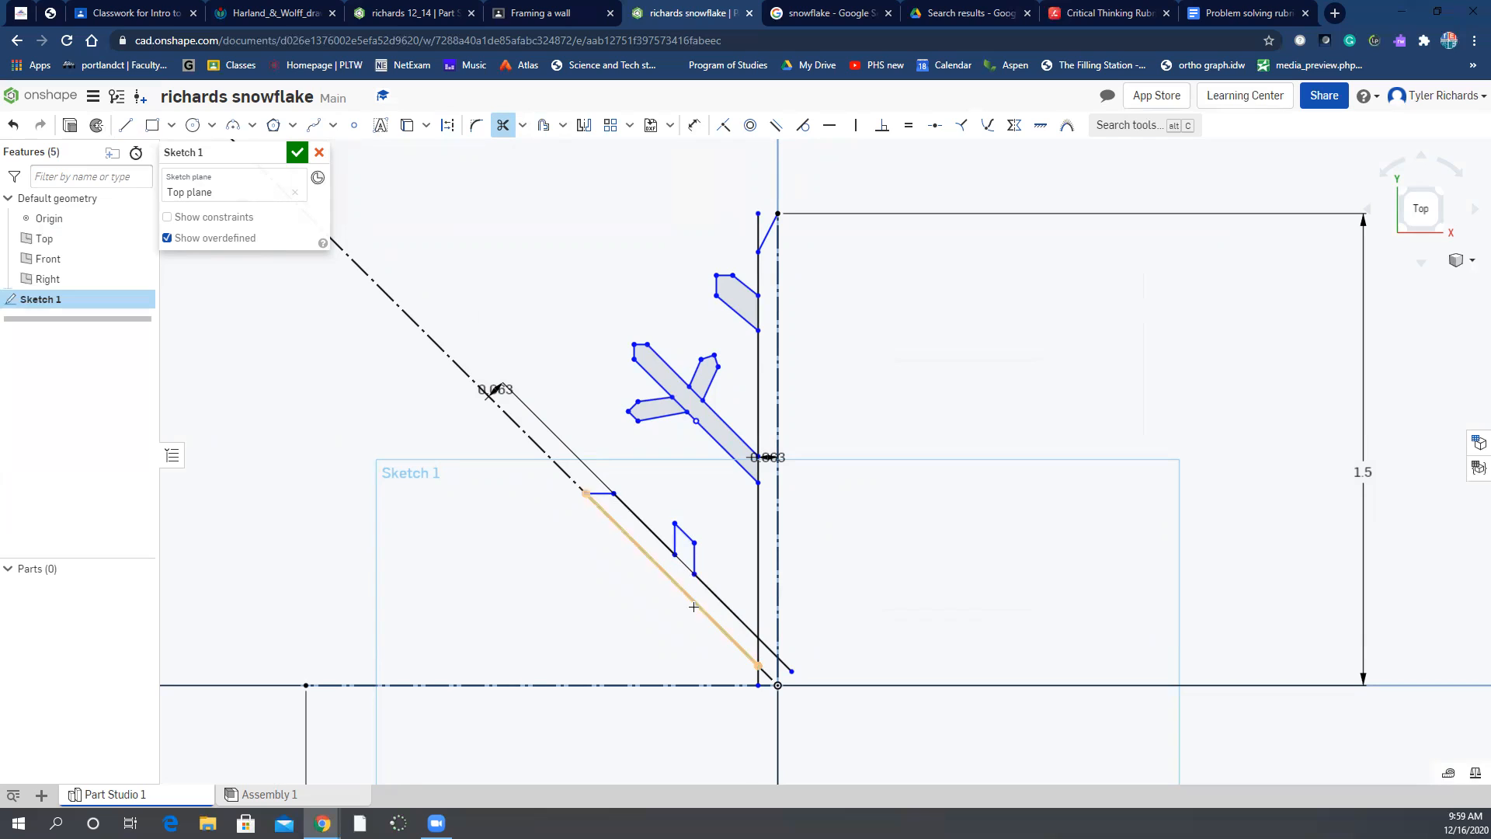
Trim the main branch's edges across the bases of its two twigs, undoing the mistaken trim of the upper twig's side
{"action": "left_click", "coordinate": [702, 395]}
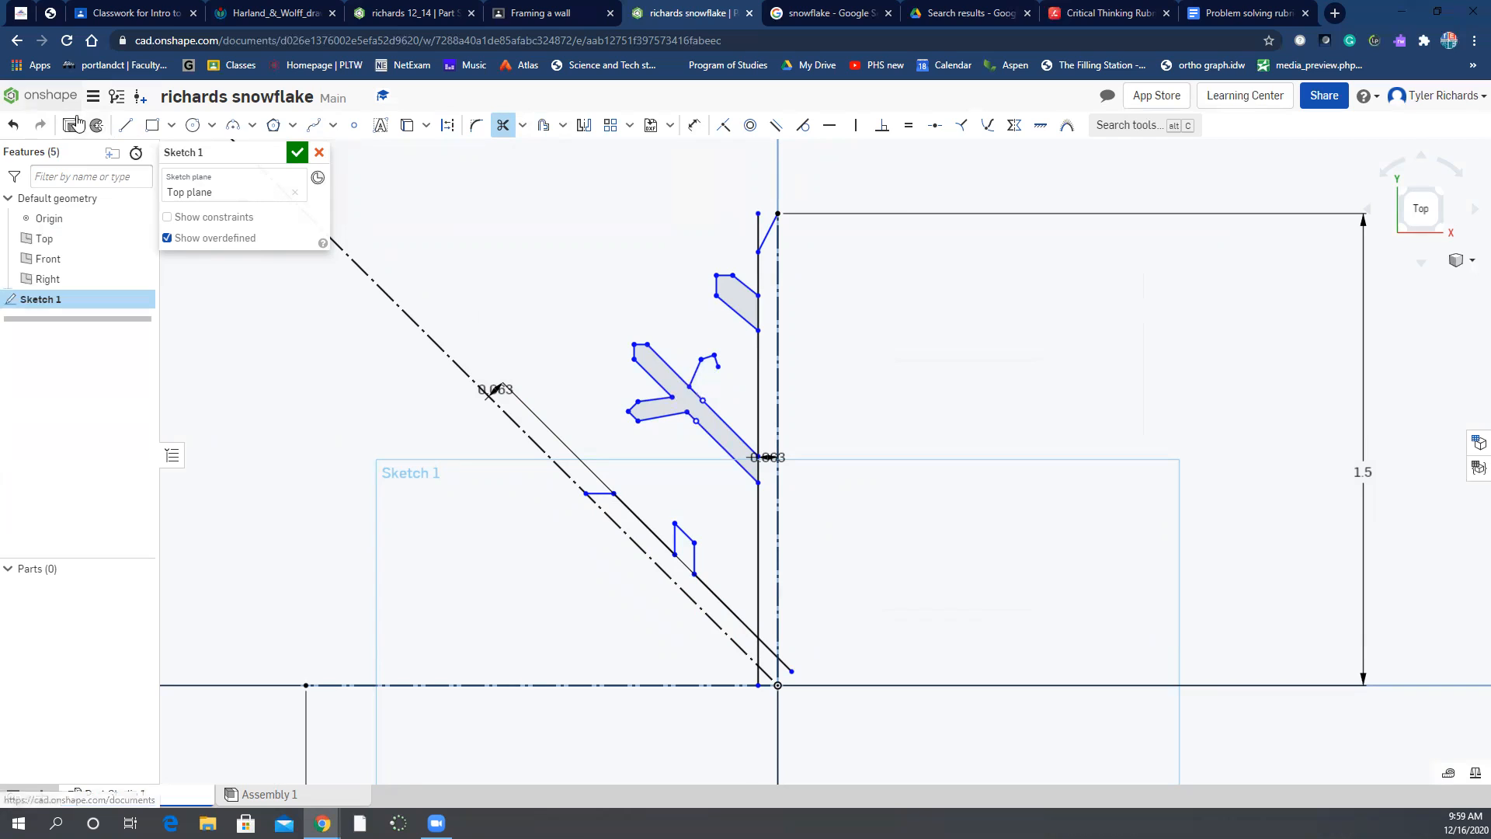
{"action": "left_click", "coordinate": [12, 127]}
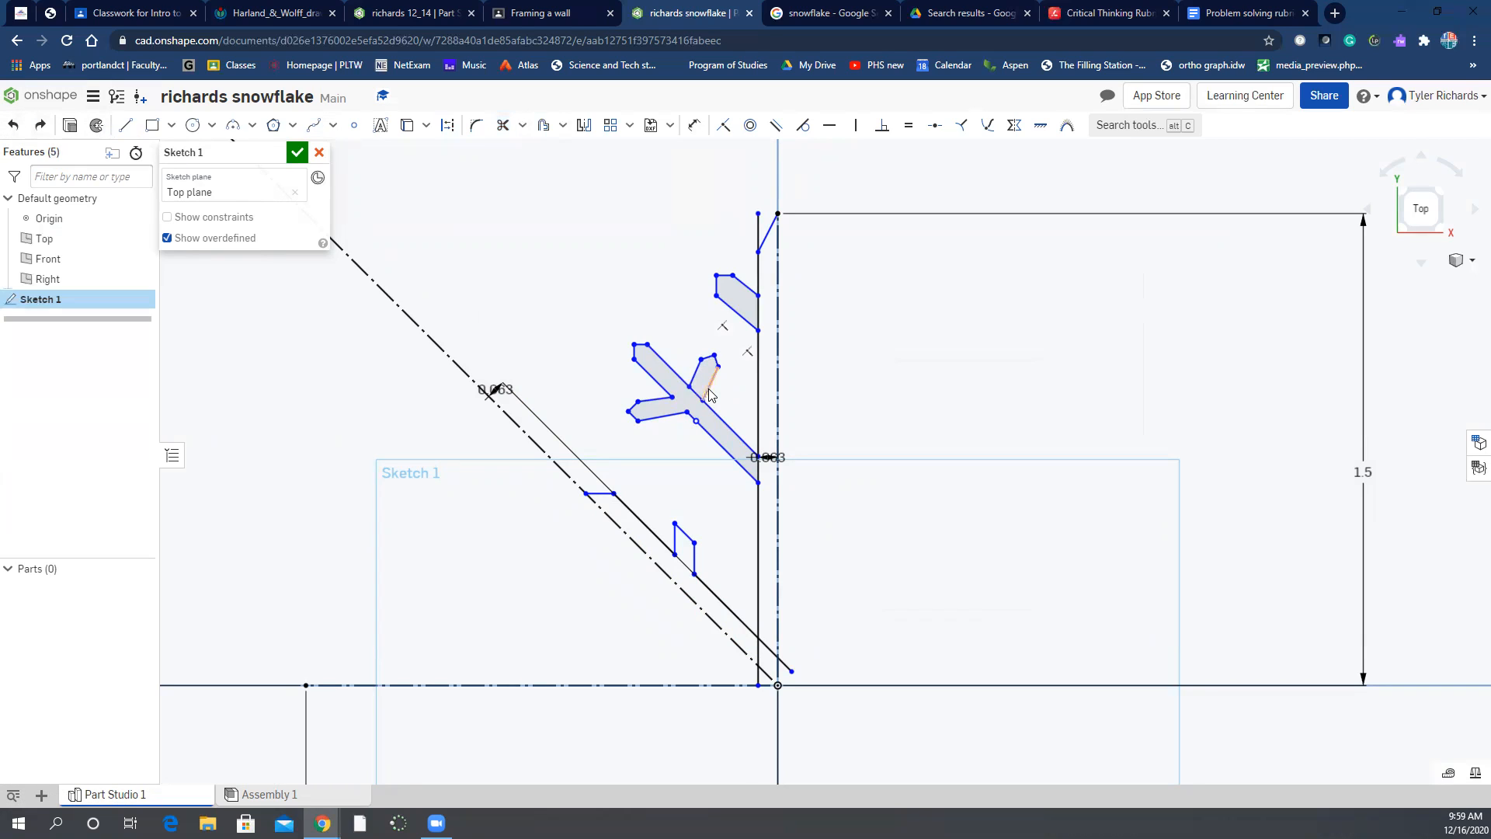
{"action": "left_click", "coordinate": [511, 128]}
{"action": "scroll", "coordinate": [692, 394], "scroll_direction": "up", "scroll_amount": 3}
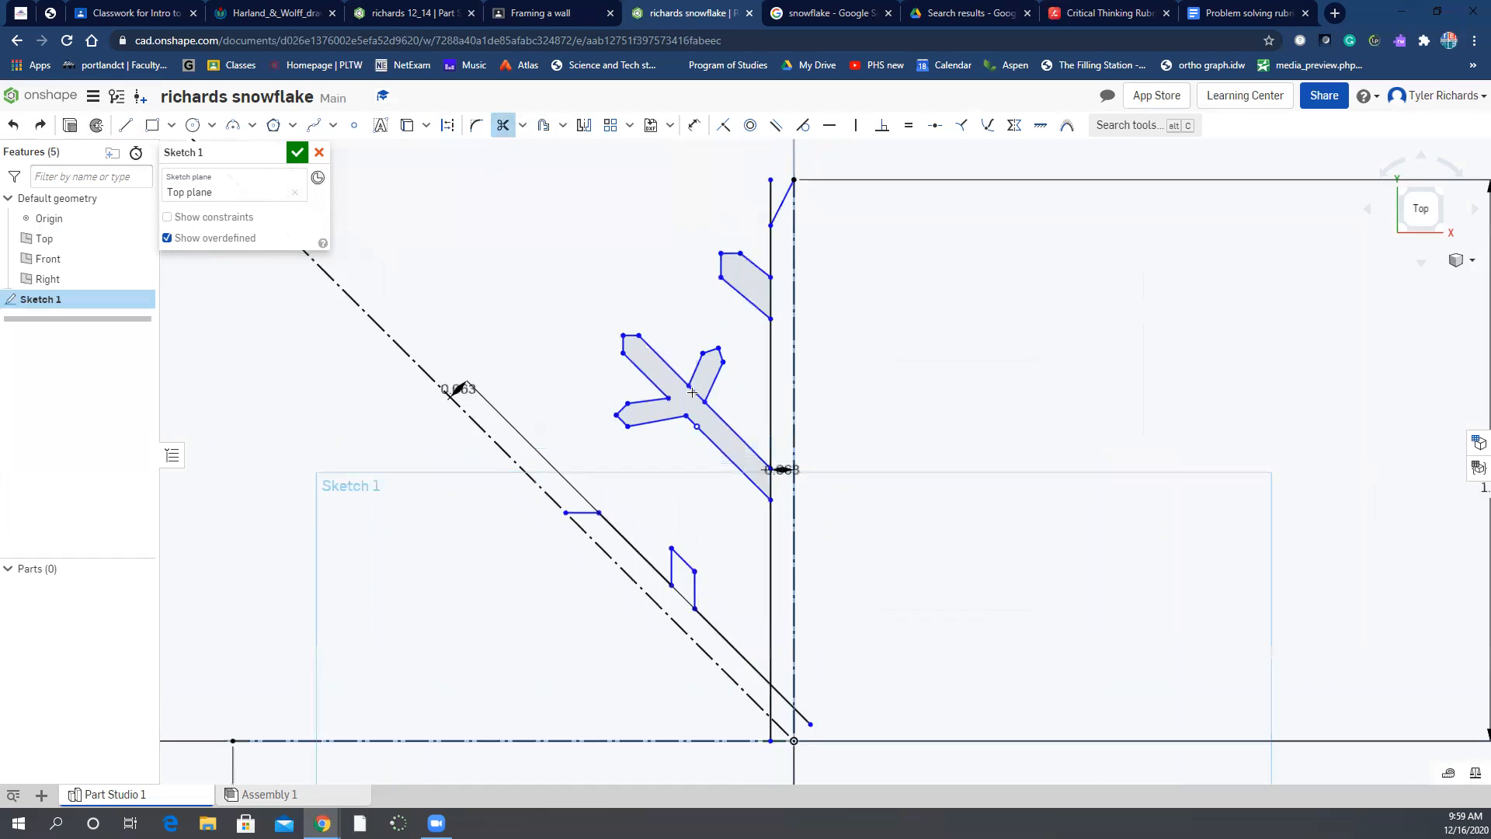
{"action": "left_click", "coordinate": [693, 392]}
Trim the vertical offset line above the slanted tip line and across the base of the short upper branch
{"action": "scroll", "coordinate": [745, 466], "scroll_direction": "down", "scroll_amount": 3}
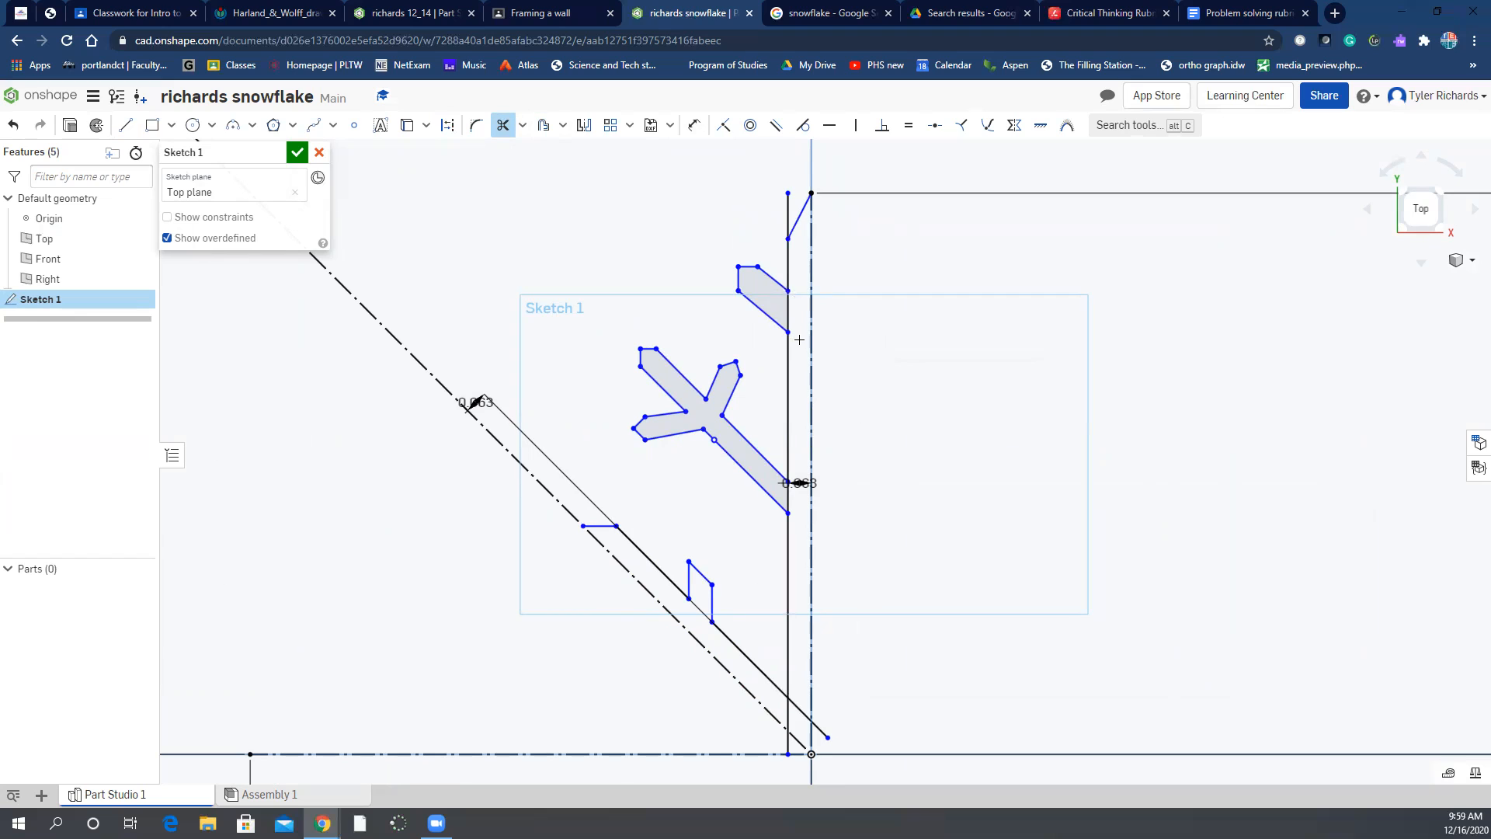
{"action": "left_click", "coordinate": [789, 219]}
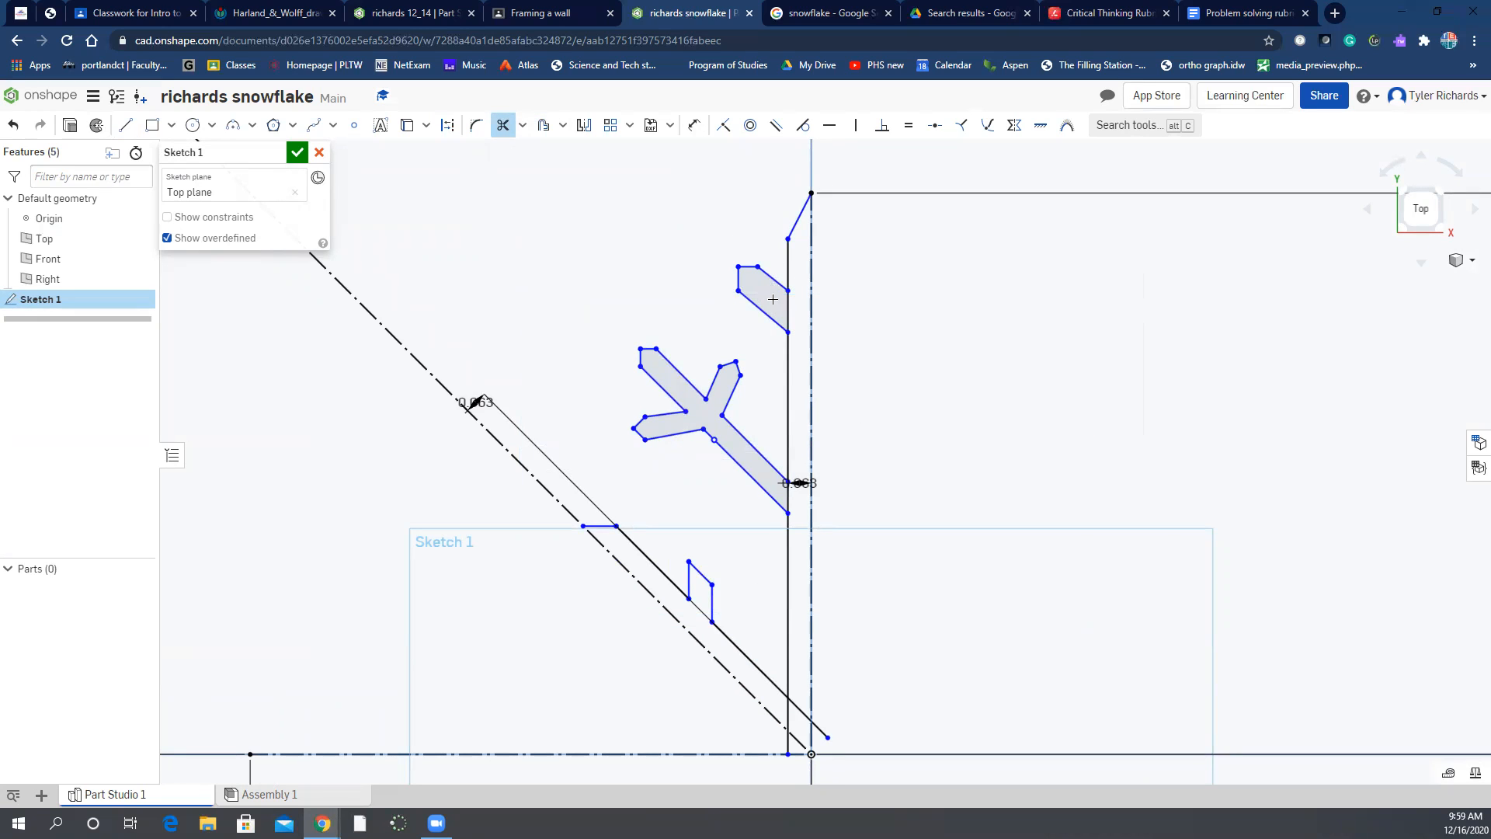
{"action": "scroll", "coordinate": [773, 299], "scroll_direction": "up", "scroll_amount": 5}
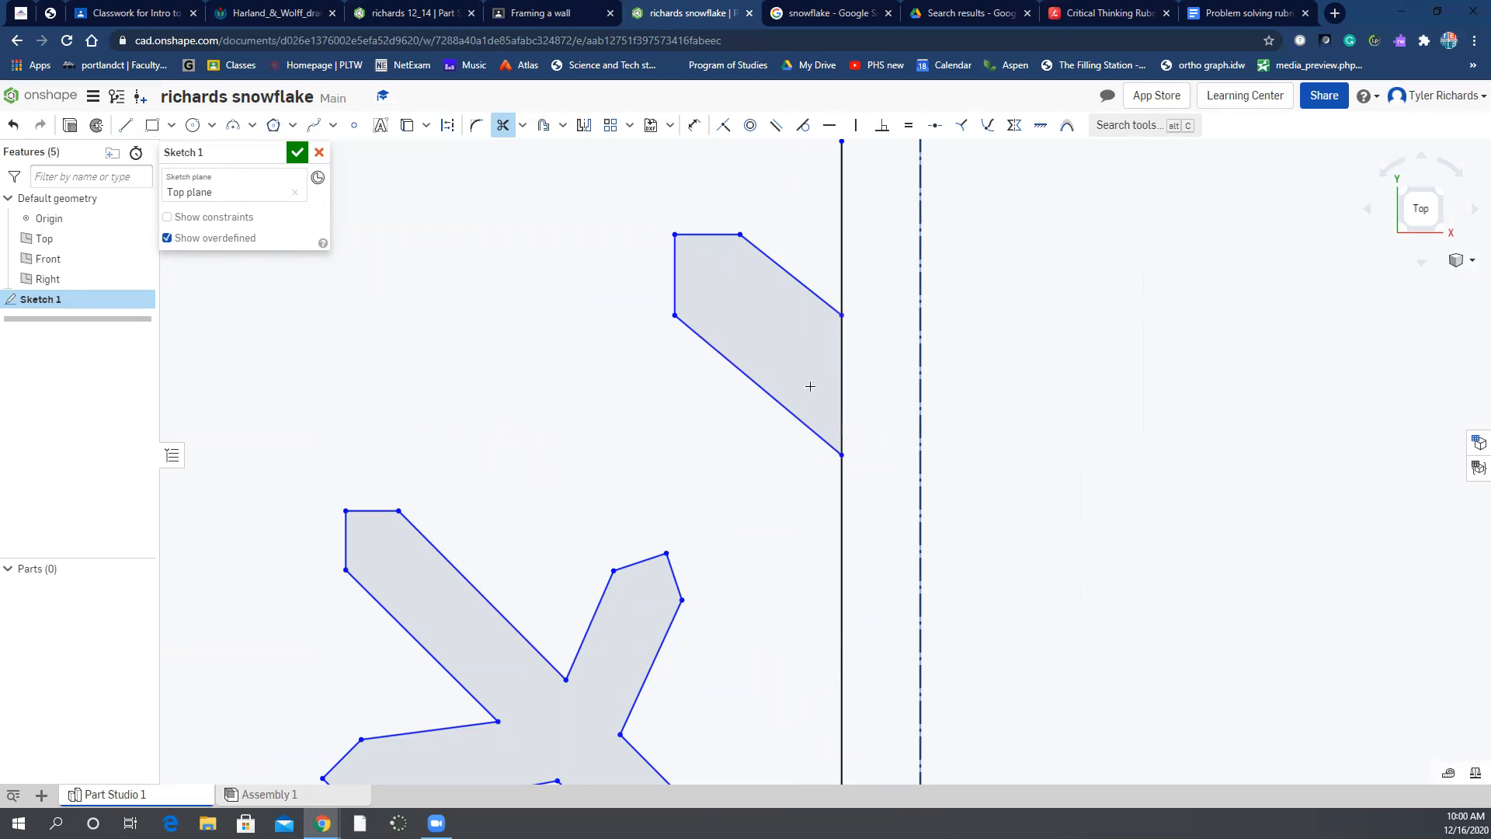
{"action": "left_click", "coordinate": [840, 378]}
Trim the vertical offset line across the base of the main branch
{"action": "scroll", "coordinate": [840, 378], "scroll_direction": "up", "scroll_amount": 4}
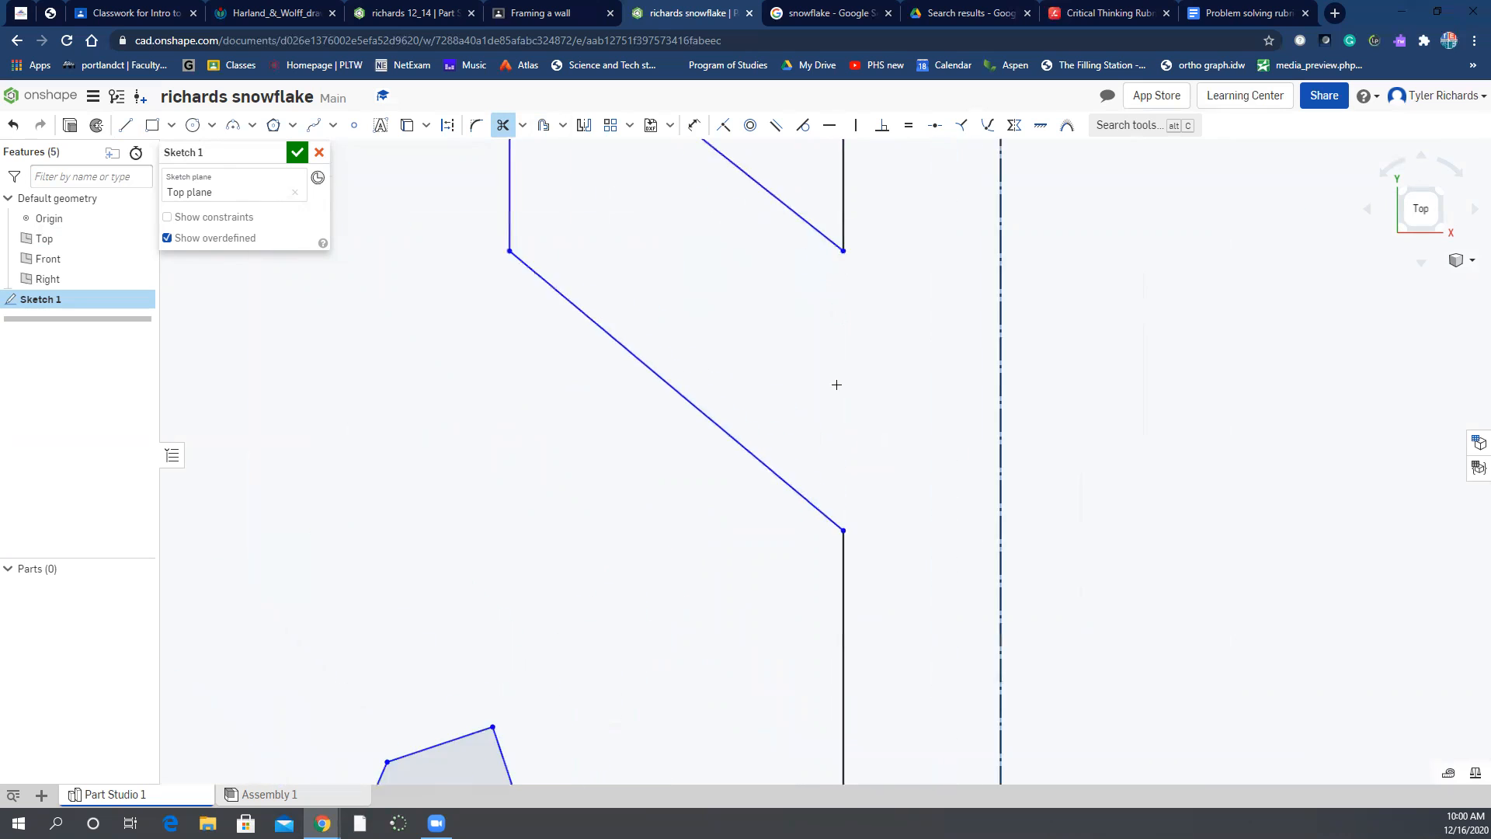
{"action": "scroll", "coordinate": [837, 383], "scroll_direction": "down", "scroll_amount": 7}
{"action": "scroll", "coordinate": [842, 403], "scroll_direction": "down", "scroll_amount": 2}
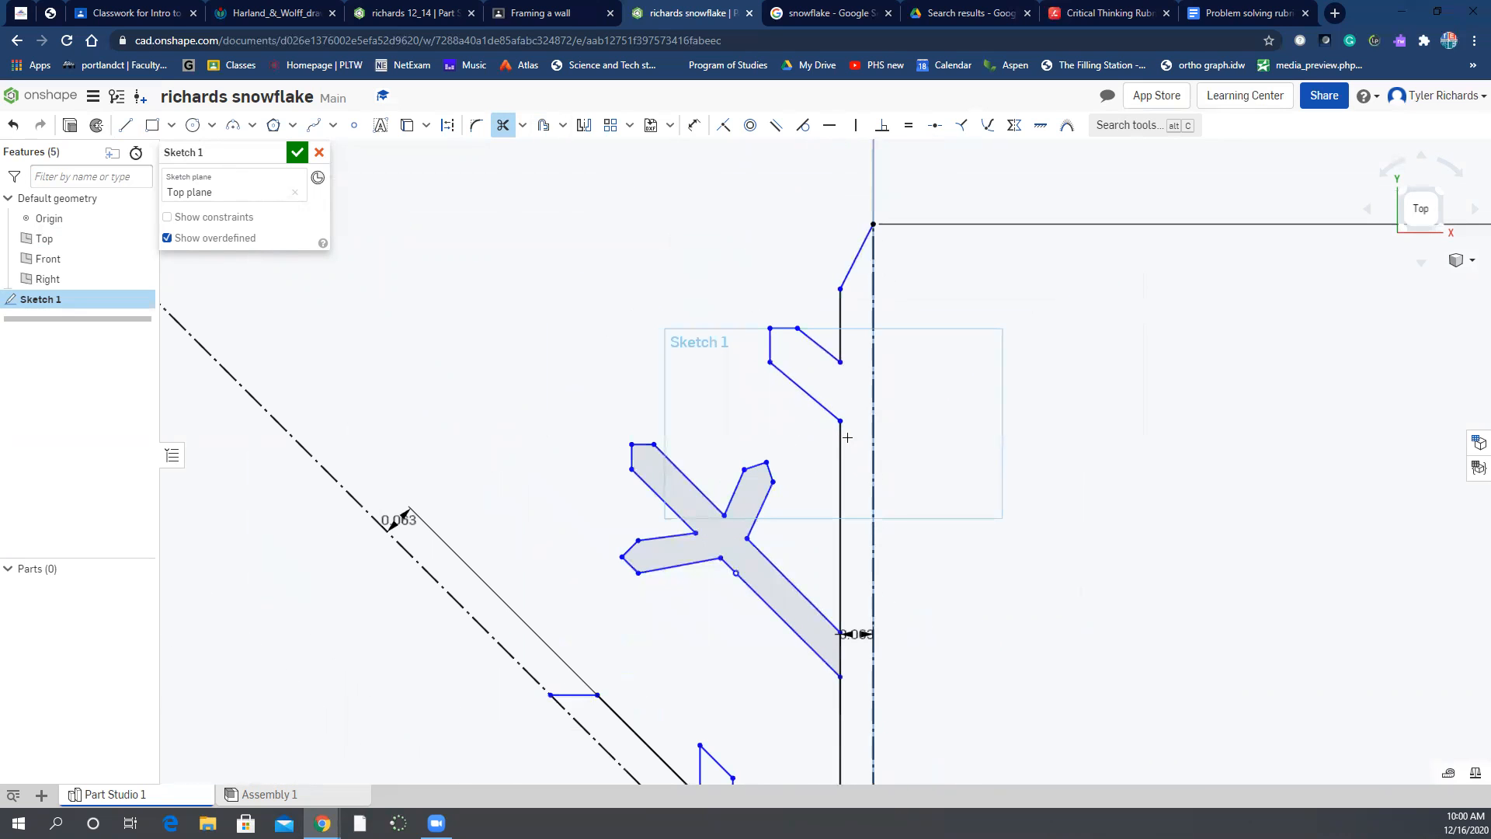
{"action": "scroll", "coordinate": [846, 551], "scroll_direction": "down", "scroll_amount": 3}
{"action": "scroll", "coordinate": [793, 766], "scroll_direction": "up", "scroll_amount": 5}
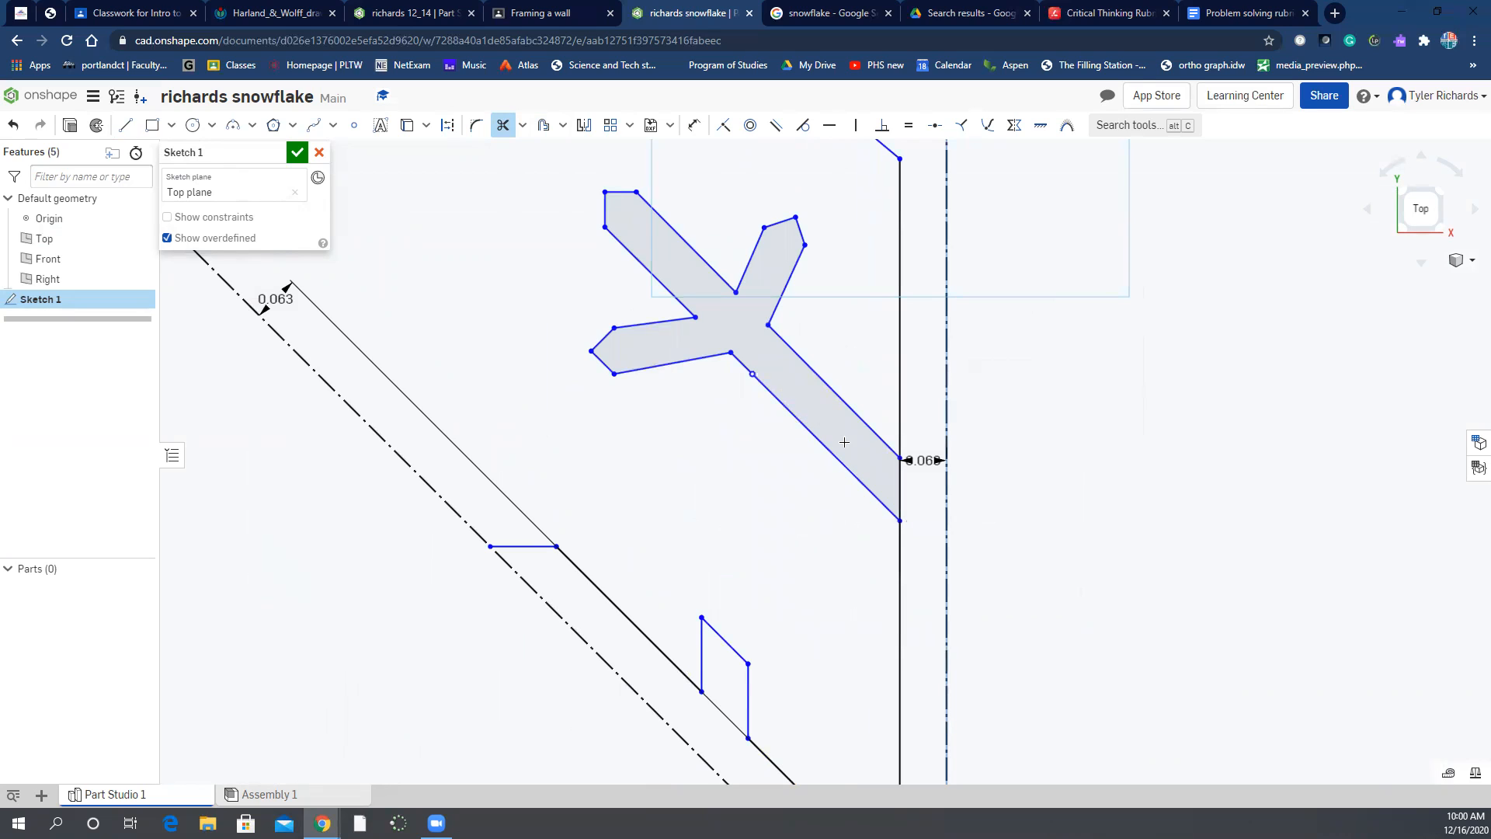
{"action": "left_click", "coordinate": [901, 494]}
{"action": "scroll", "coordinate": [917, 519], "scroll_direction": "down", "scroll_amount": 5}
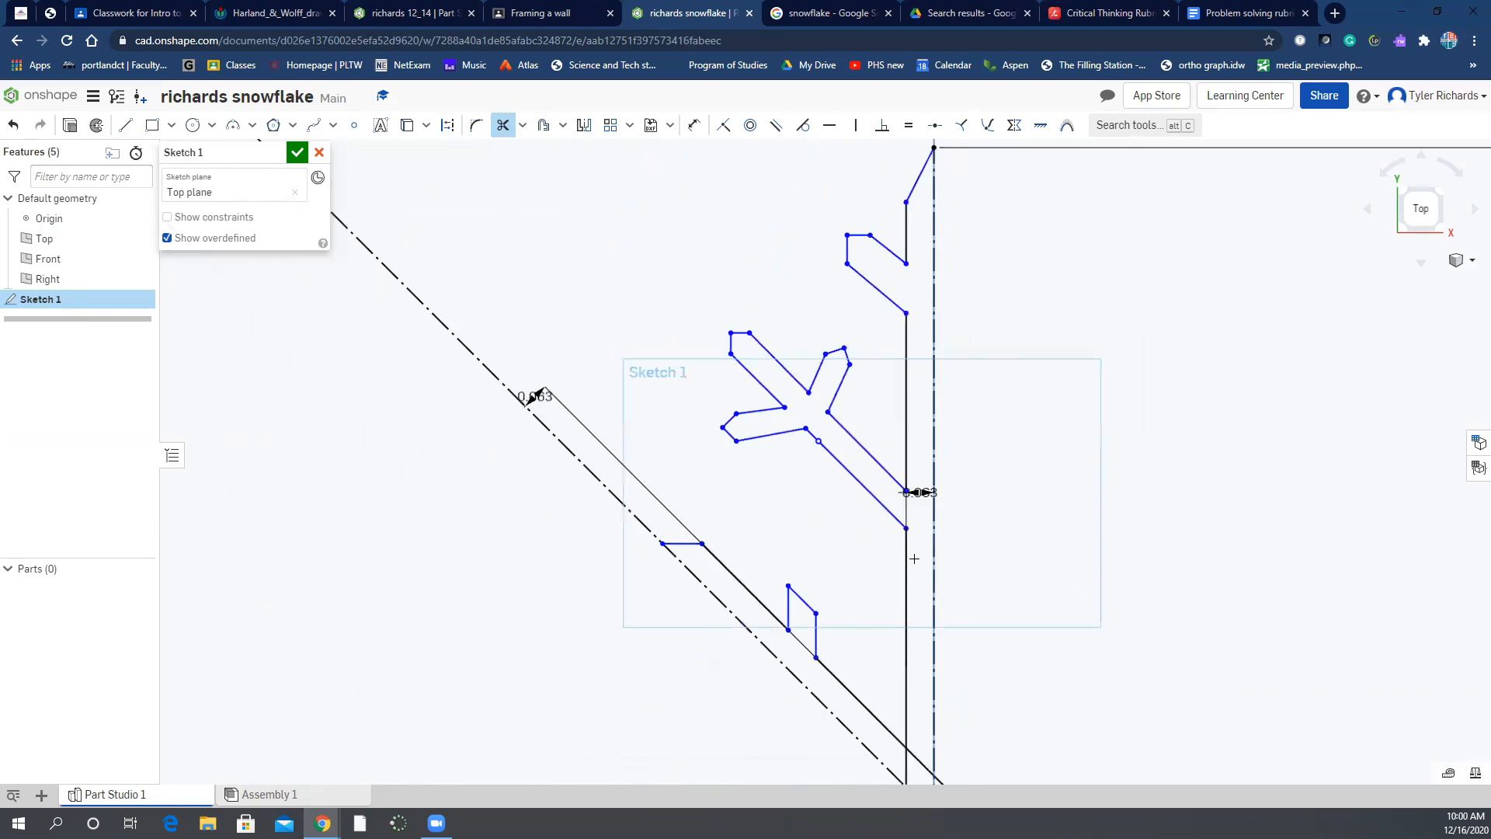
Trim the diagonal and vertical offset lines beyond their intersection near the origin
{"action": "scroll", "coordinate": [953, 751], "scroll_direction": "up", "scroll_amount": 6}
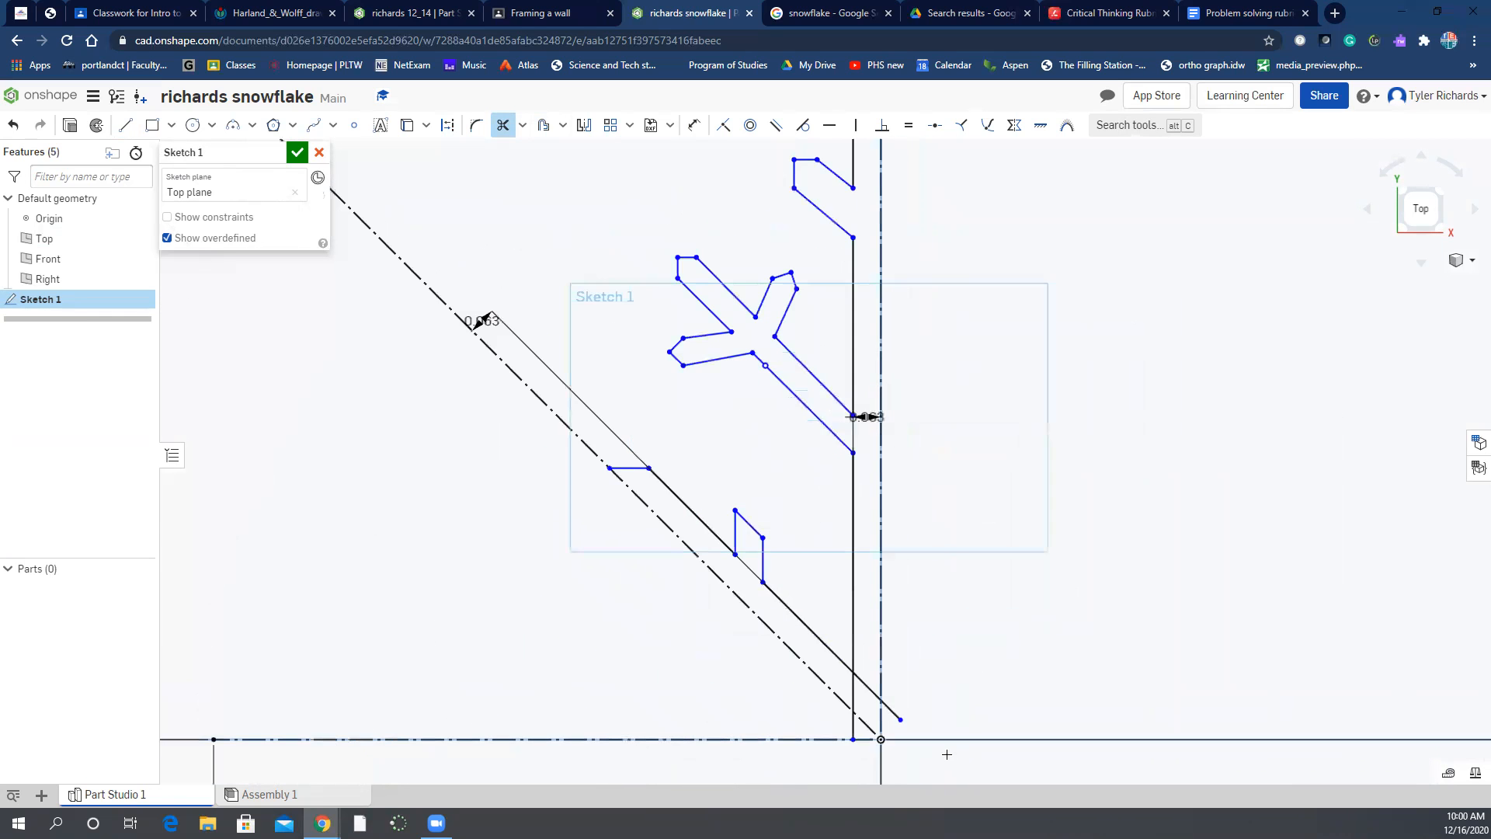
{"action": "left_click", "coordinate": [860, 683]}
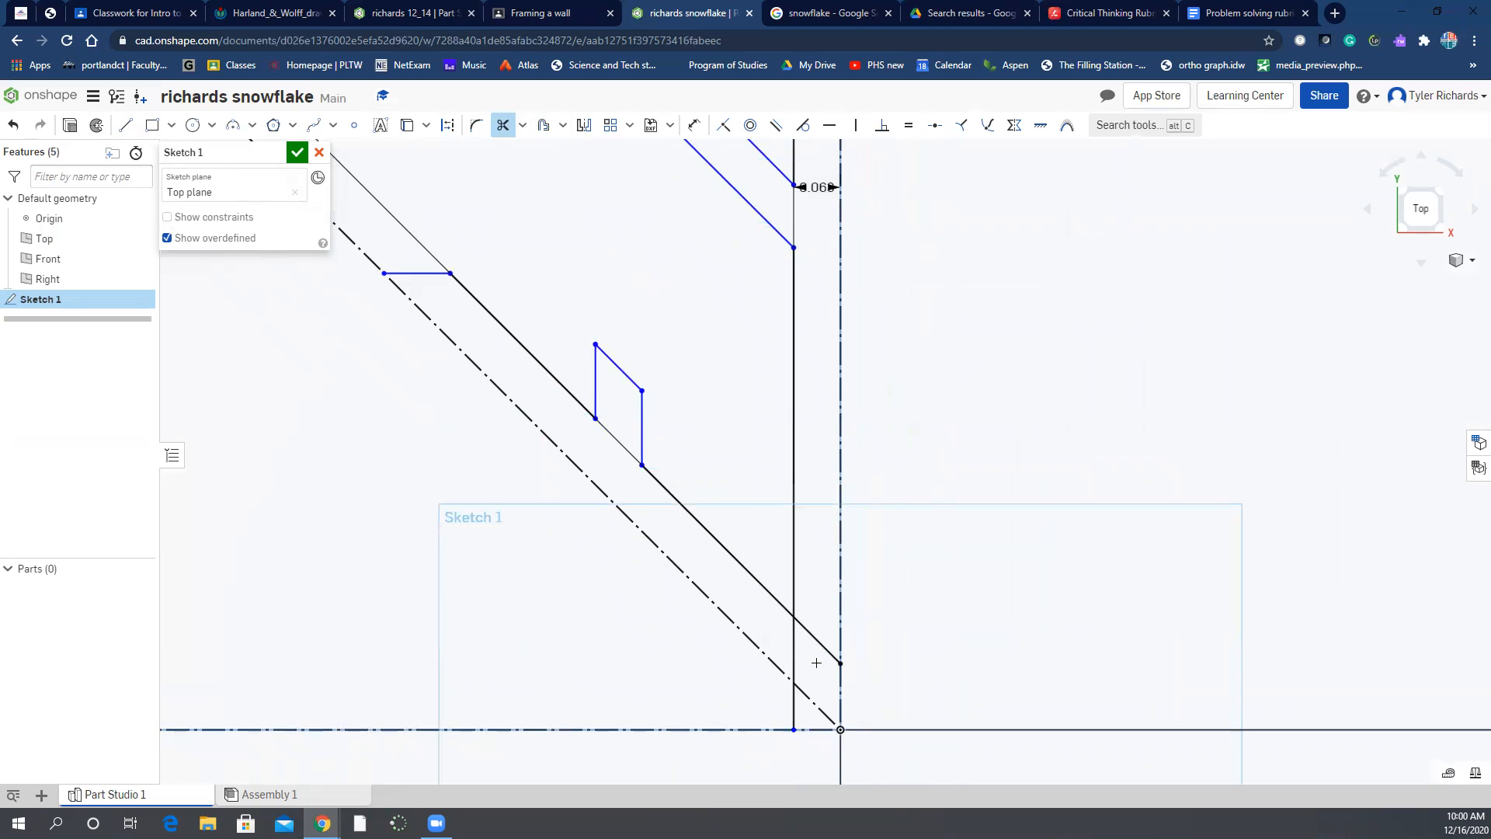
{"action": "left_click", "coordinate": [816, 638]}
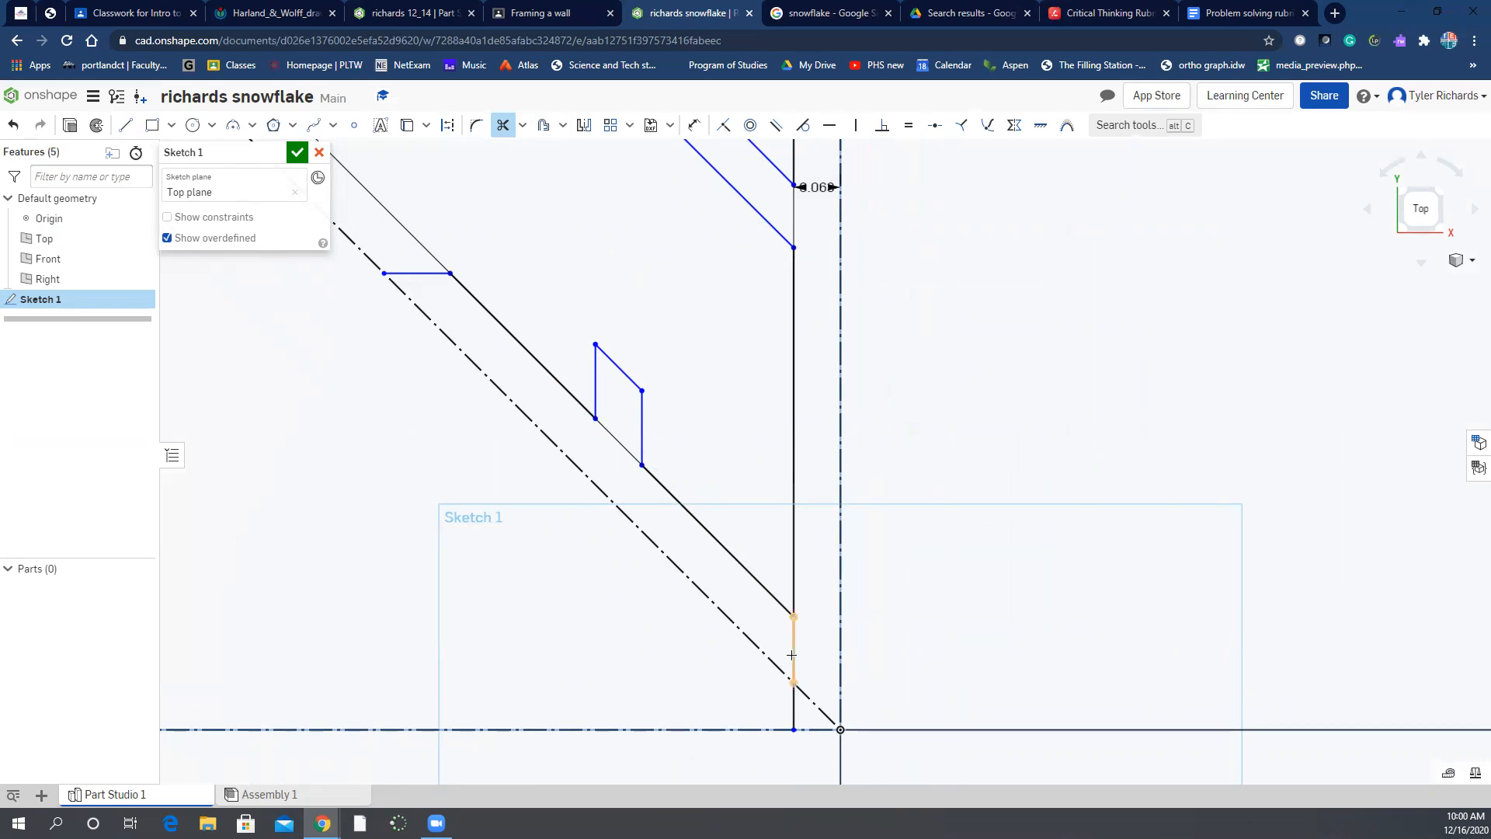
{"action": "left_click", "coordinate": [793, 654]}
{"action": "left_click", "coordinate": [792, 703]}
{"action": "scroll", "coordinate": [780, 692], "scroll_direction": "down", "scroll_amount": 5}
{"action": "scroll", "coordinate": [769, 644], "scroll_direction": "up", "scroll_amount": 3}
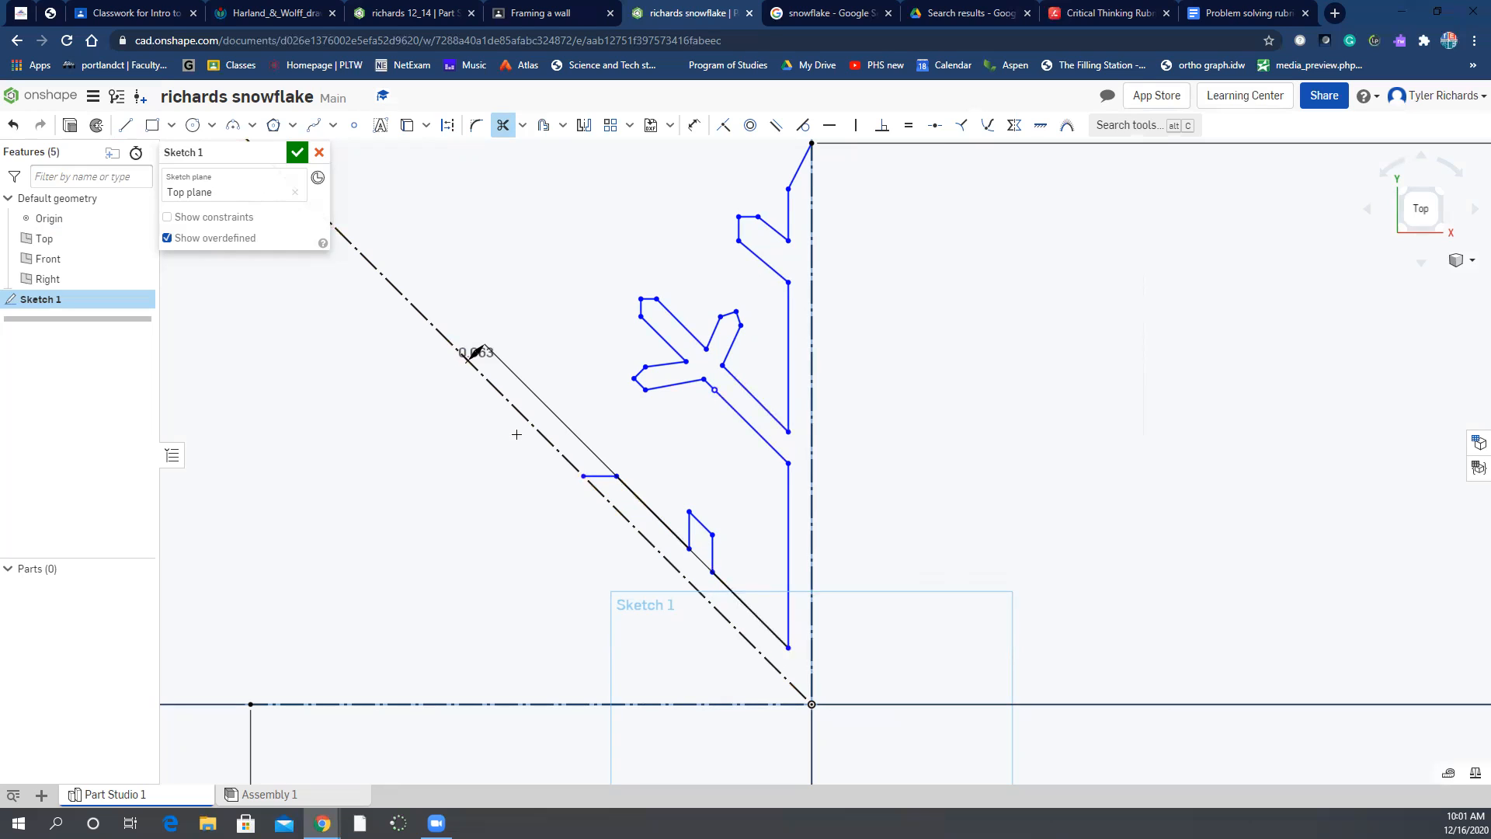
{"action": "left_click", "coordinate": [701, 559]}
{"action": "left_click", "coordinate": [649, 504]}
Mirror the short diagonal arm's tip, edges and small tab, plus the lower vertical edge, about the 45° construction line
{"action": "left_click", "coordinate": [583, 125]}
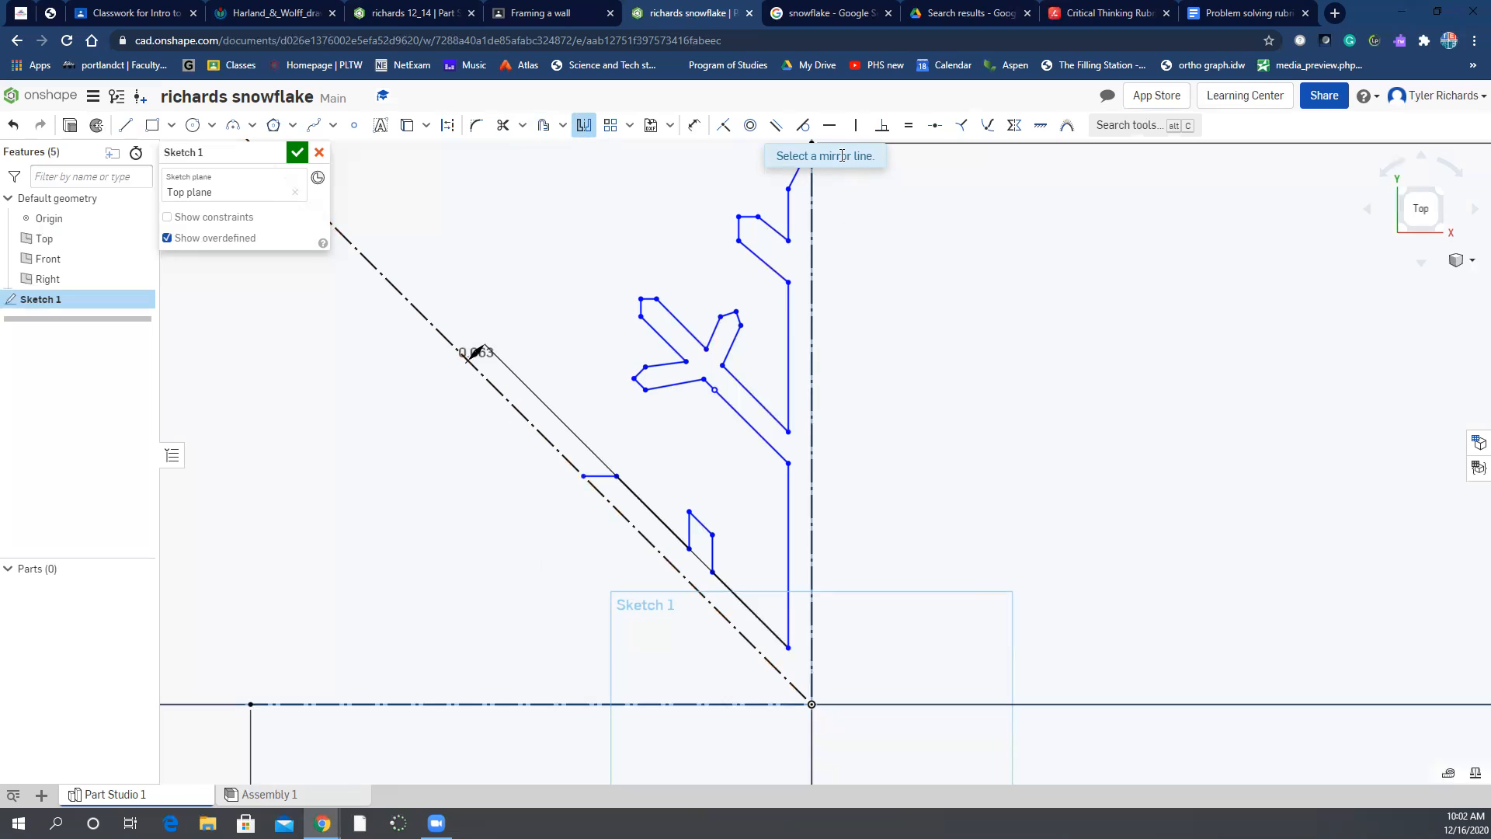
{"action": "left_click", "coordinate": [554, 449]}
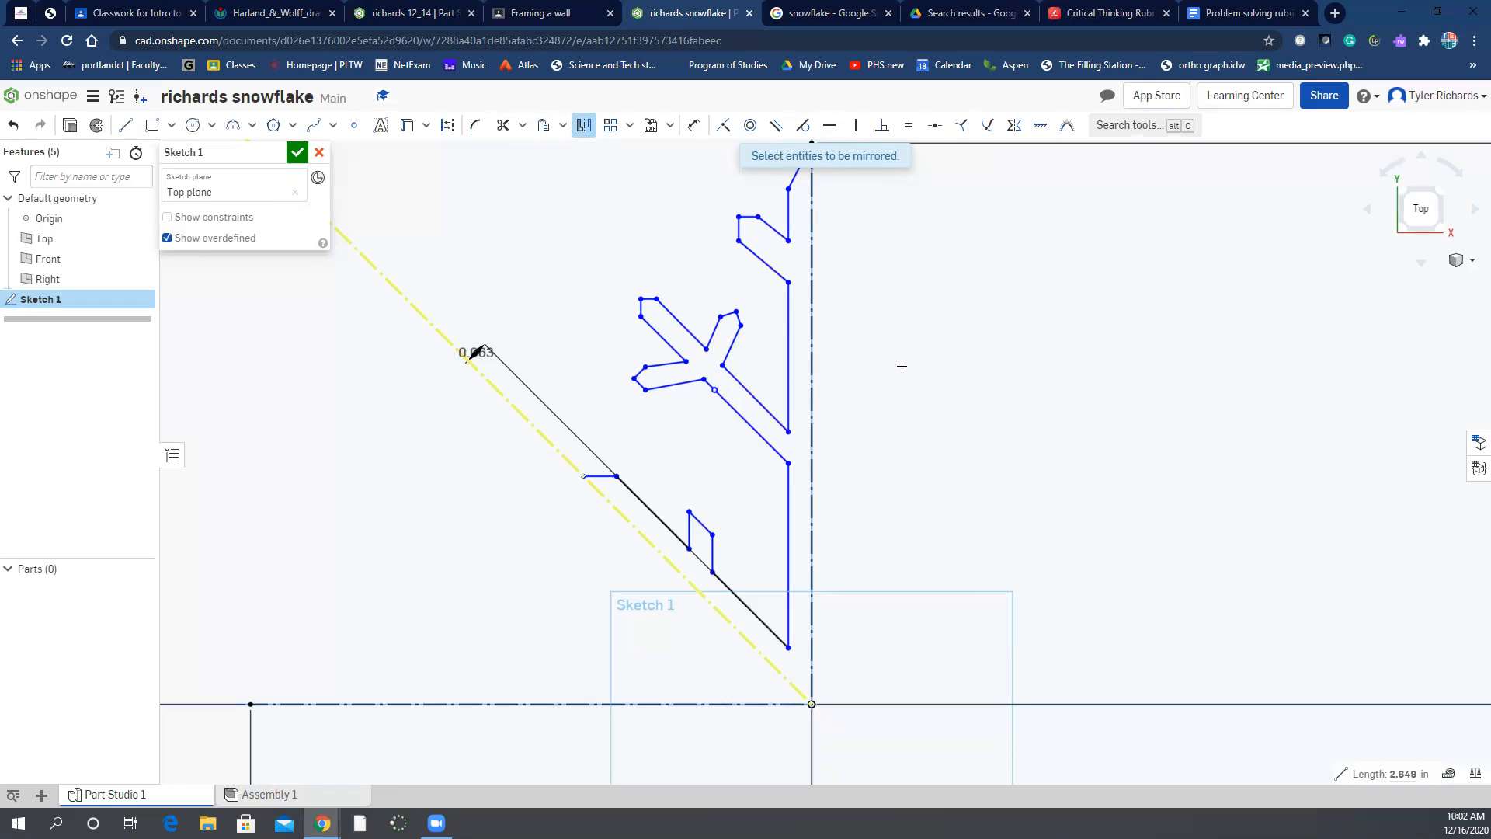
{"action": "left_click", "coordinate": [599, 476]}
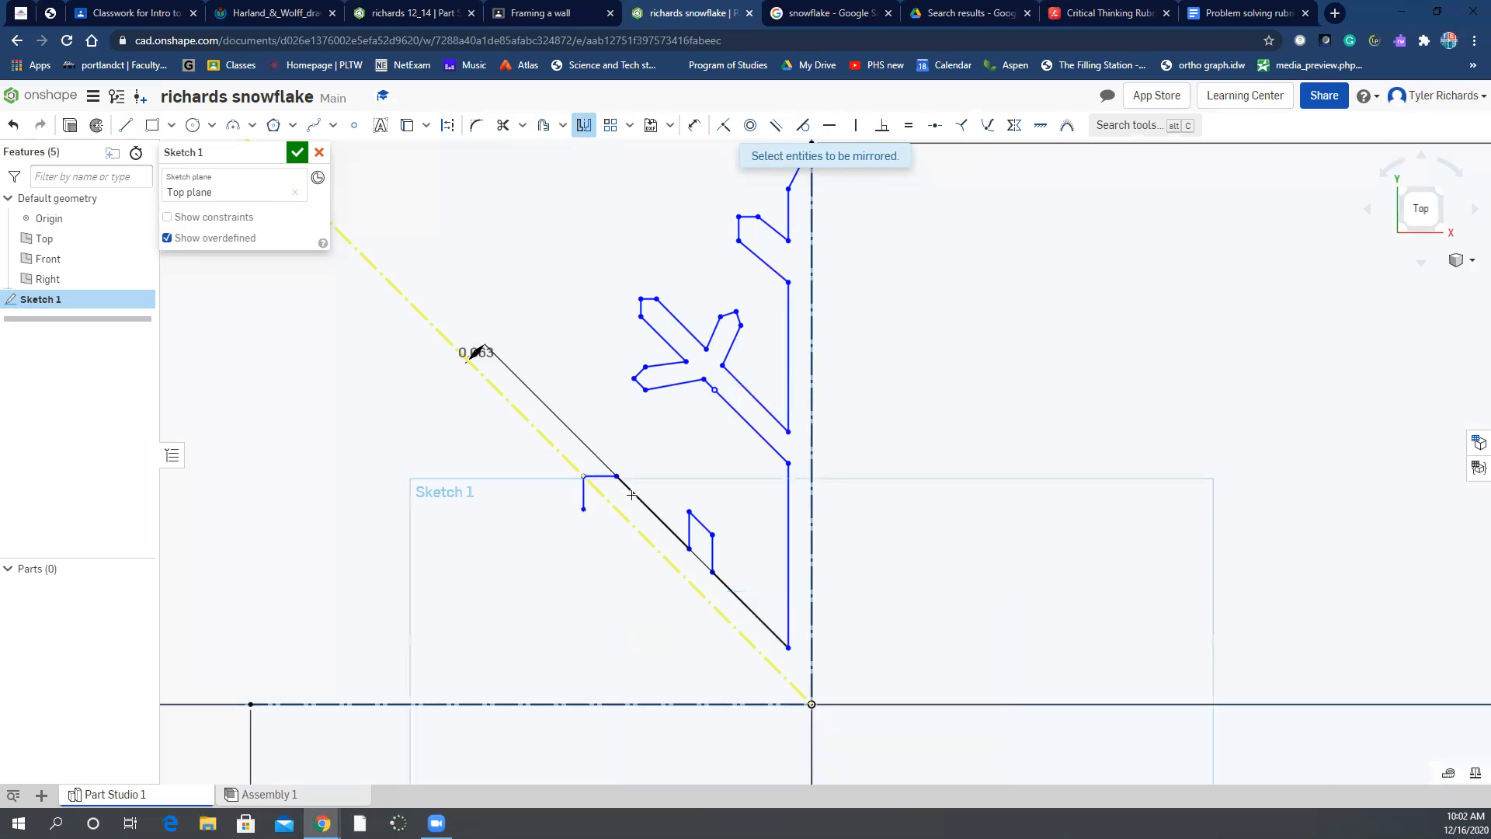
{"action": "left_click", "coordinate": [632, 495]}
{"action": "left_click", "coordinate": [689, 531]}
{"action": "left_click", "coordinate": [702, 521]}
{"action": "left_click", "coordinate": [712, 554]}
{"action": "left_click", "coordinate": [742, 595]}
{"action": "left_click", "coordinate": [788, 564]}
Mirror the main branch with its twigs and the vertical edge above it about the 45° construction line
{"action": "left_click", "coordinate": [738, 414]}
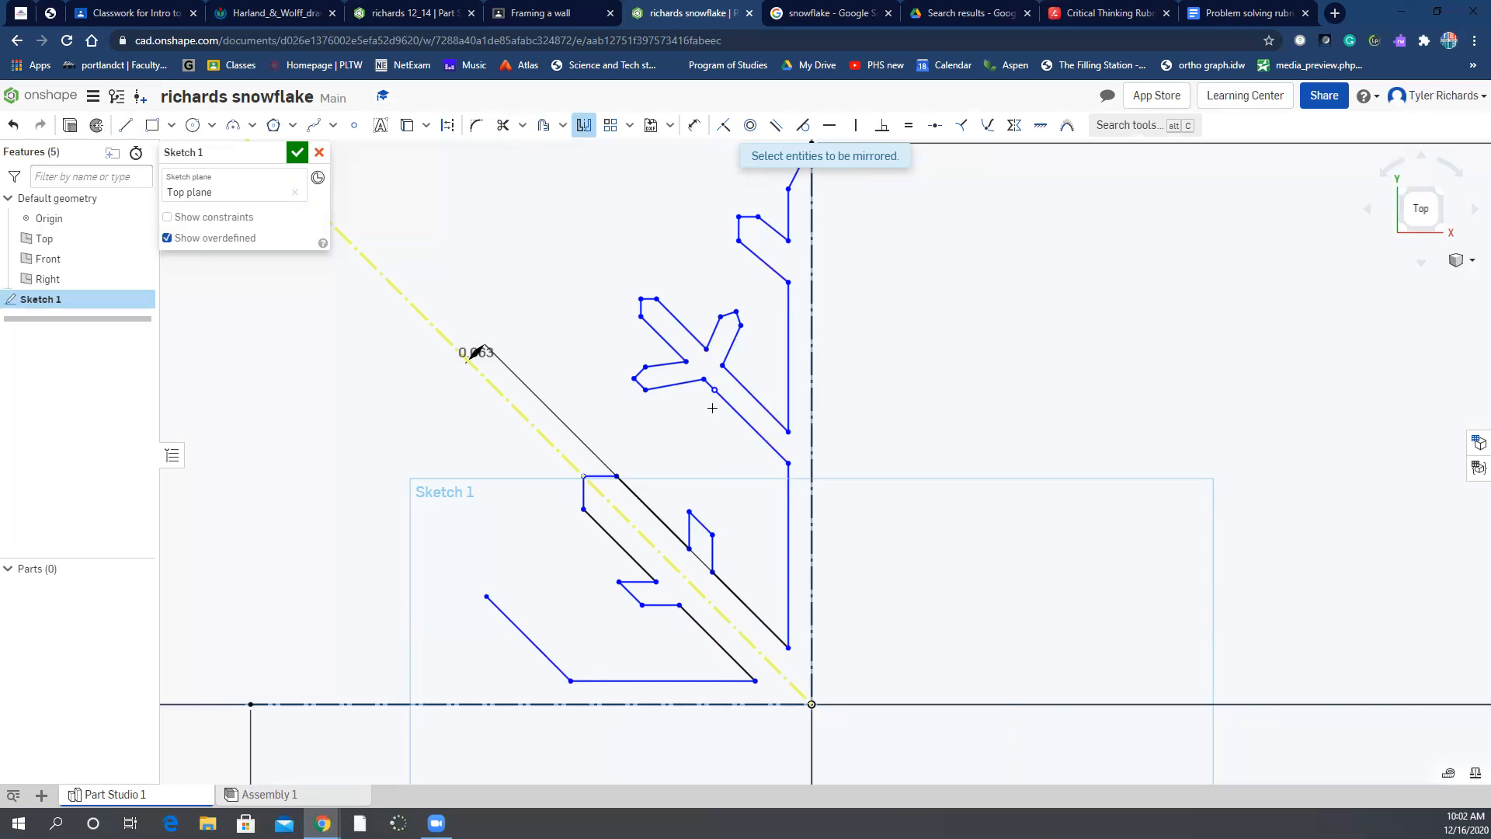
{"action": "left_click", "coordinate": [668, 384]}
{"action": "scroll", "coordinate": [640, 389], "scroll_direction": "down", "scroll_amount": 3}
{"action": "scroll", "coordinate": [640, 382], "scroll_direction": "up", "scroll_amount": 4}
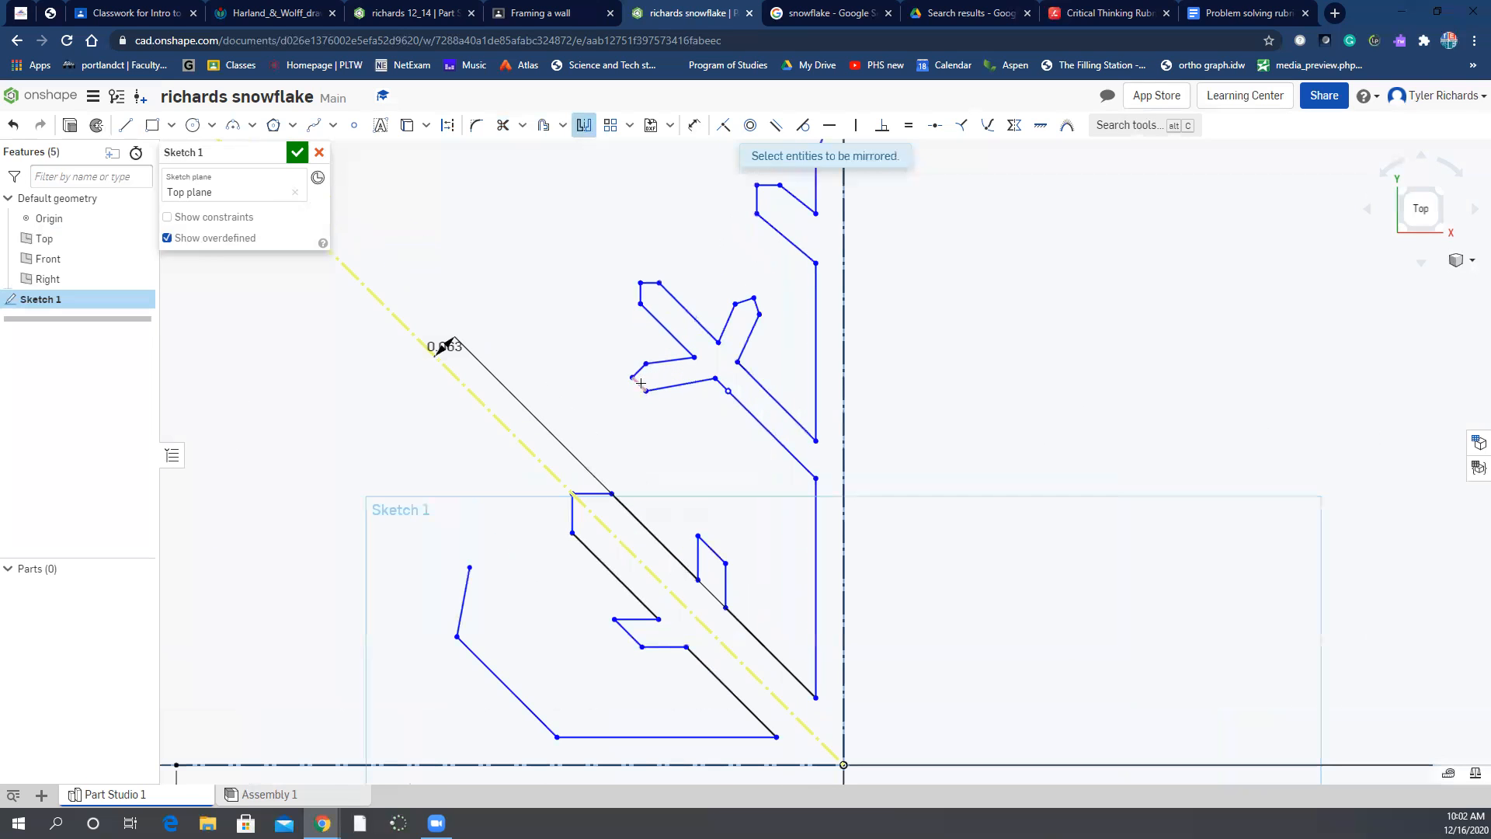
{"action": "left_click", "coordinate": [637, 372]}
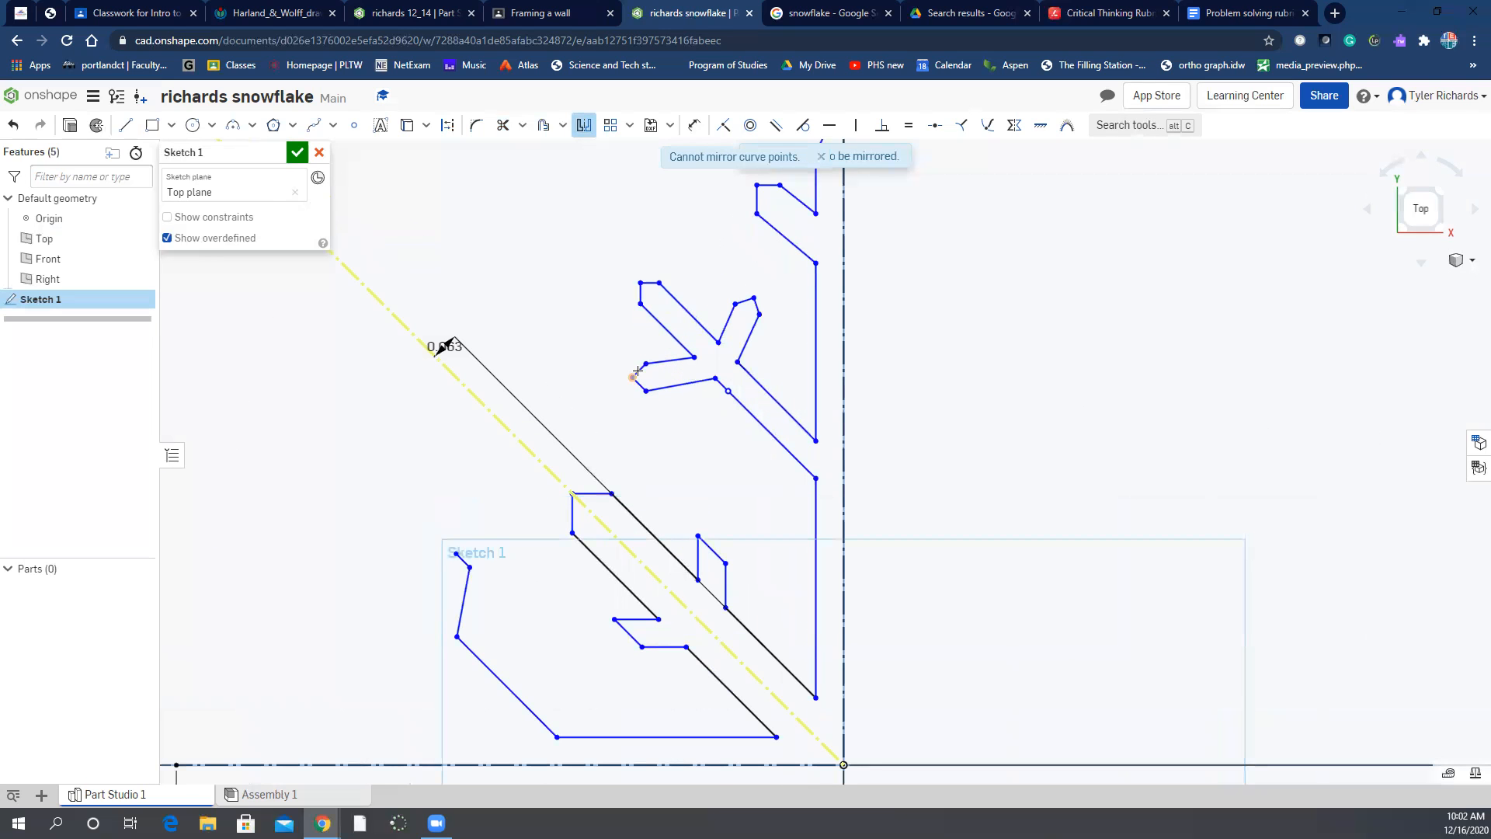
{"action": "scroll", "coordinate": [638, 371], "scroll_direction": "up", "scroll_amount": 3}
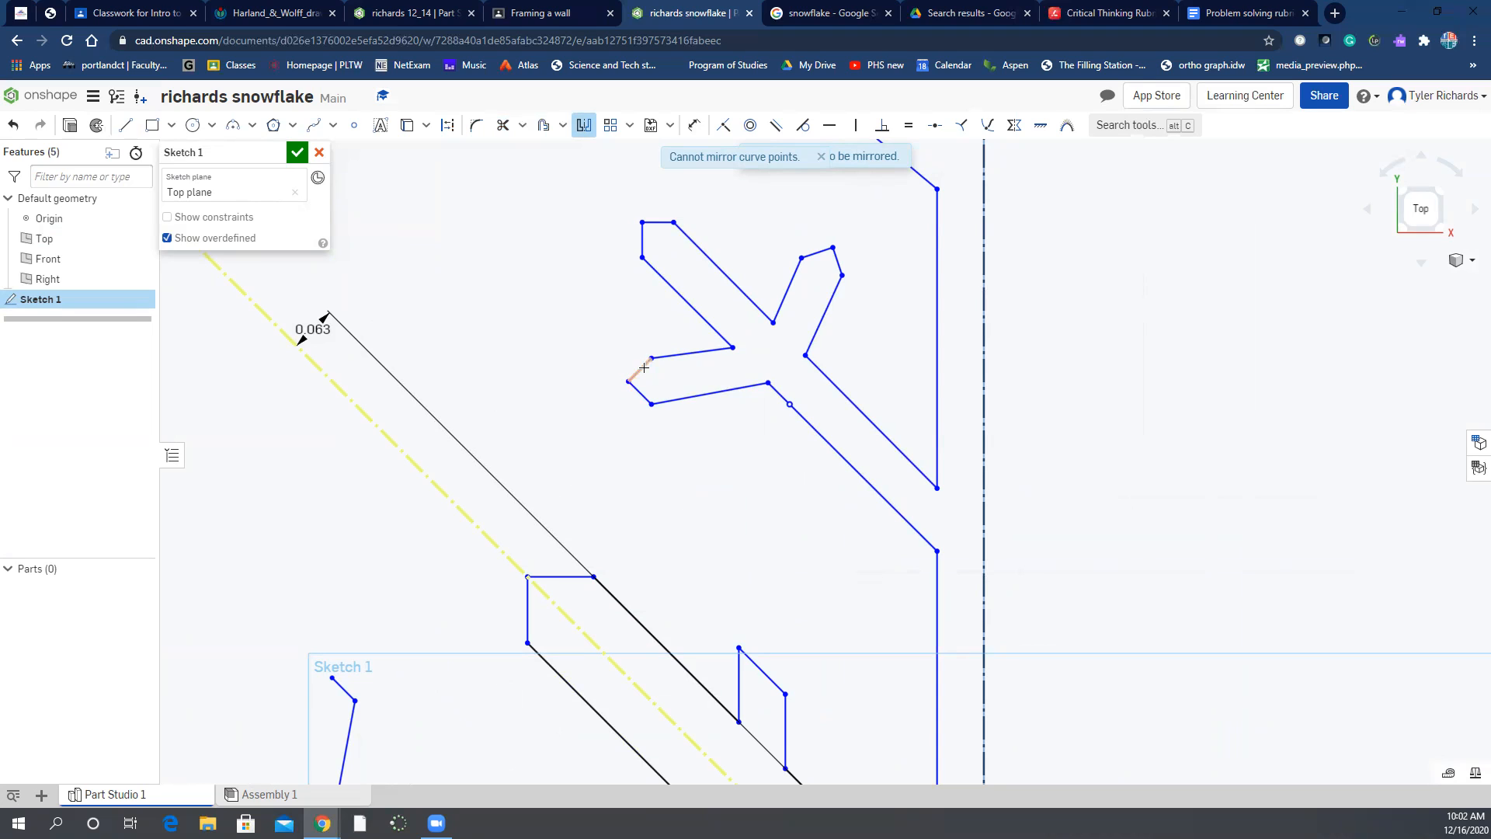
{"action": "left_click", "coordinate": [707, 320]}
{"action": "left_click", "coordinate": [643, 244]}
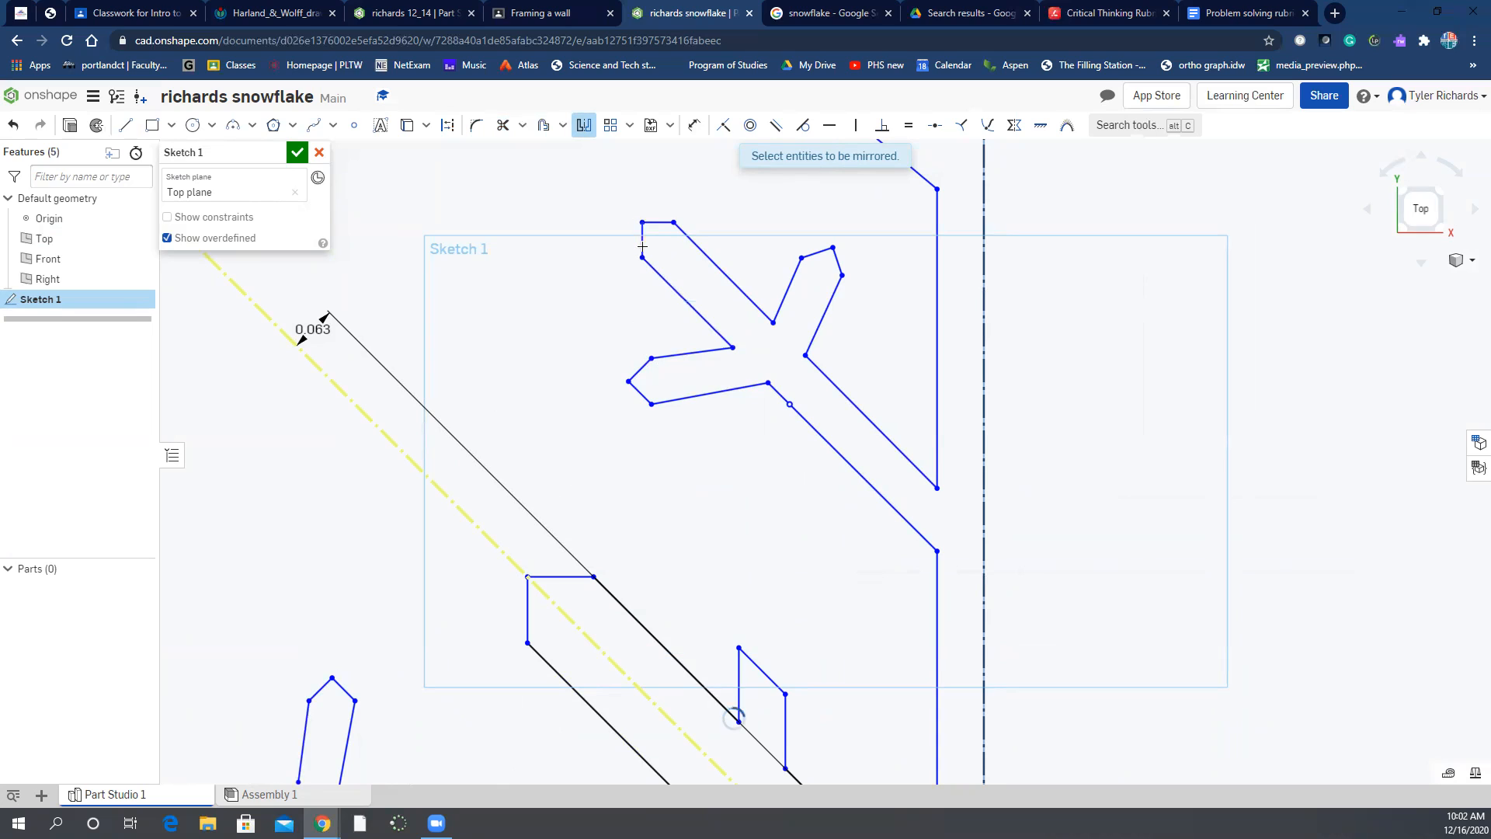
{"action": "left_click", "coordinate": [657, 223]}
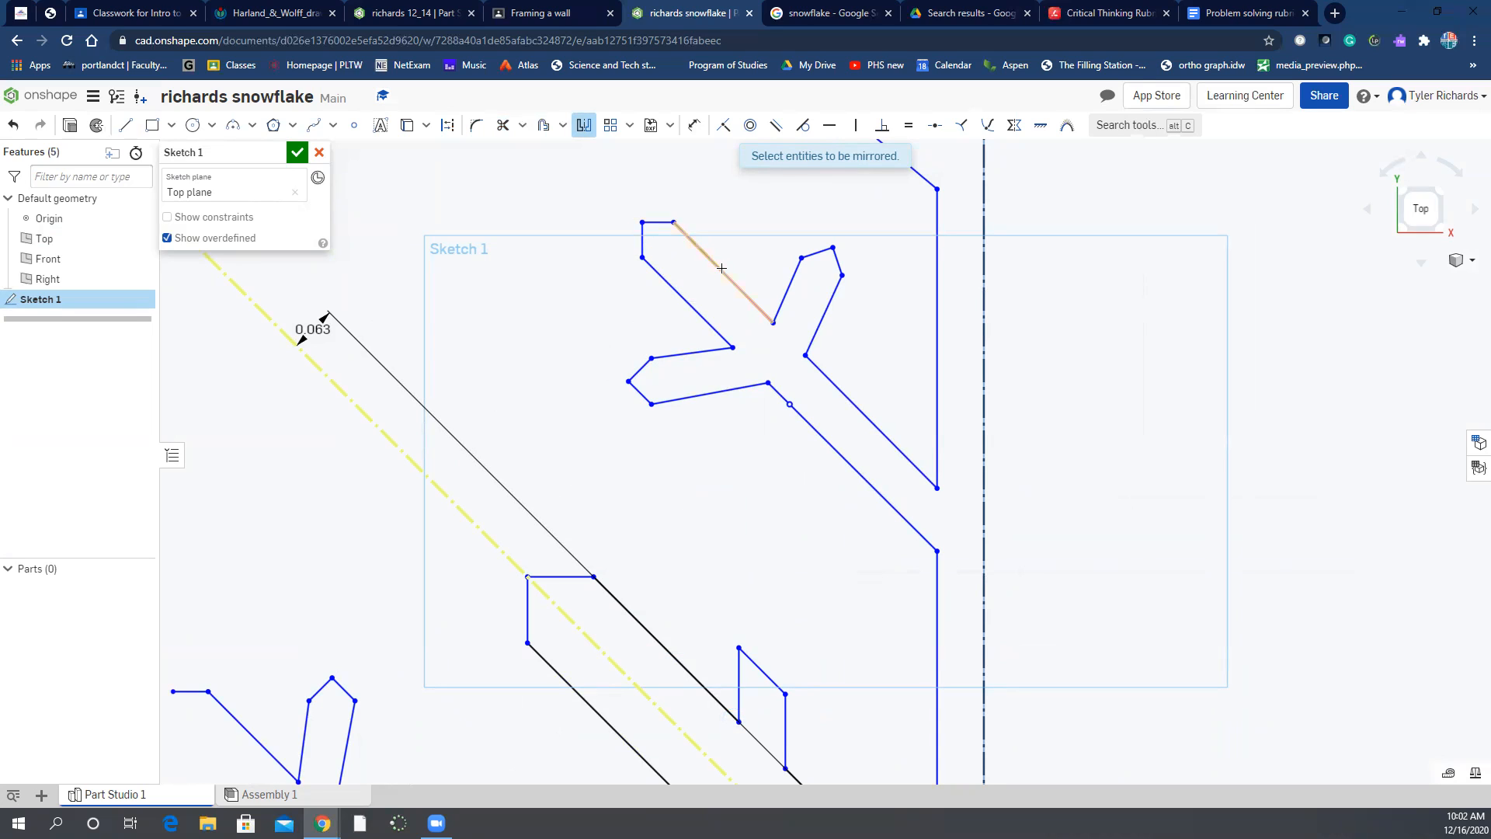
{"action": "left_click", "coordinate": [720, 269]}
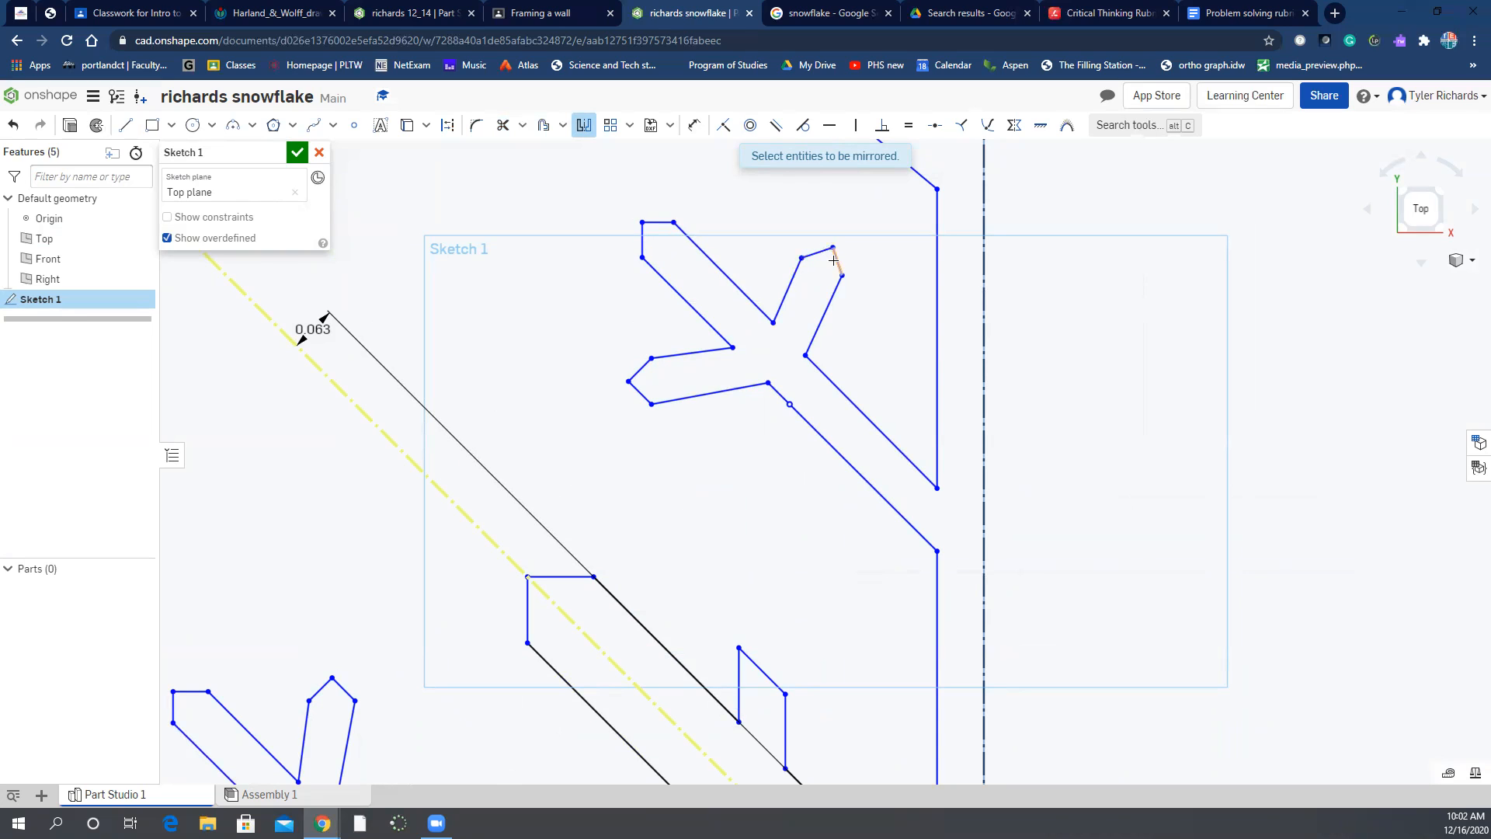
{"action": "left_click", "coordinate": [936, 386]}
Mirror the short upper branch, the vertical edge above it and the slanted tip line about the 45° construction line
{"action": "scroll", "coordinate": [829, 563], "scroll_direction": "up", "scroll_amount": 3}
{"action": "scroll", "coordinate": [795, 650], "scroll_direction": "down", "scroll_amount": 4}
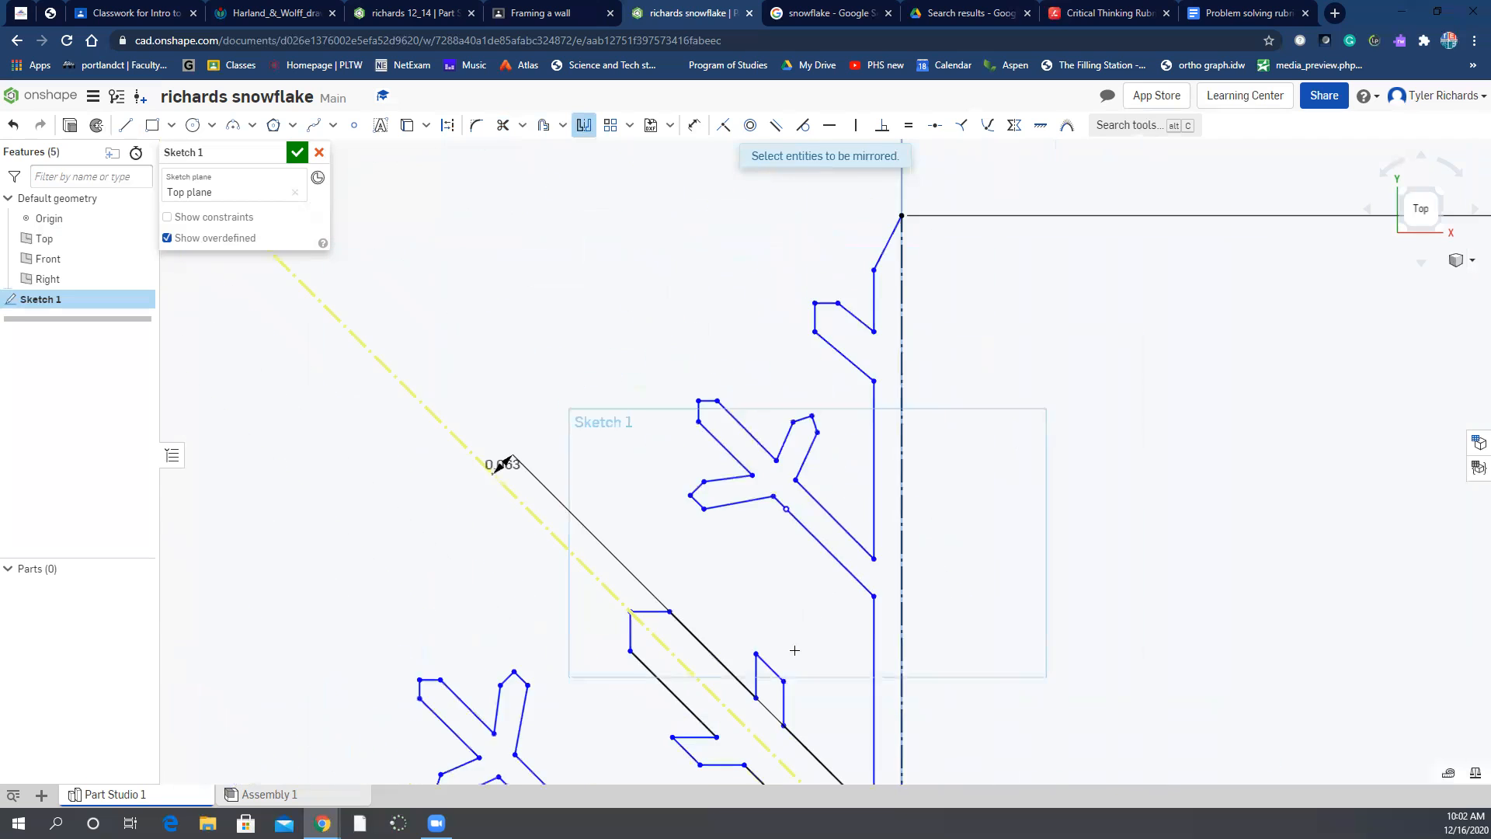
{"action": "scroll", "coordinate": [794, 651], "scroll_direction": "down", "scroll_amount": 3}
{"action": "scroll", "coordinate": [509, 628], "scroll_direction": "up", "scroll_amount": 3}
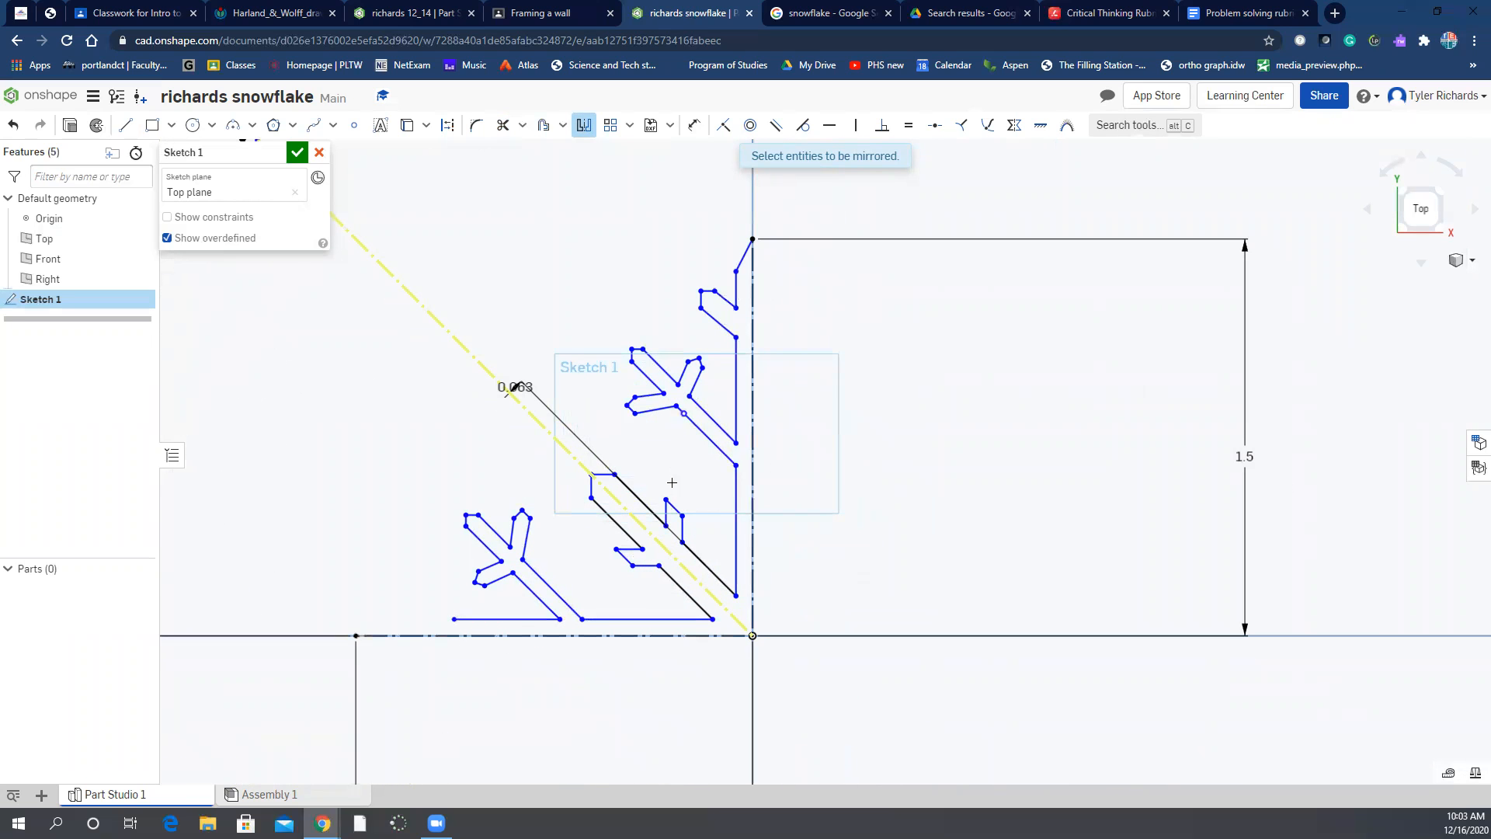
{"action": "left_click", "coordinate": [734, 293]}
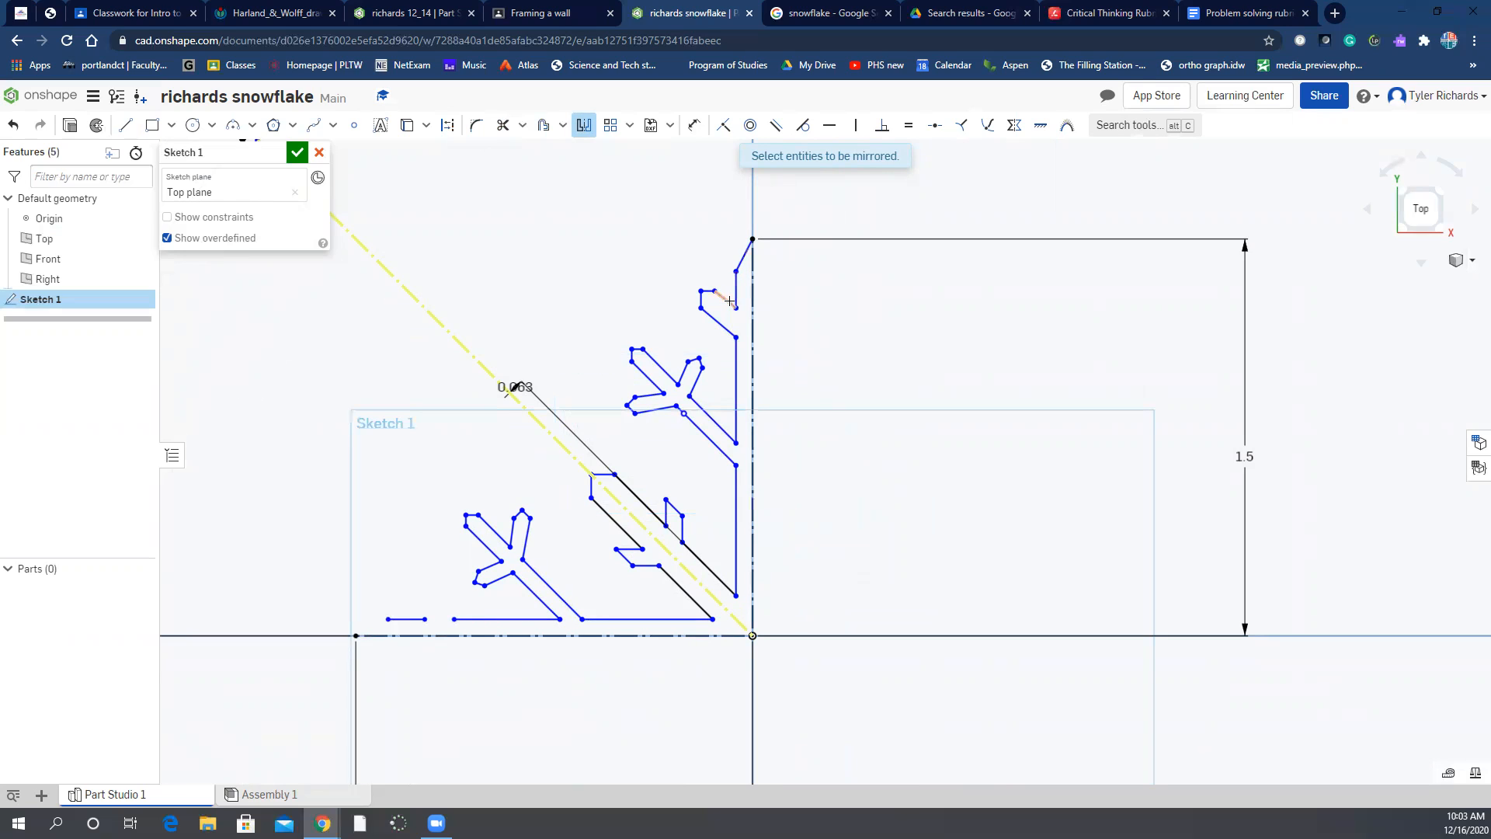
{"action": "left_click", "coordinate": [712, 317]}
{"action": "left_click", "coordinate": [699, 297]}
{"action": "scroll", "coordinate": [701, 294], "scroll_direction": "down", "scroll_amount": 3}
{"action": "scroll", "coordinate": [705, 288], "scroll_direction": "up", "scroll_amount": 5}
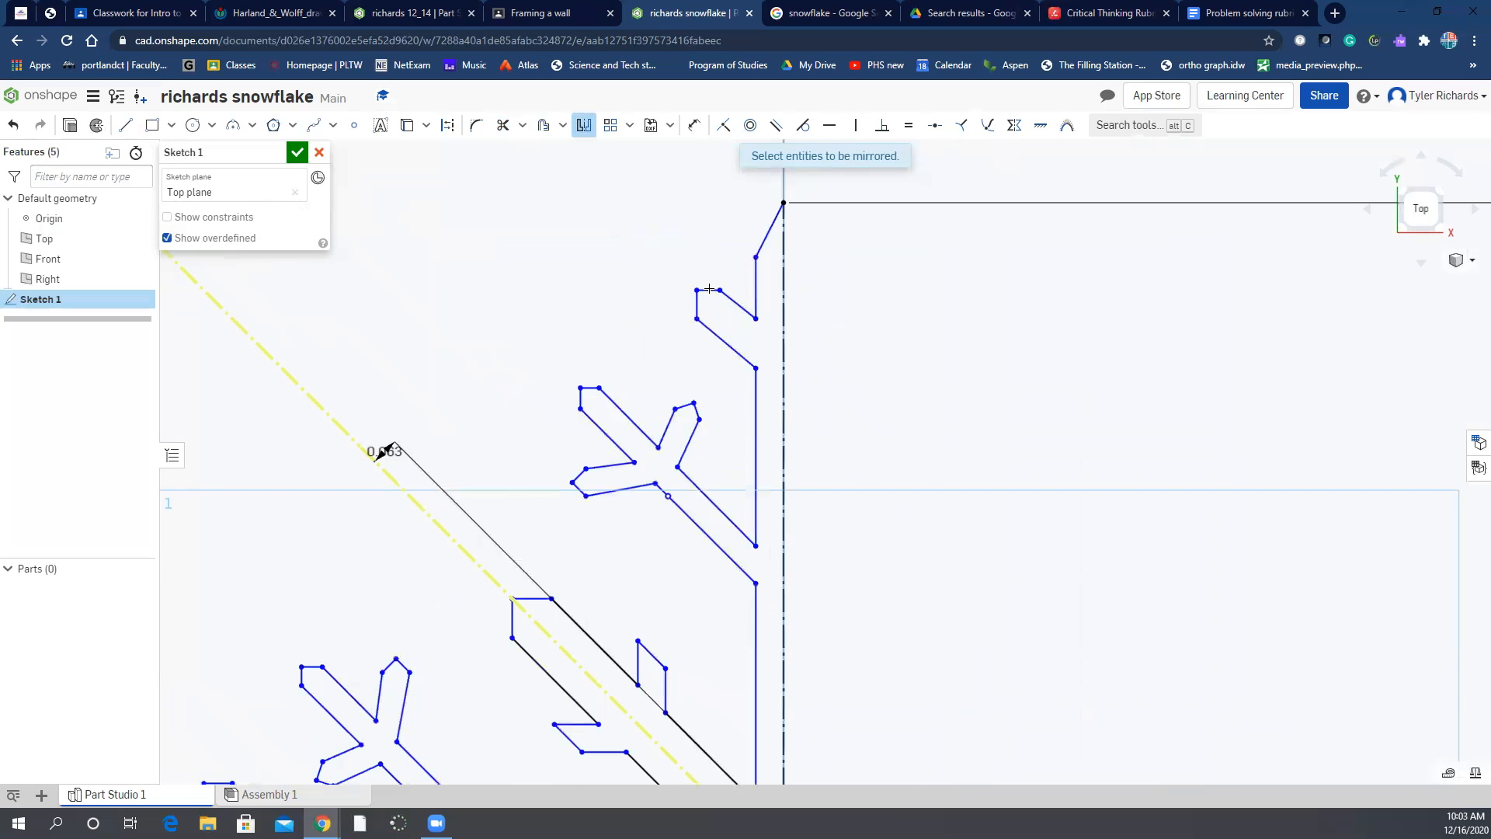
{"action": "scroll", "coordinate": [734, 320], "scroll_direction": "down", "scroll_amount": 3}
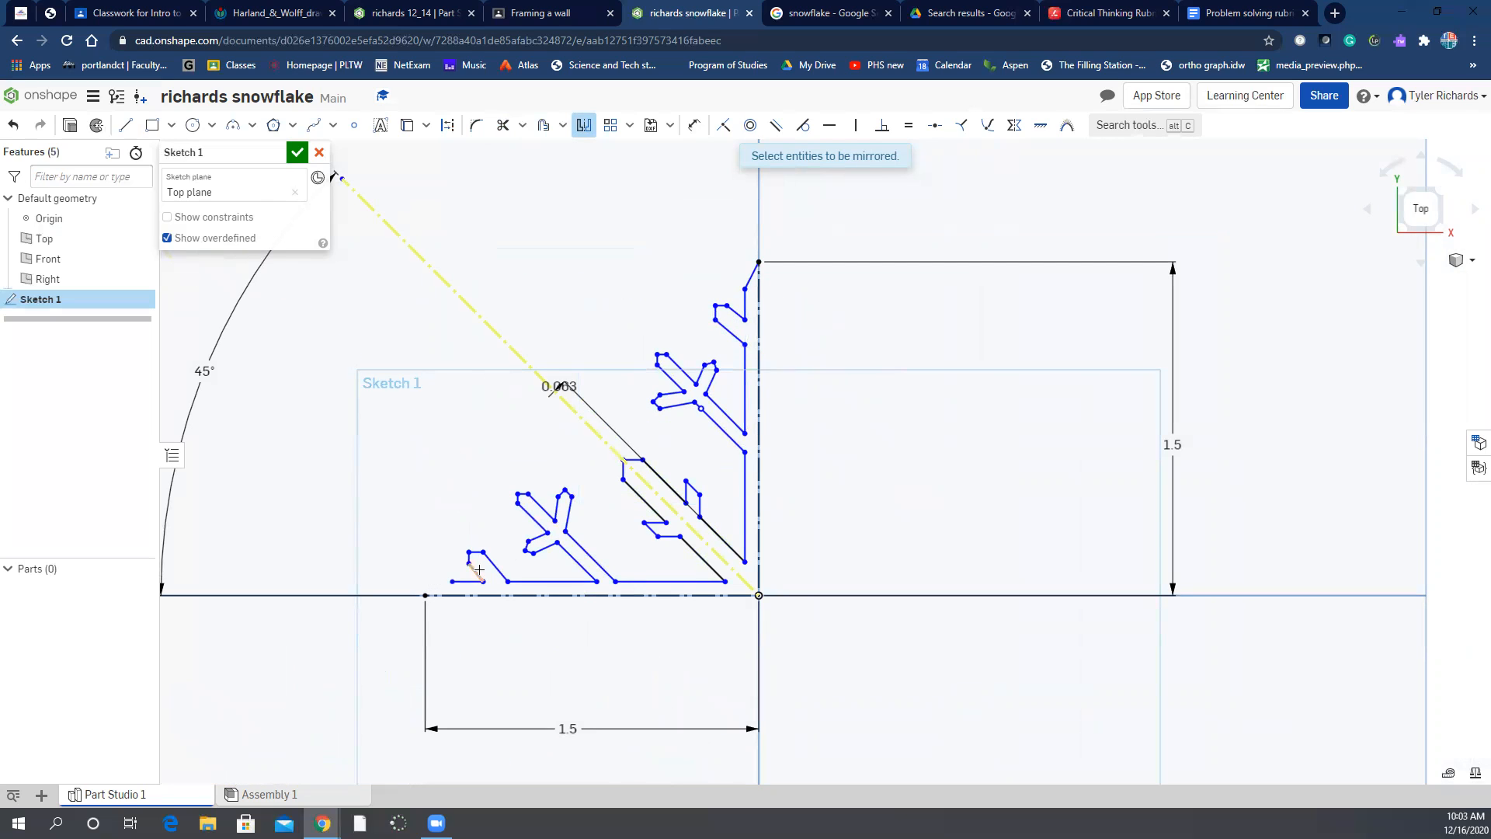
{"action": "left_click", "coordinate": [748, 281]}
{"action": "key", "text": "Escape"}
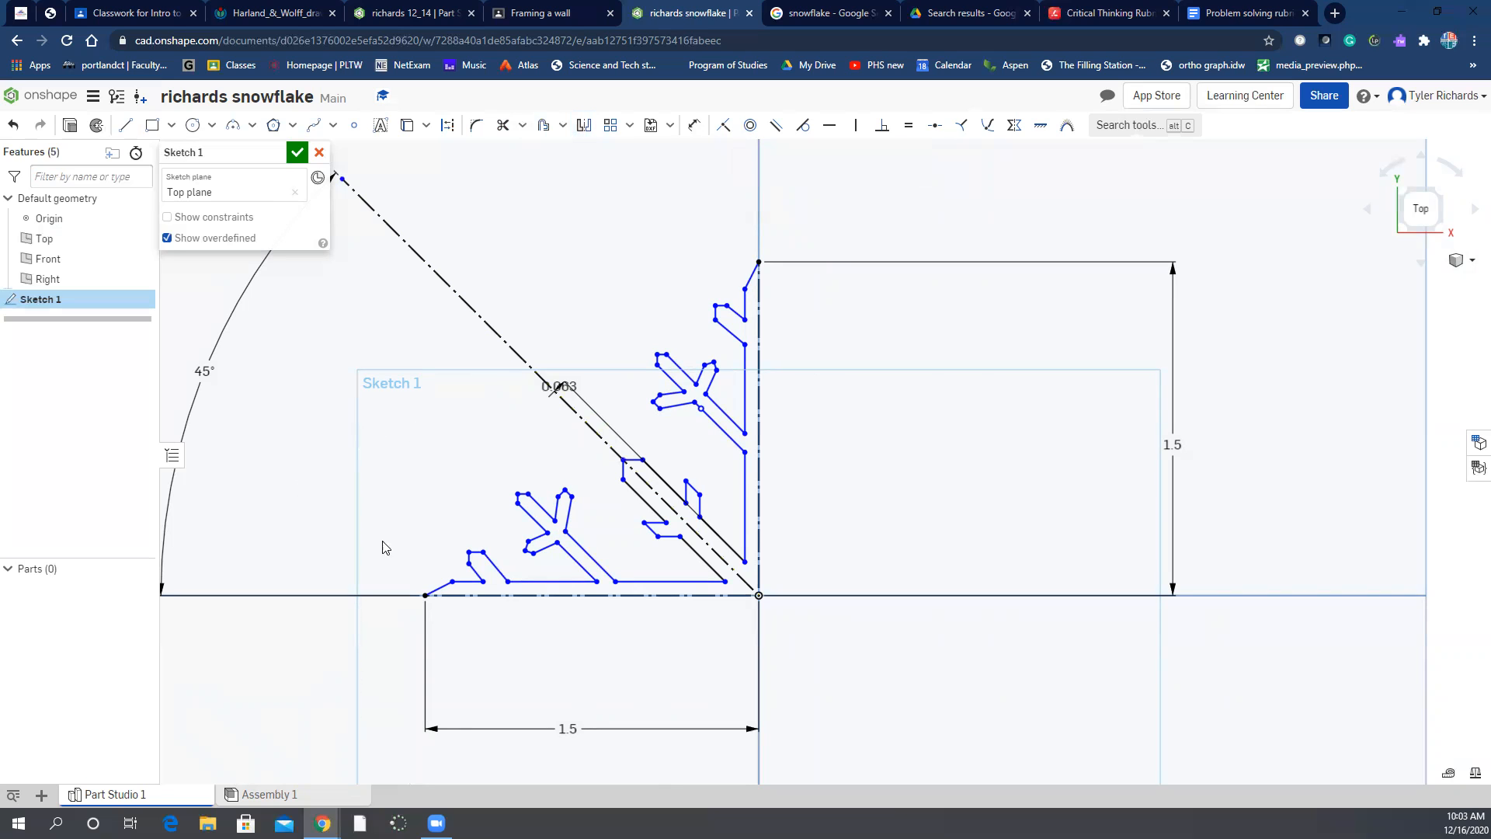
Mirror the whole quarter of the snowflake outline downward about the horizontal construction line
{"action": "scroll", "coordinate": [570, 664], "scroll_direction": "down", "scroll_amount": 2}
{"action": "middle_click_drag", "start_coordinate": [613, 692], "coordinate": [649, 552]}
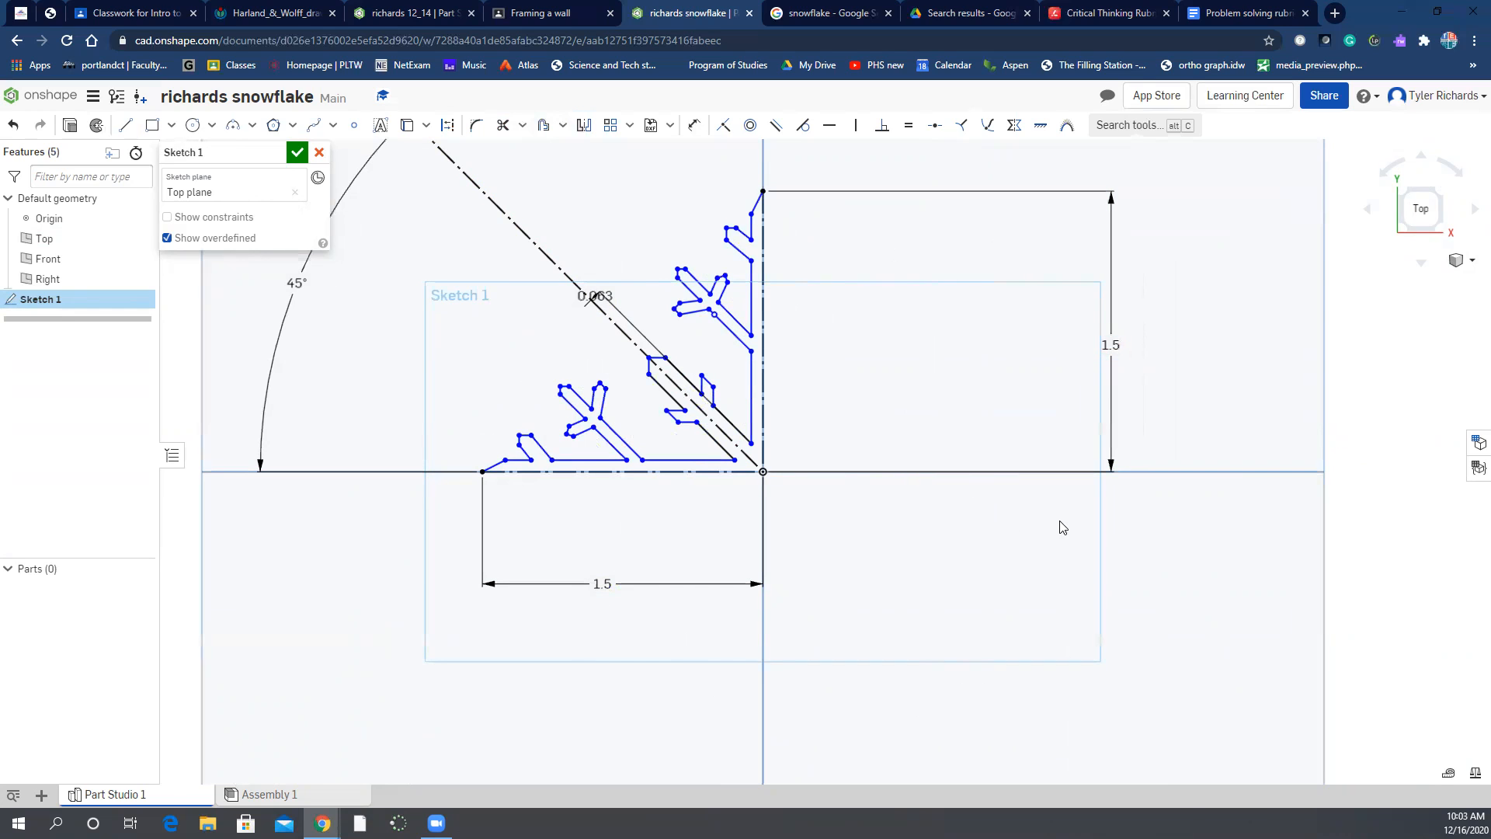
{"action": "left_click", "coordinate": [584, 128]}
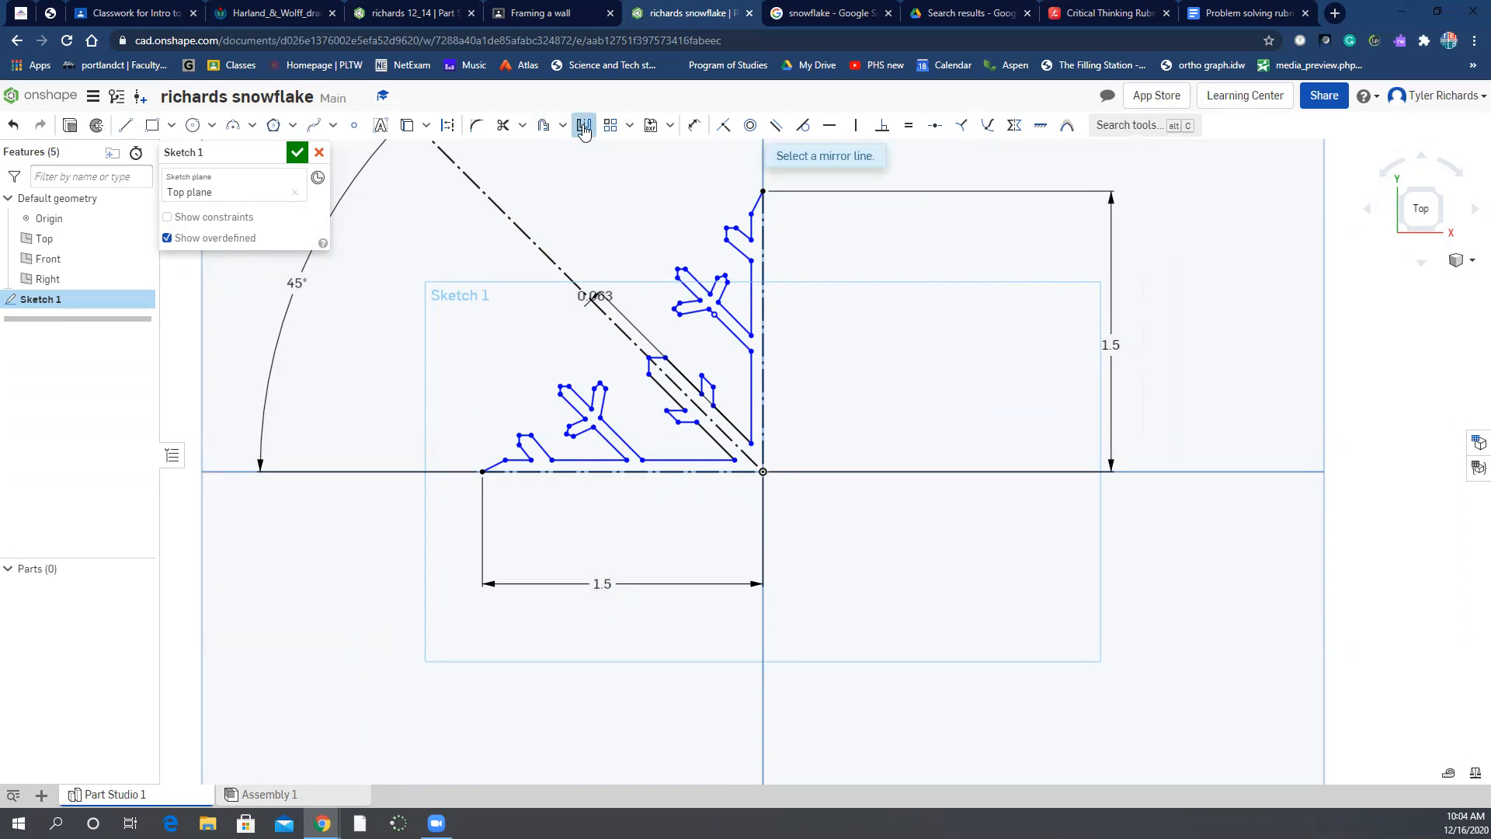
{"action": "left_click", "coordinate": [676, 472]}
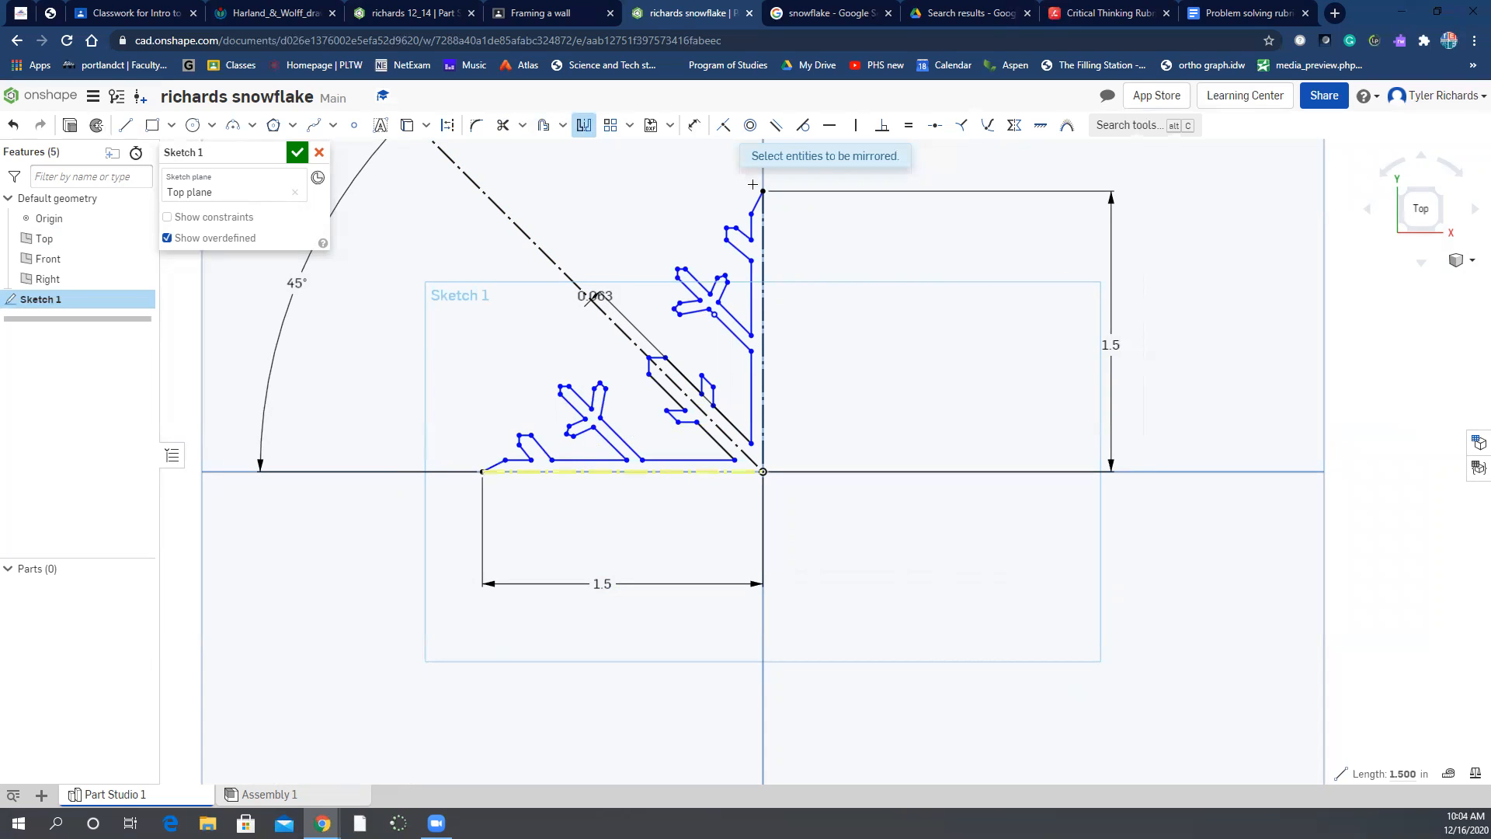
{"action": "mouse_move", "coordinate": [752, 208]}
{"action": "left_mouse_down"}
{"action": "mouse_move", "coordinate": [750, 476]}
{"action": "mouse_move", "coordinate": [472, 467]}
{"action": "left_mouse_up"}
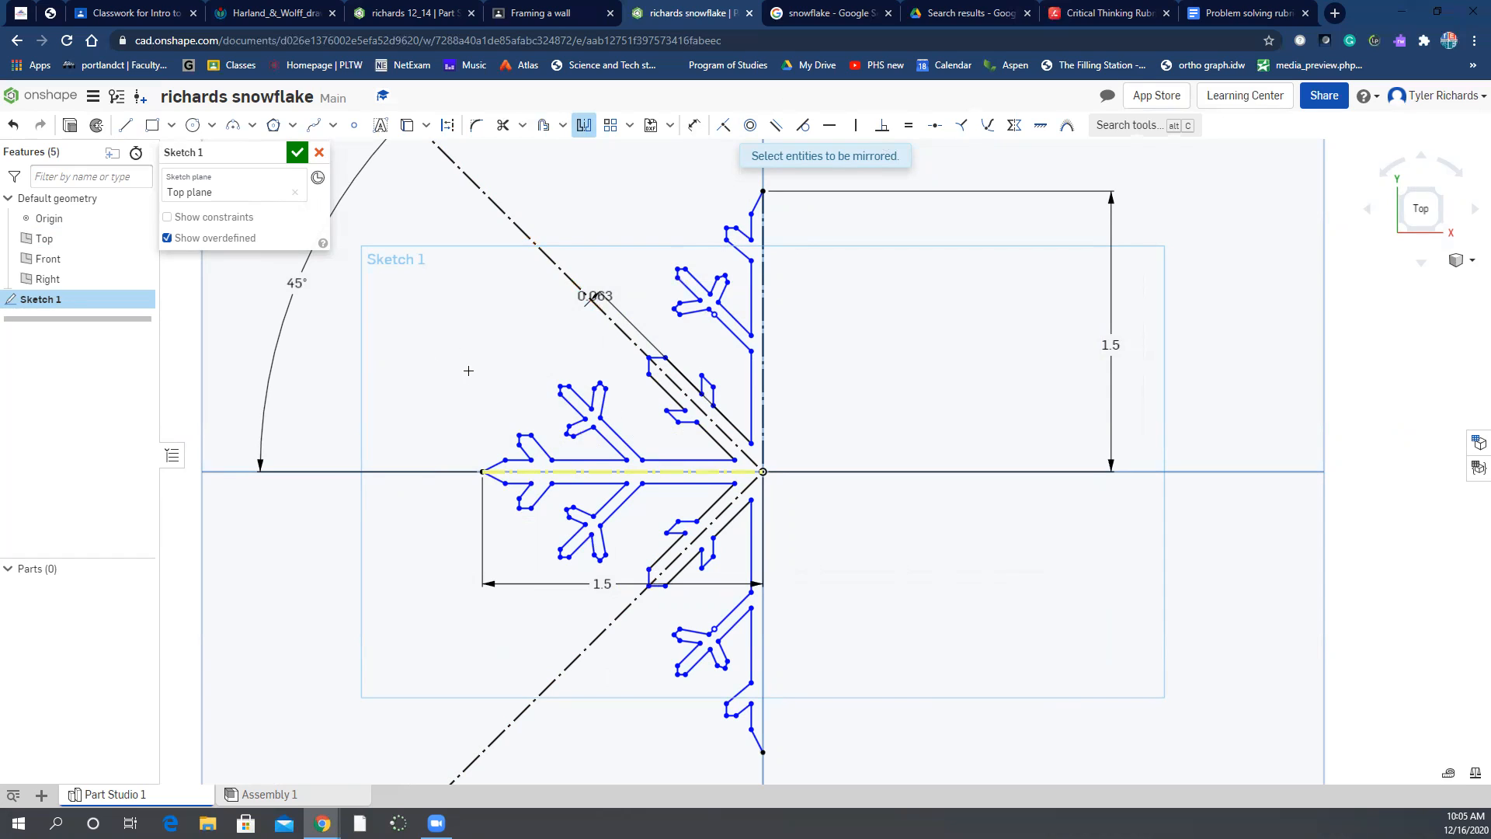
{"action": "key", "text": "Escape"}
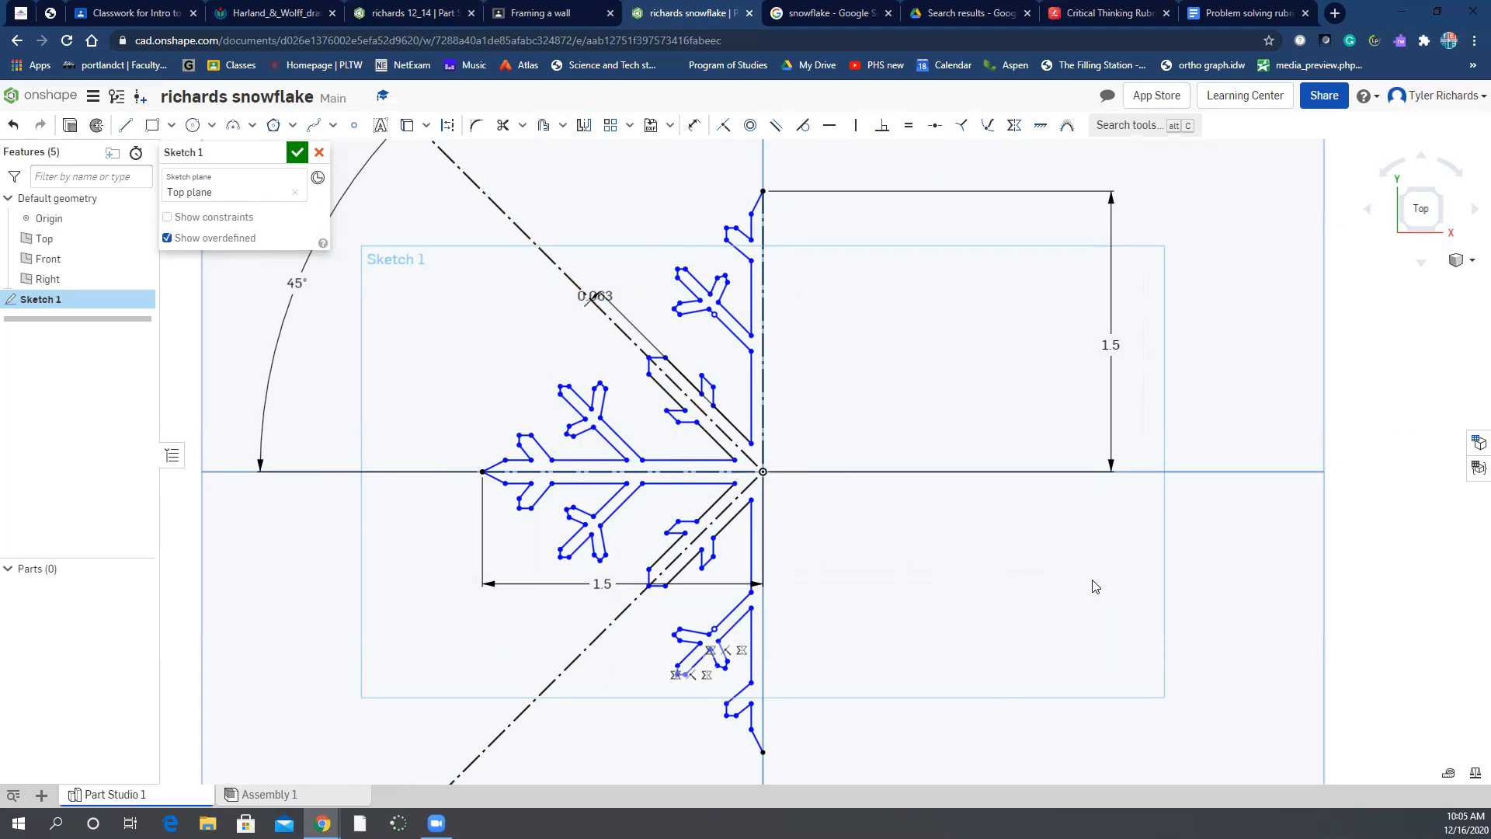
Mirror the complete half of the snowflake outline about the vertical construction line
{"action": "left_click", "coordinate": [689, 483]}
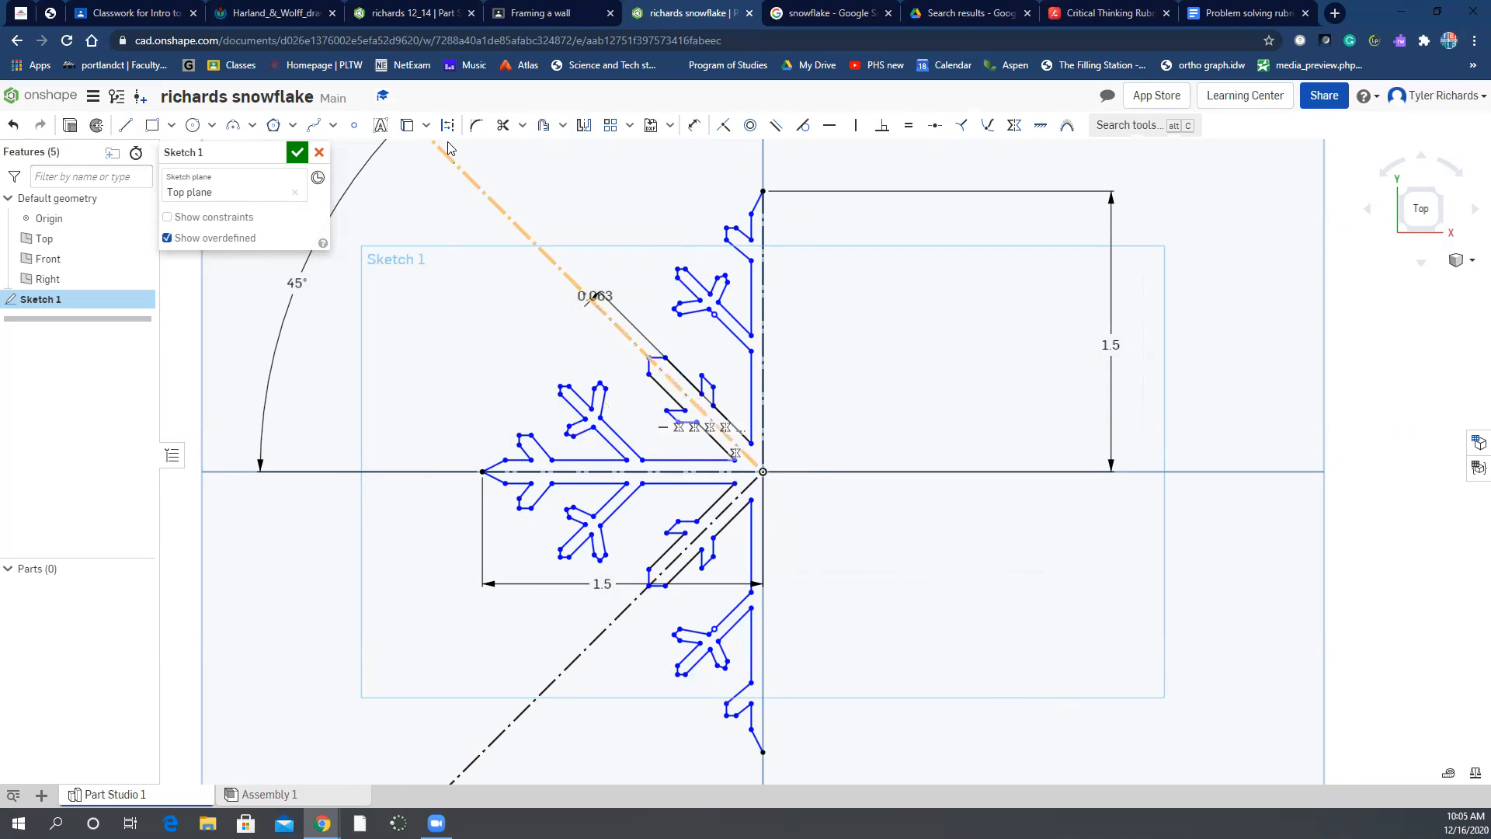
{"action": "left_click", "coordinate": [583, 129]}
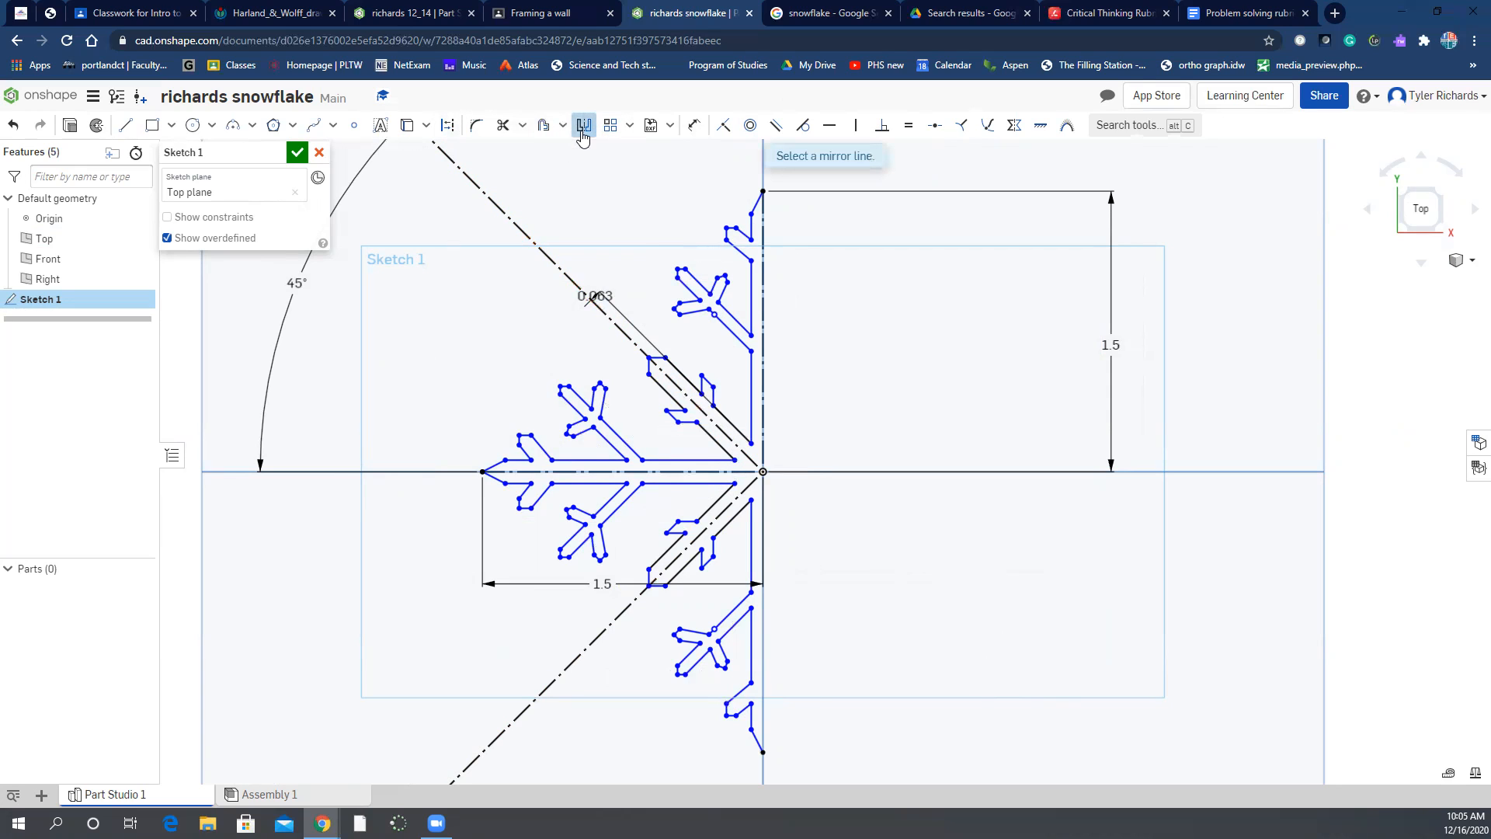
{"action": "left_click", "coordinate": [764, 398]}
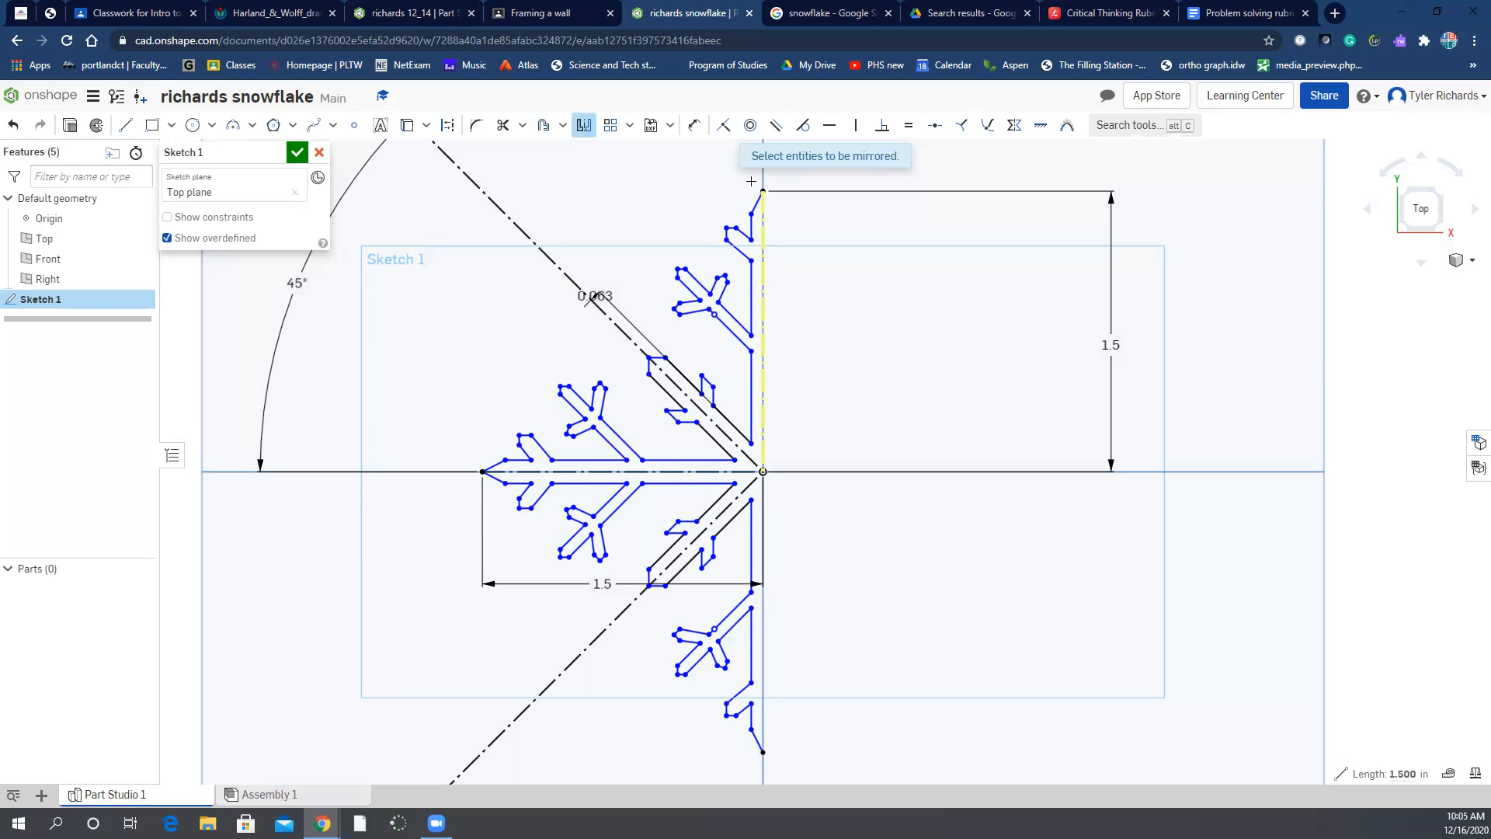
{"action": "left_click_drag", "start_coordinate": [753, 181], "coordinate": [476, 762]}
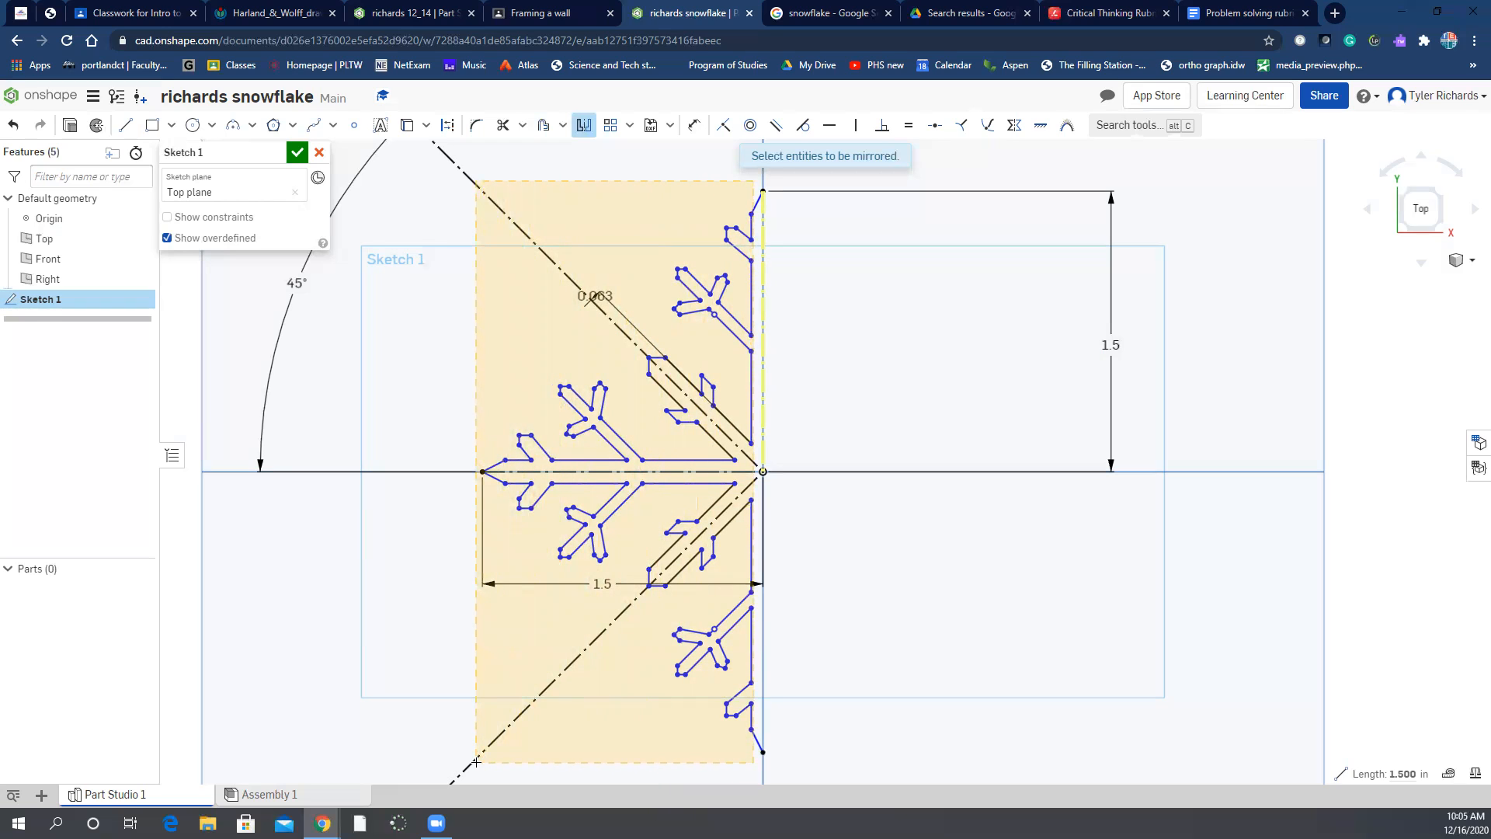
{"action": "left_click_drag", "start_coordinate": [476, 762], "coordinate": [475, 763]}
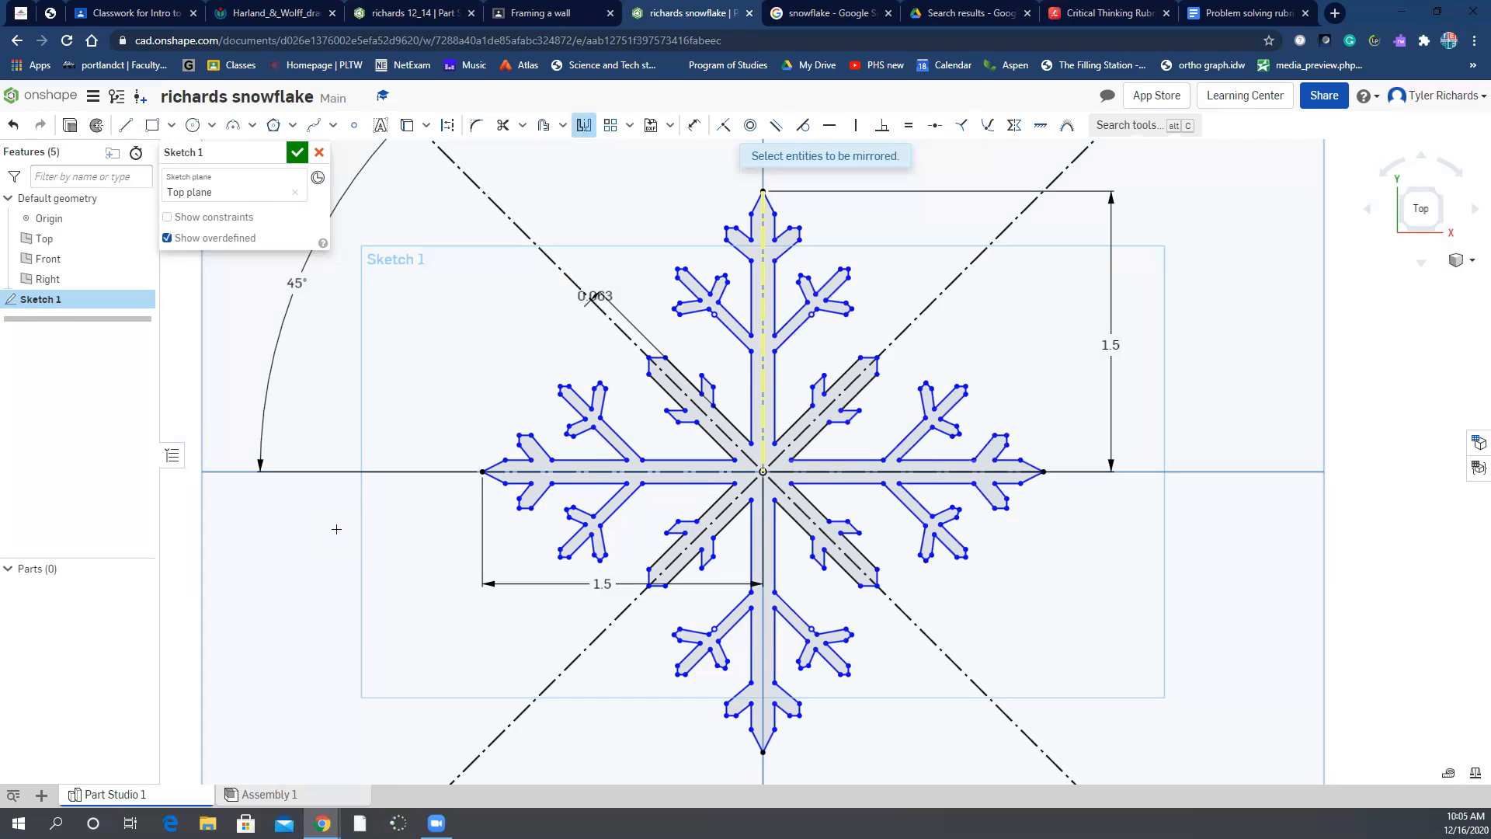
{"action": "key", "text": "Escape"}
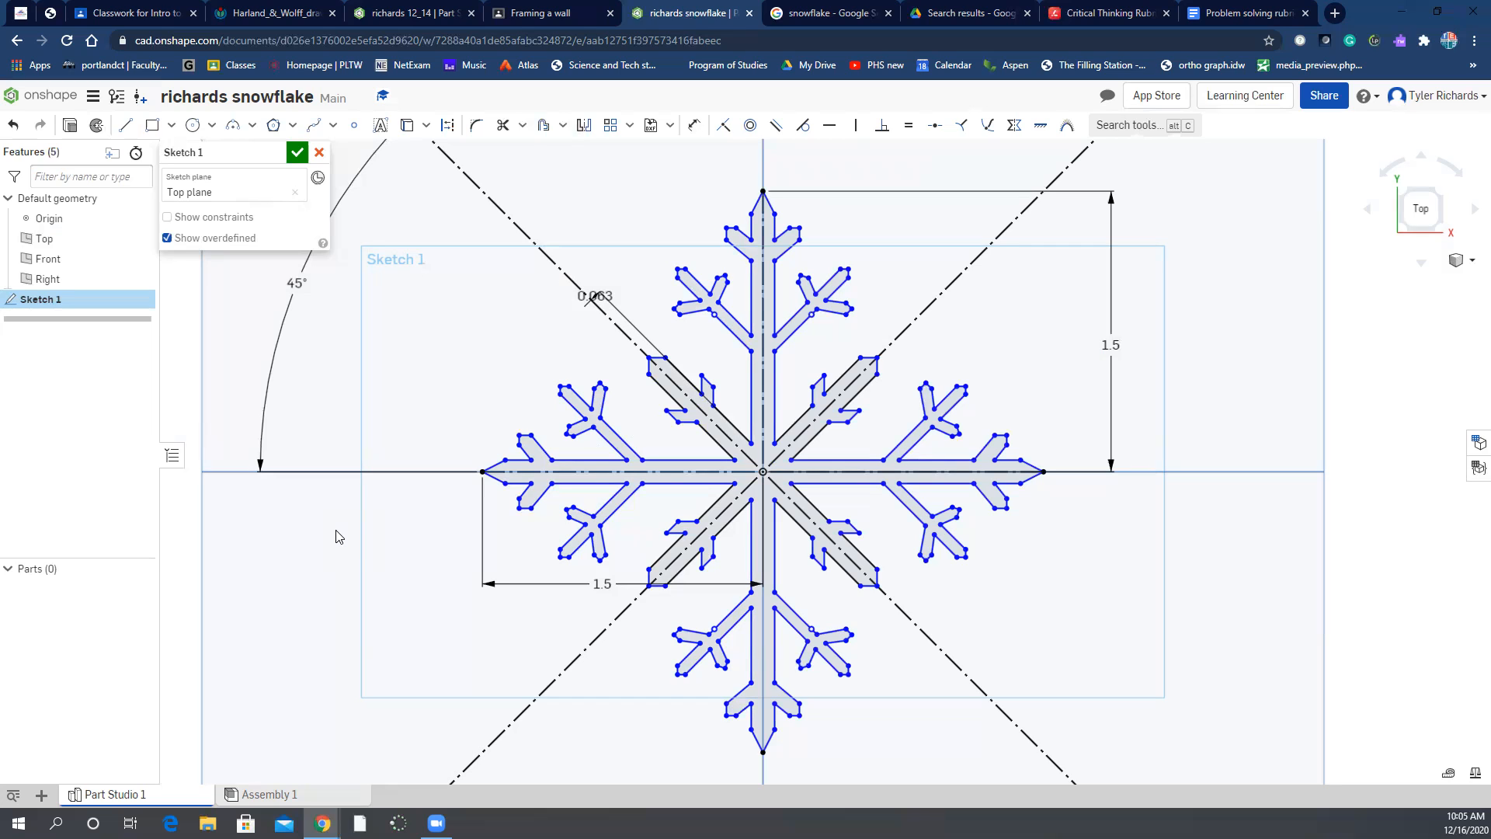
Extrude the snowflake sketch as a new solid with a blind depth of 1/8 in
{"action": "left_click", "coordinate": [72, 128]}
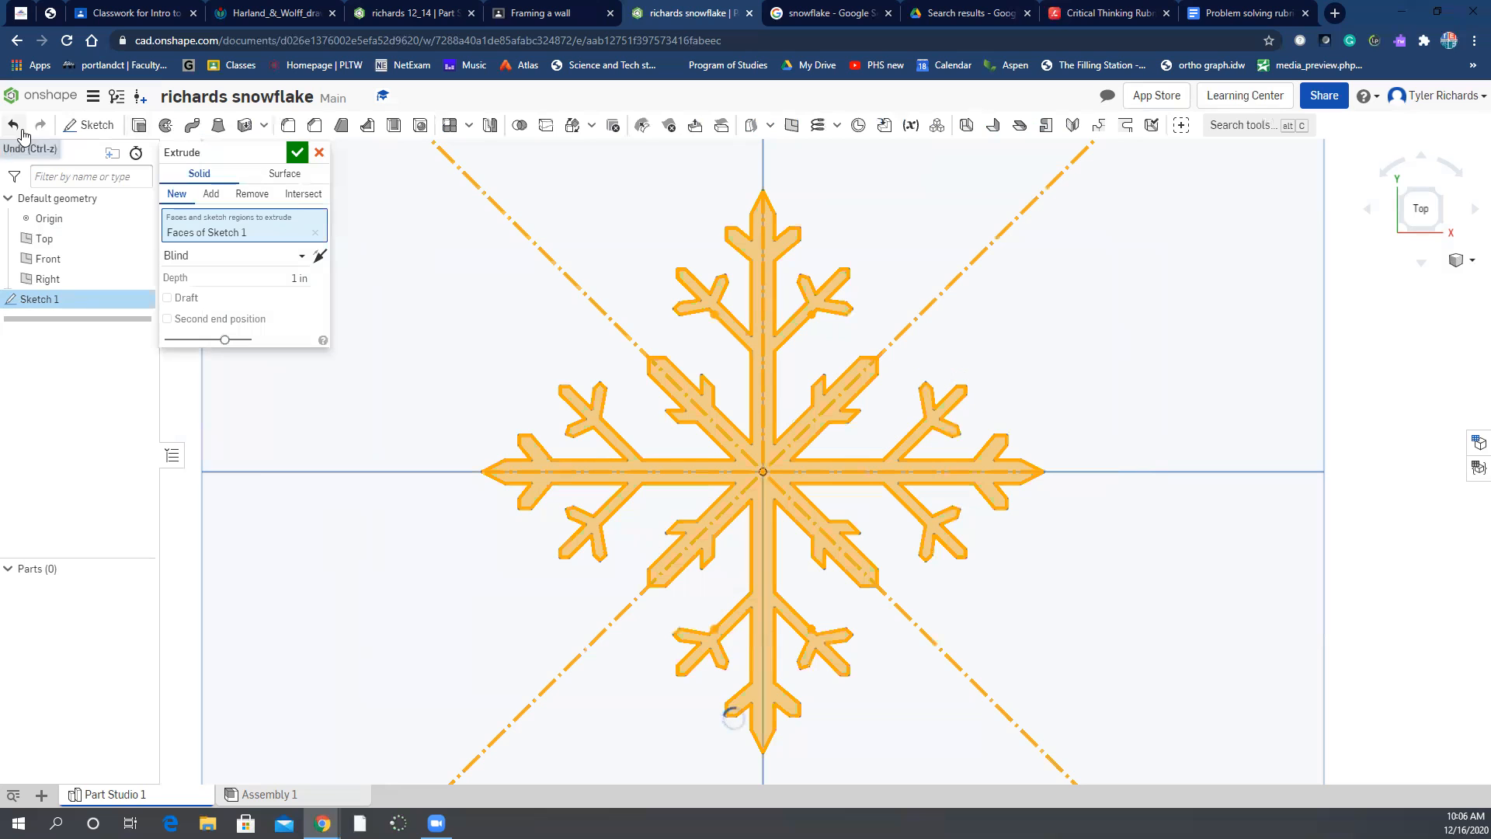
{"action": "left_click", "coordinate": [1470, 261]}
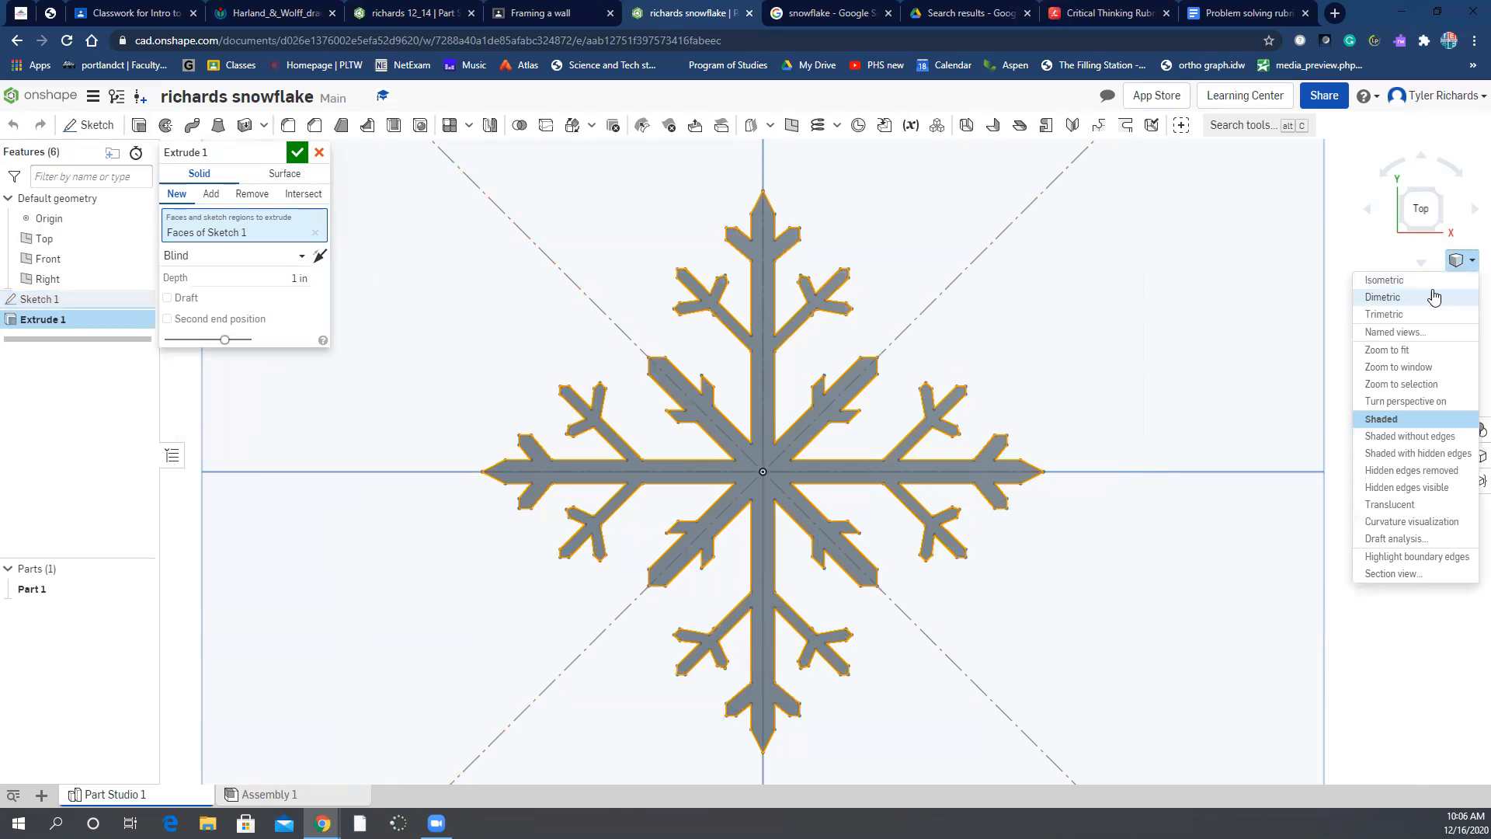
{"action": "left_click", "coordinate": [1432, 281]}
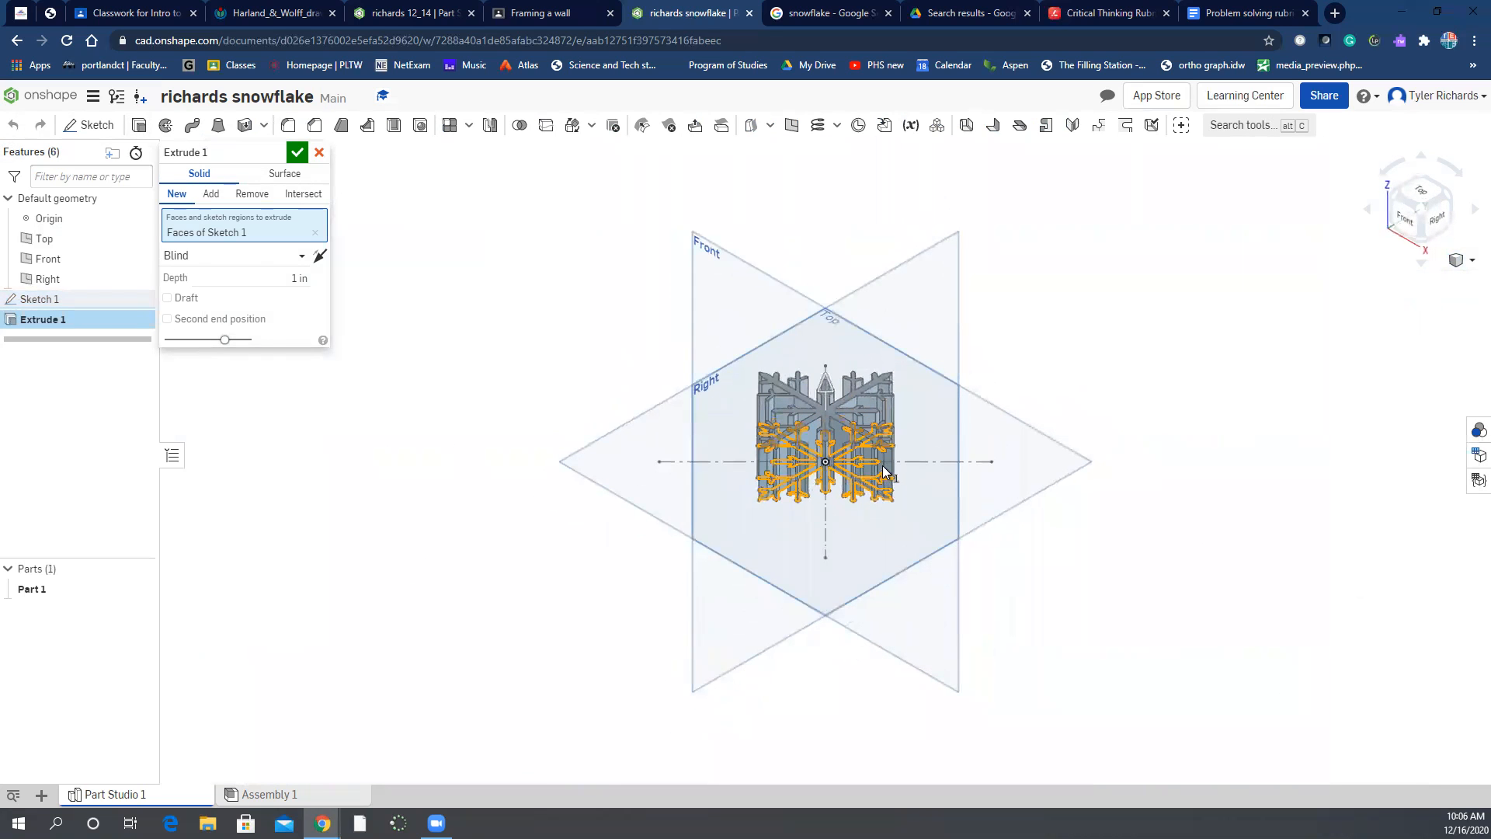
{"action": "scroll", "coordinate": [881, 451], "scroll_direction": "up", "scroll_amount": 3}
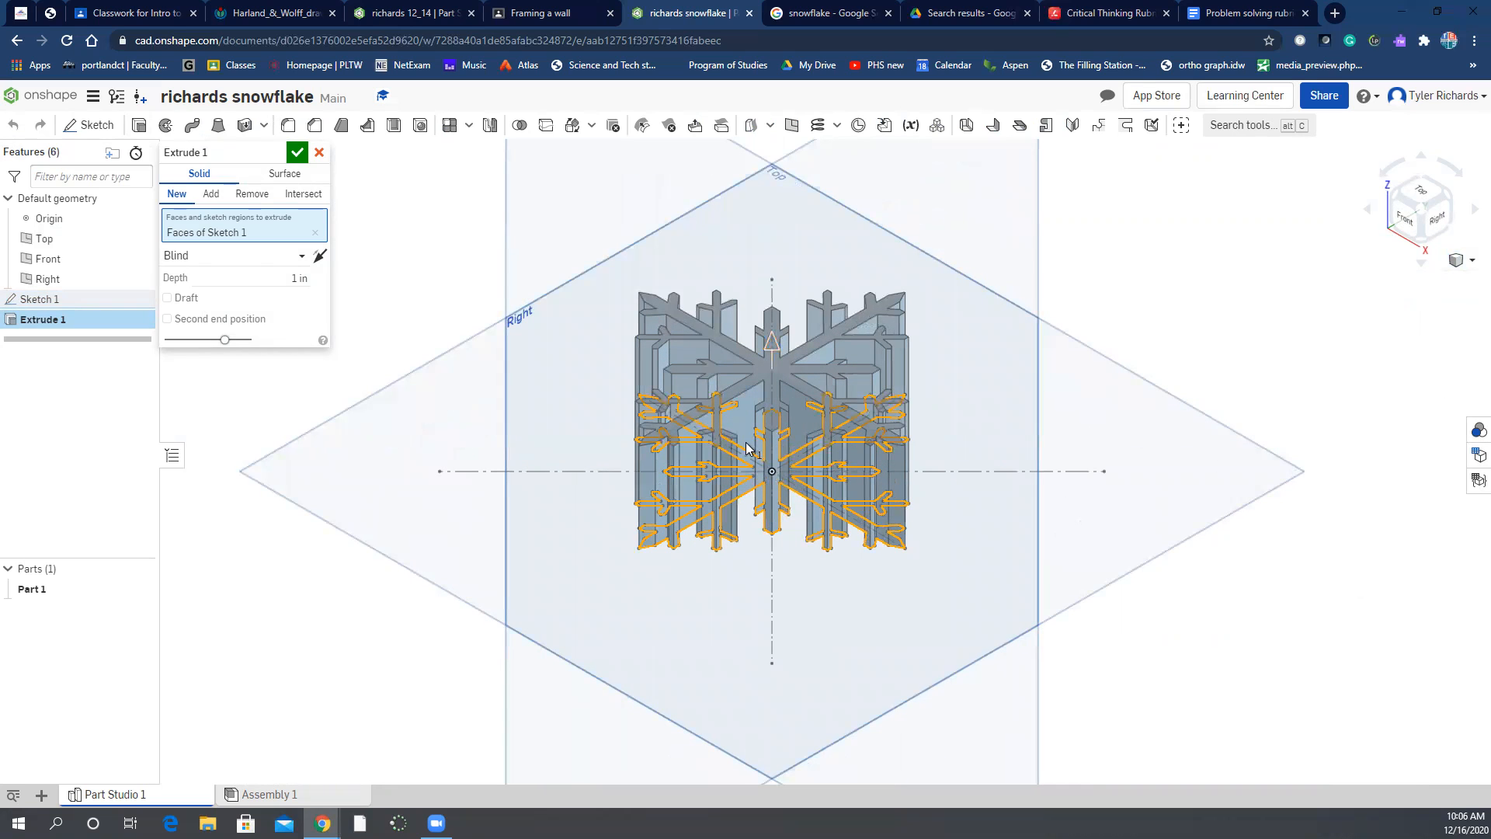
{"action": "left_click", "coordinate": [295, 277]}
{"action": "type", "text": "1/8"}
{"action": "key", "text": "Return"}
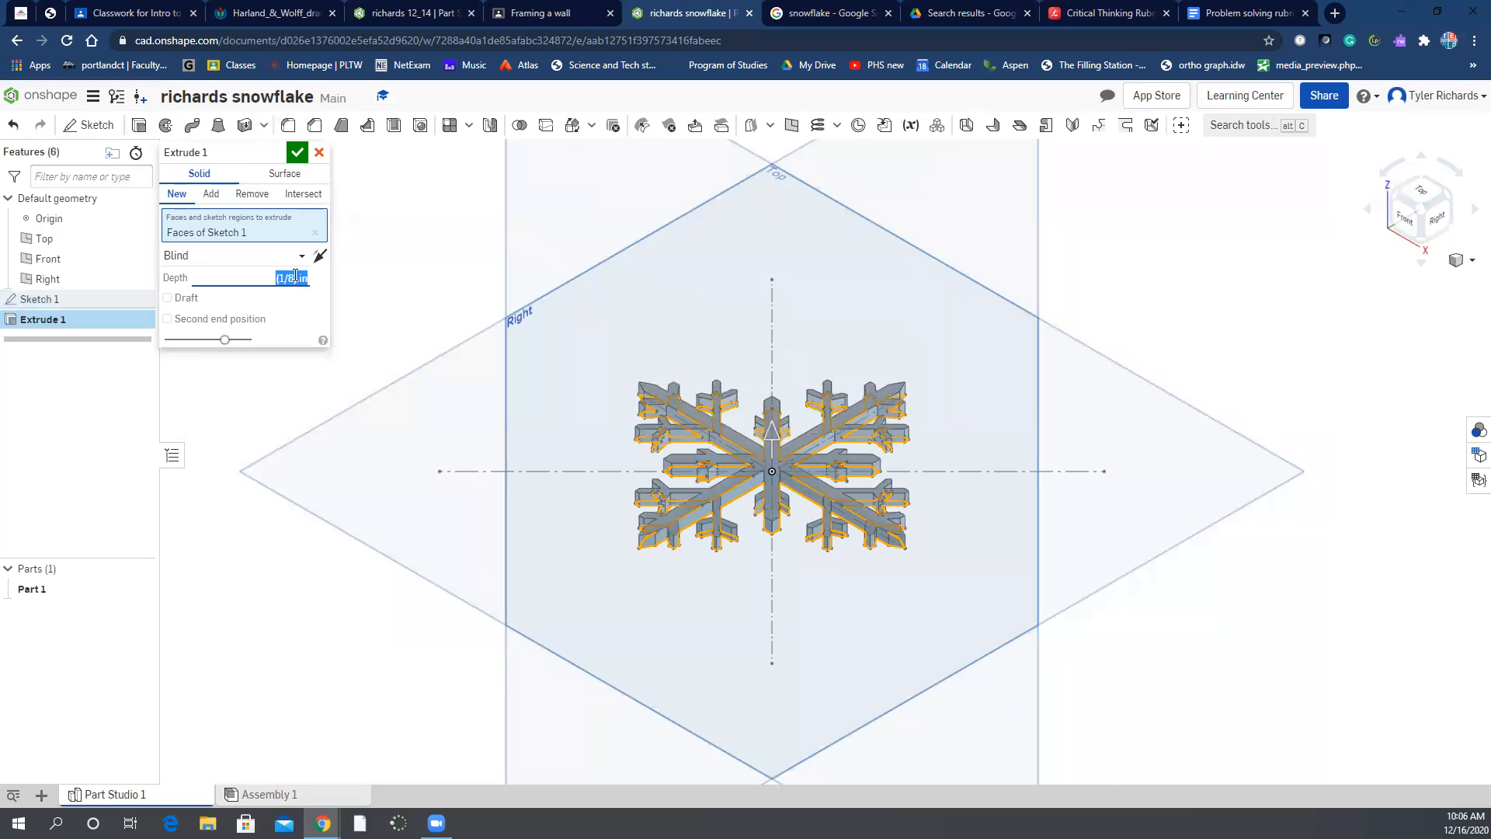
{"action": "left_click", "coordinate": [296, 153]}
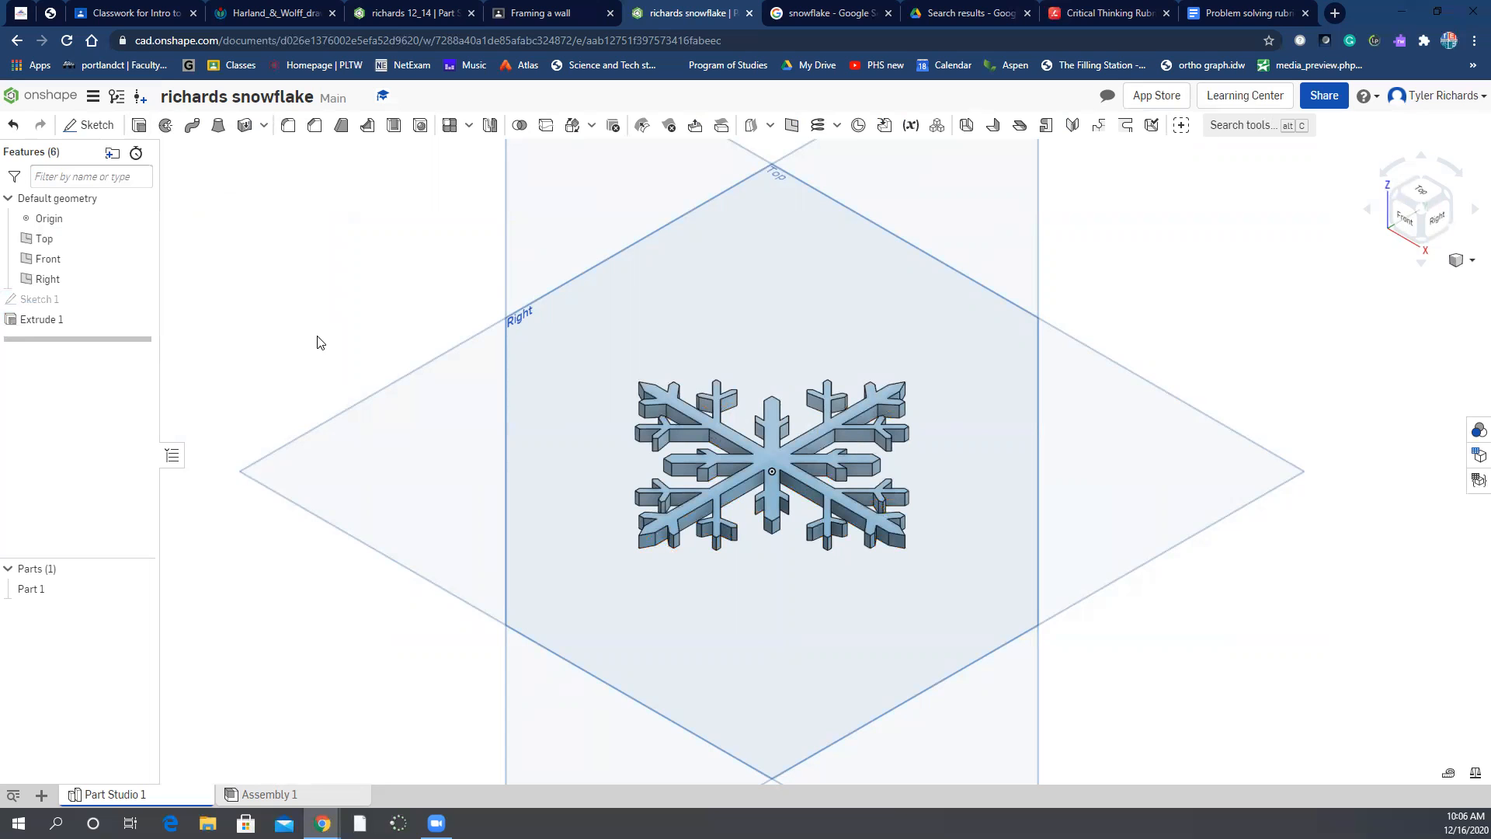
View the extruded snowflake from the top
{"action": "left_click", "coordinate": [1423, 194]}
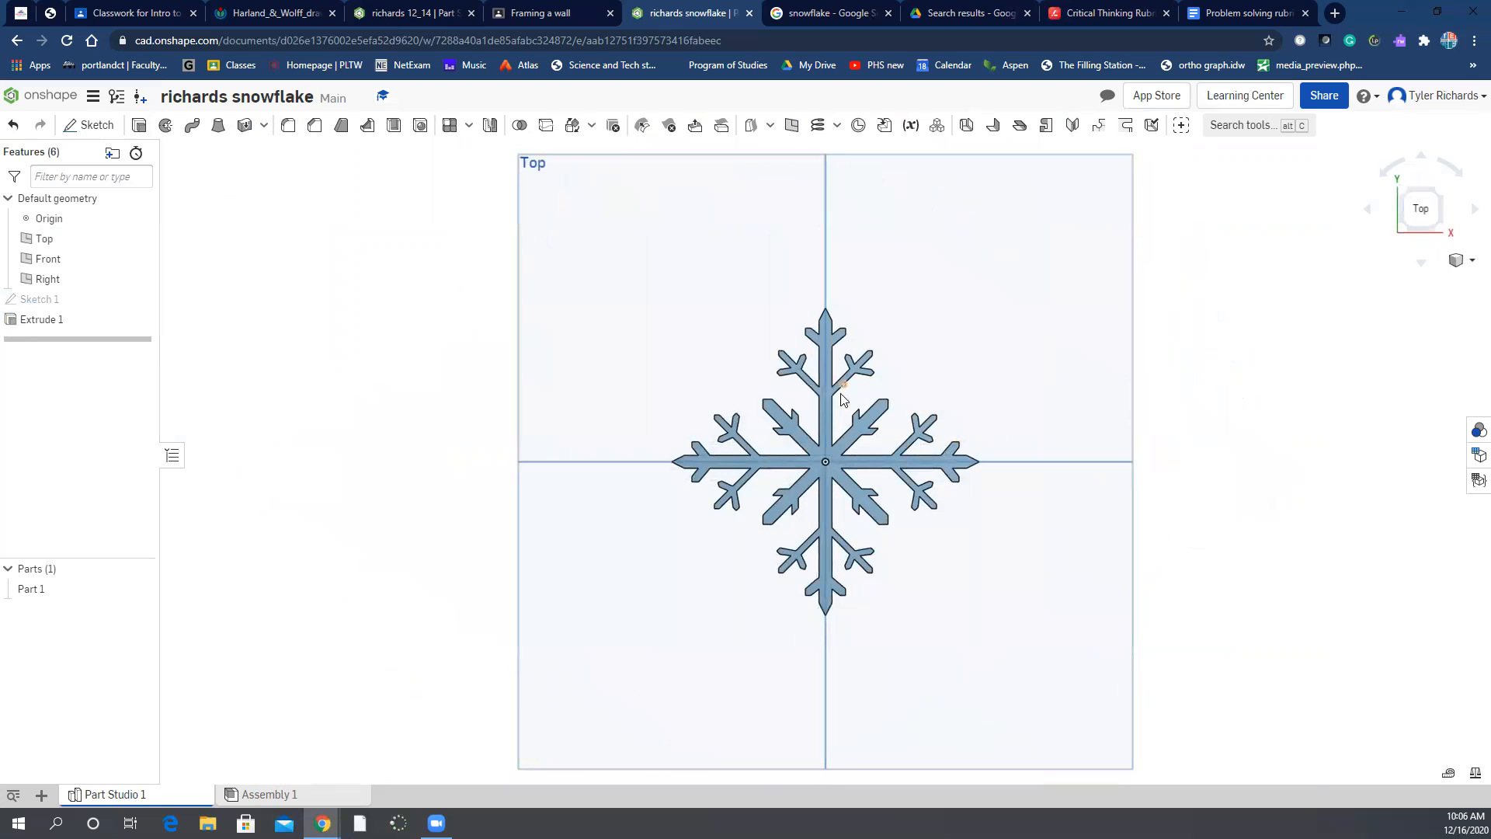
{"action": "scroll", "coordinate": [829, 371], "scroll_direction": "down", "scroll_amount": 2}
{"action": "scroll", "coordinate": [825, 359], "scroll_direction": "up", "scroll_amount": 4}
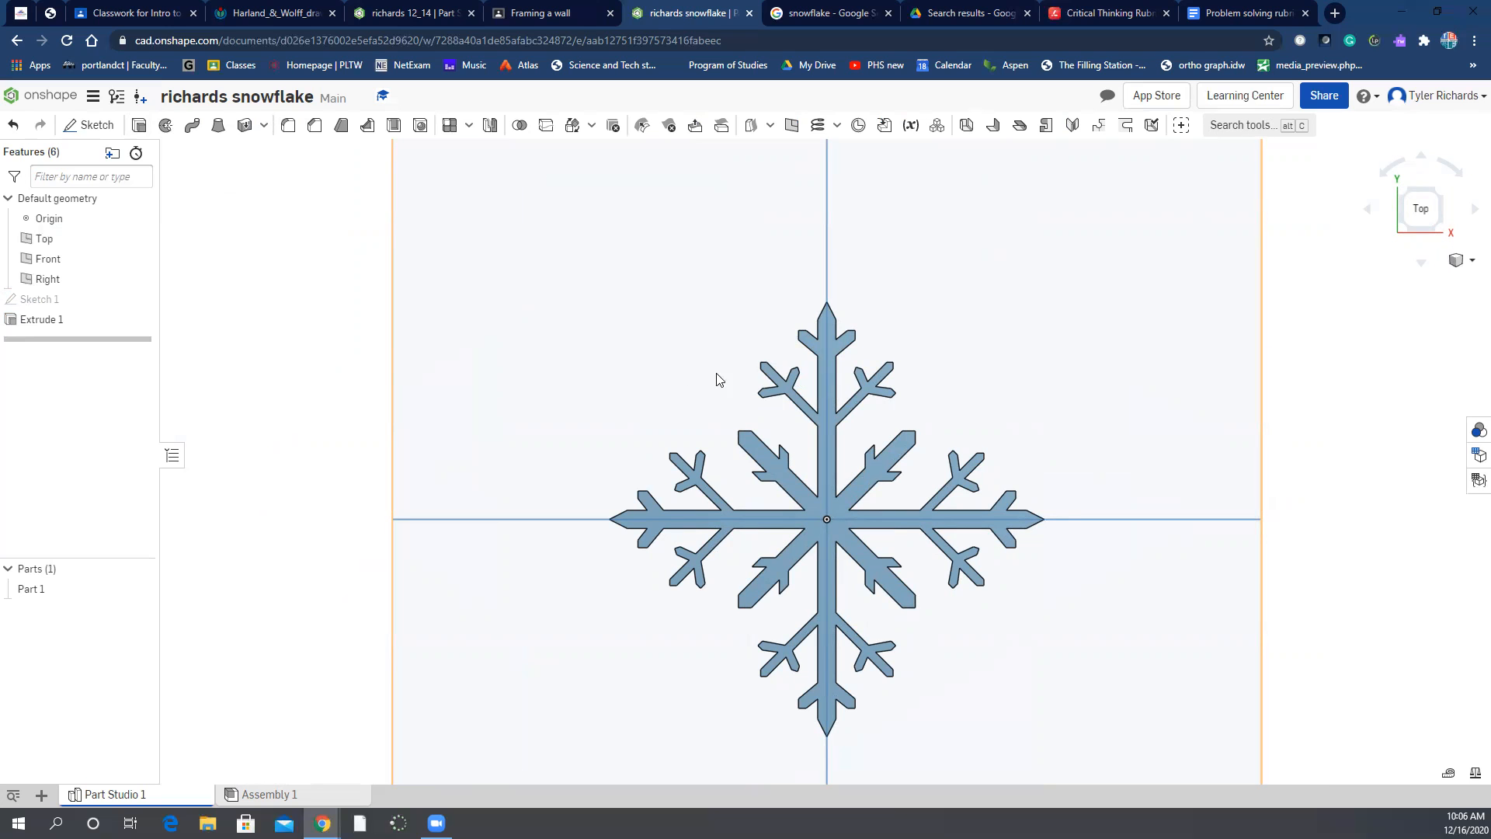
Start a sketch on the snowflake's top face and draw a circle about 0.083 in in diameter, centred near the upper arm's tip
{"action": "scroll", "coordinate": [824, 345], "scroll_direction": "up", "scroll_amount": 5}
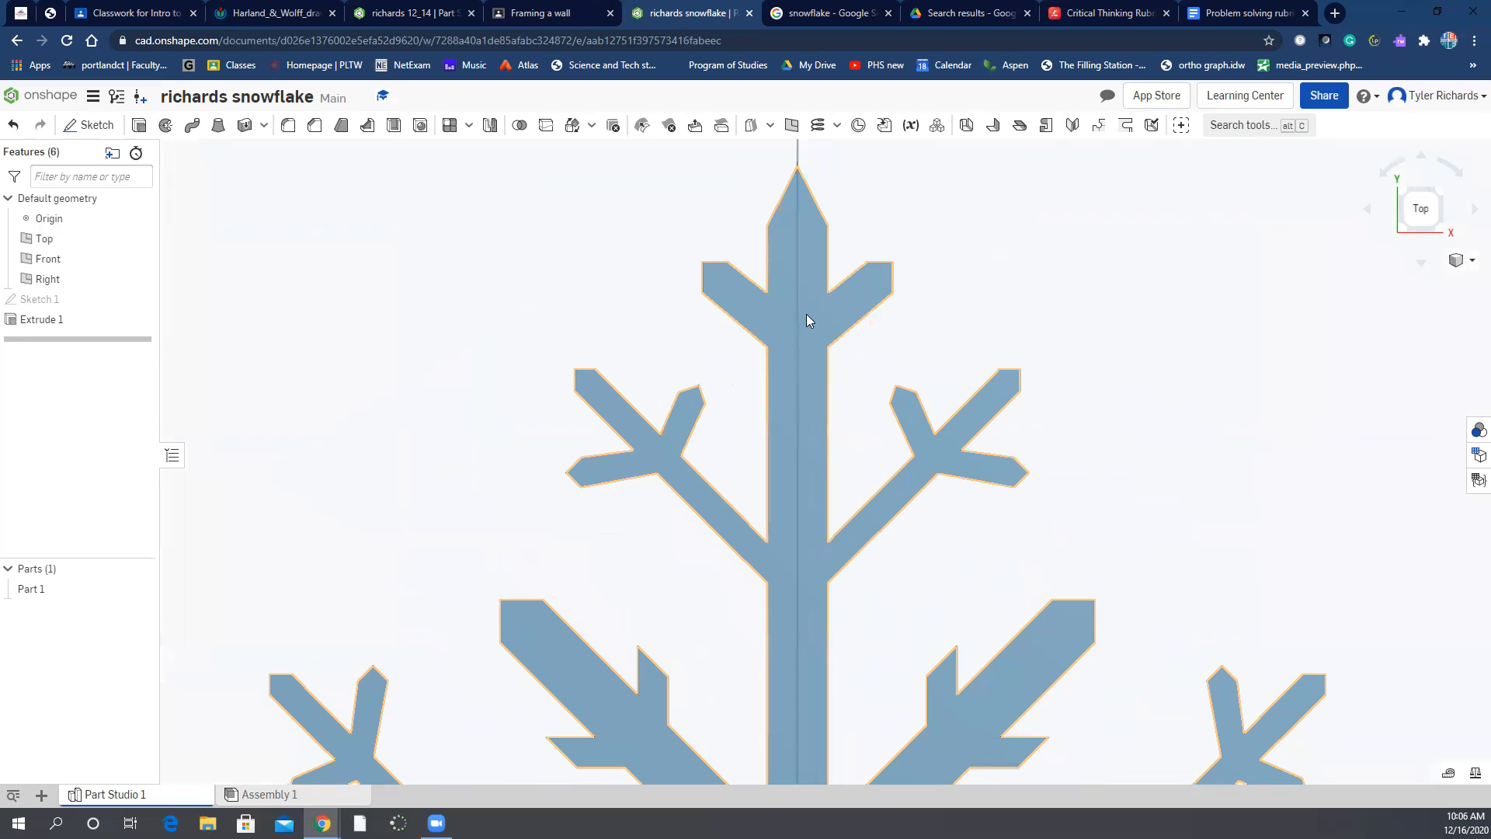
{"action": "right_click", "coordinate": [809, 315]}
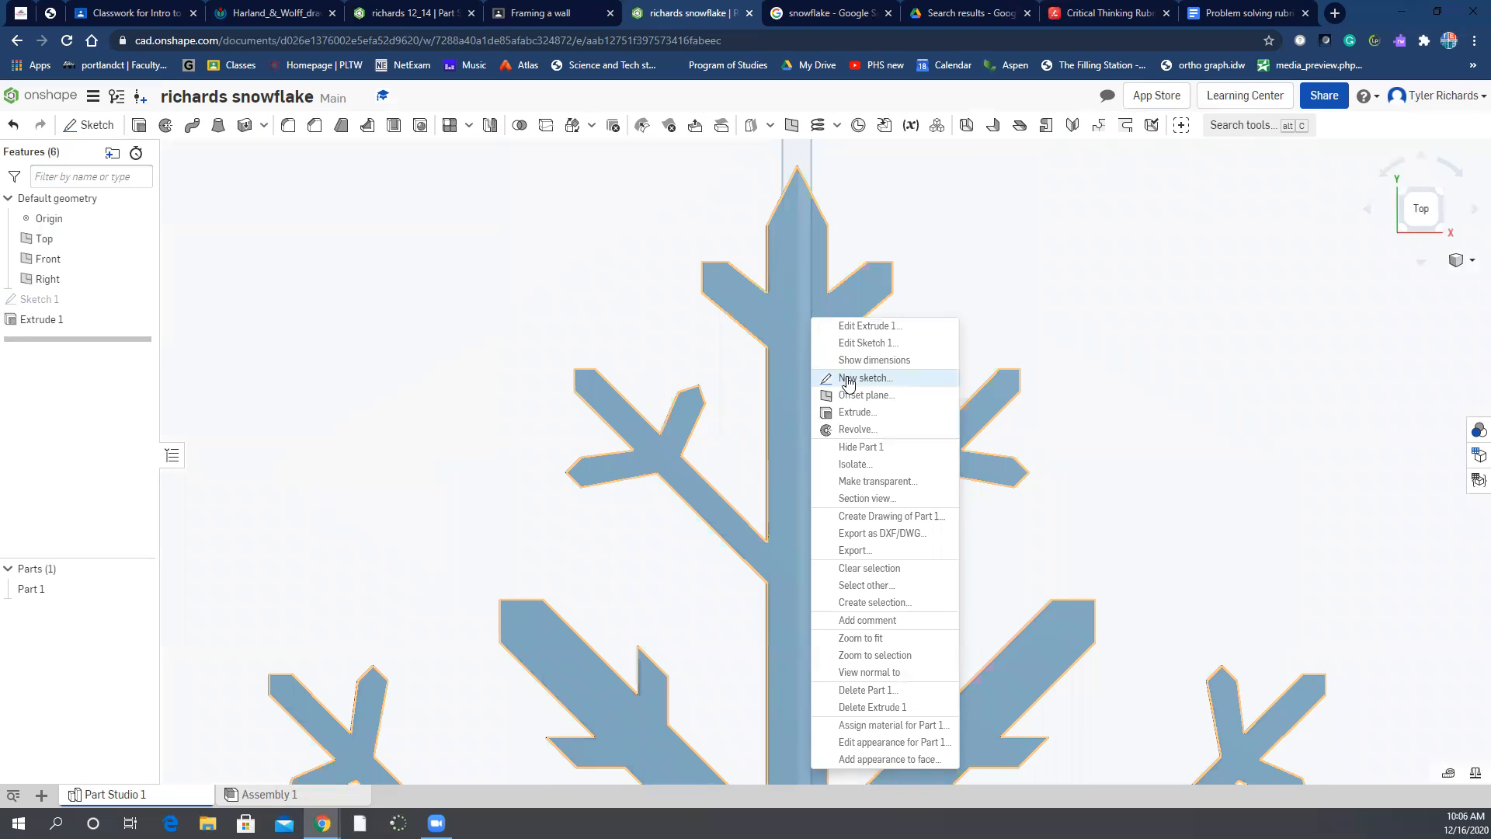
{"action": "left_click", "coordinate": [848, 382]}
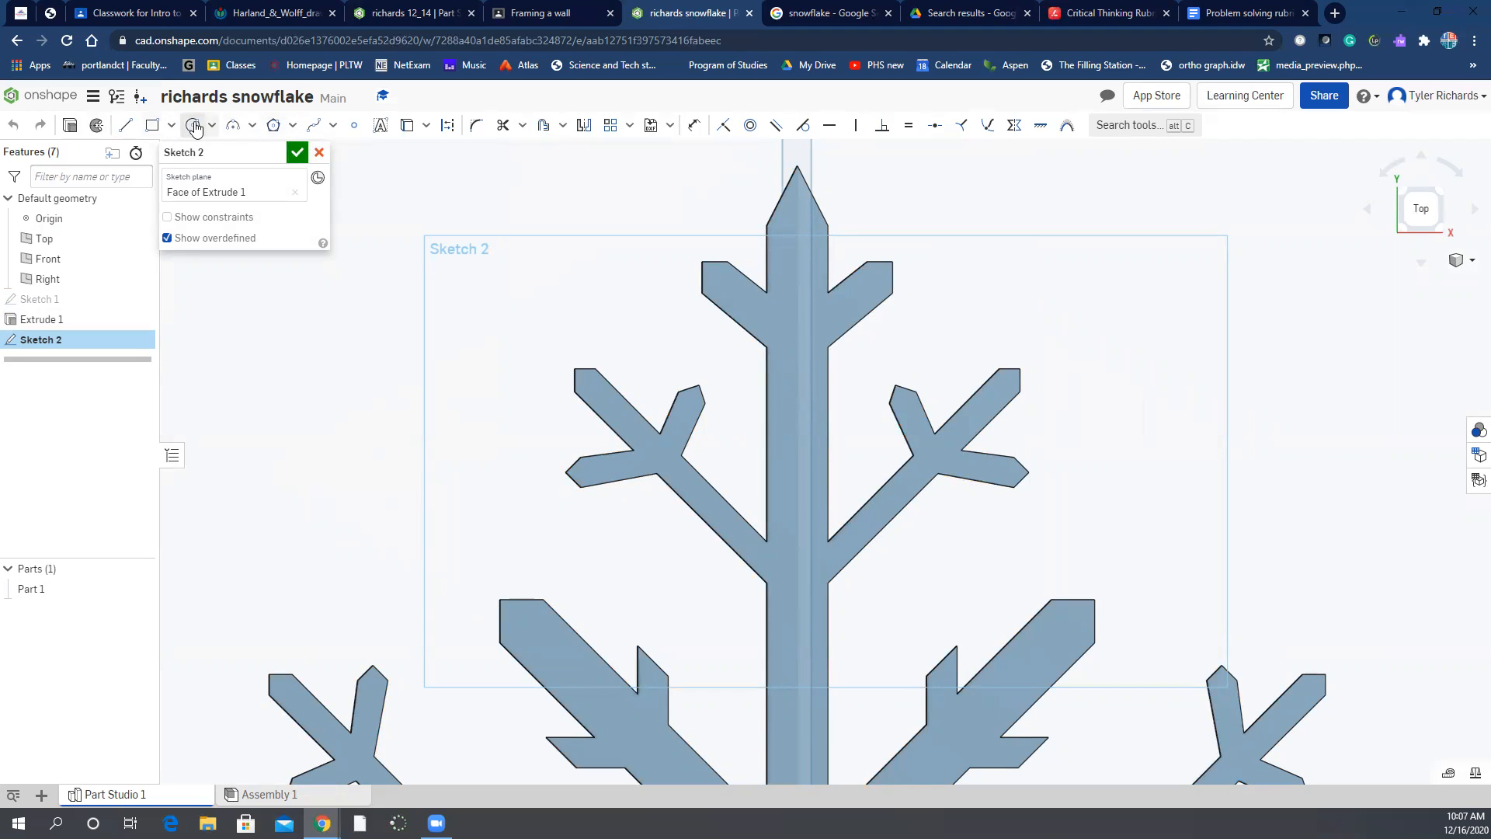
{"action": "left_click", "coordinate": [193, 127]}
{"action": "left_click", "coordinate": [797, 250]}
{"action": "left_click", "coordinate": [797, 231]}
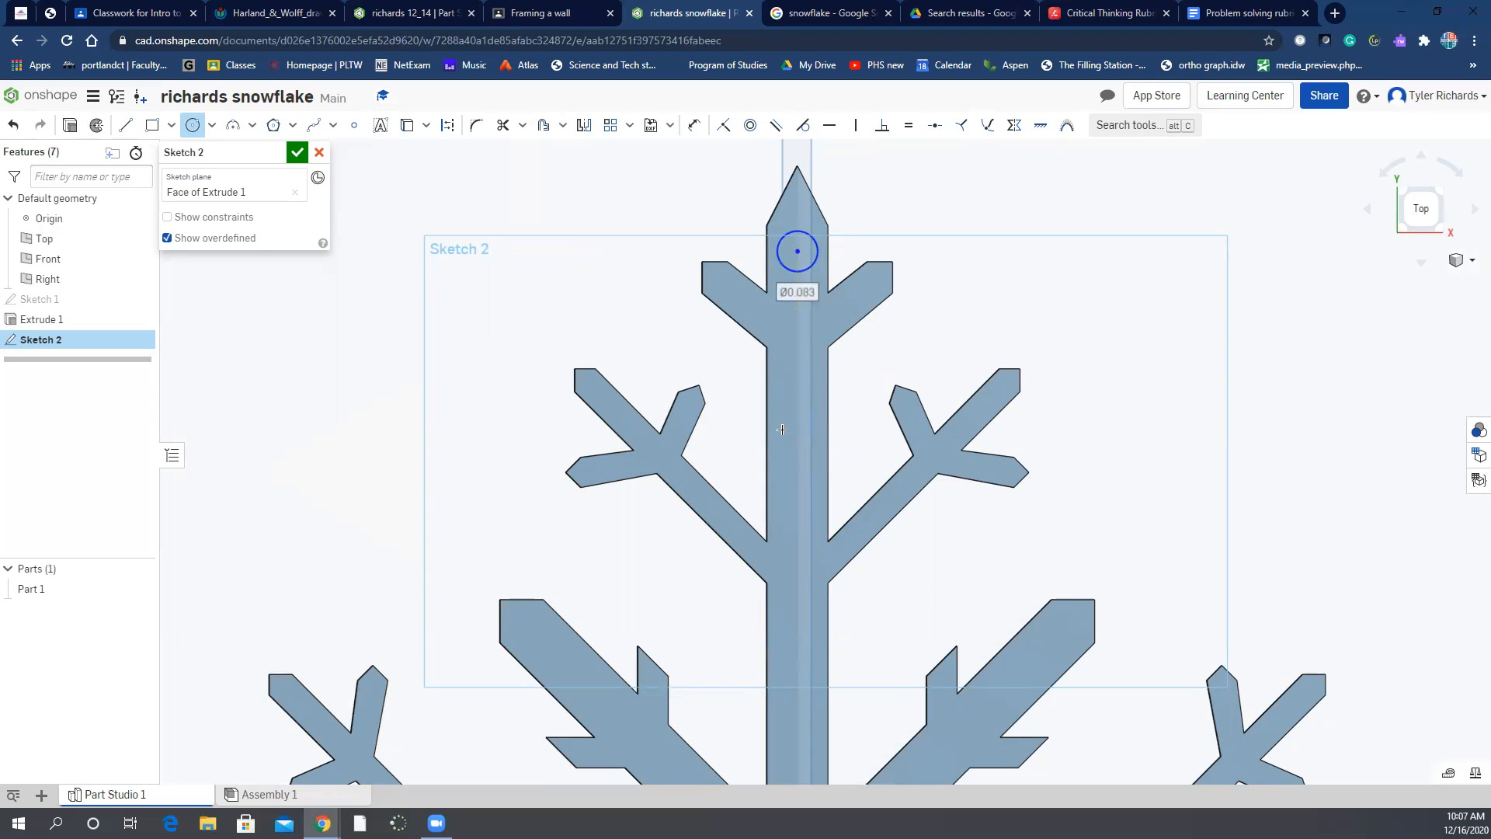
{"action": "scroll", "coordinate": [800, 249], "scroll_direction": "down", "scroll_amount": 3}
{"action": "scroll", "coordinate": [800, 244], "scroll_direction": "up", "scroll_amount": 5}
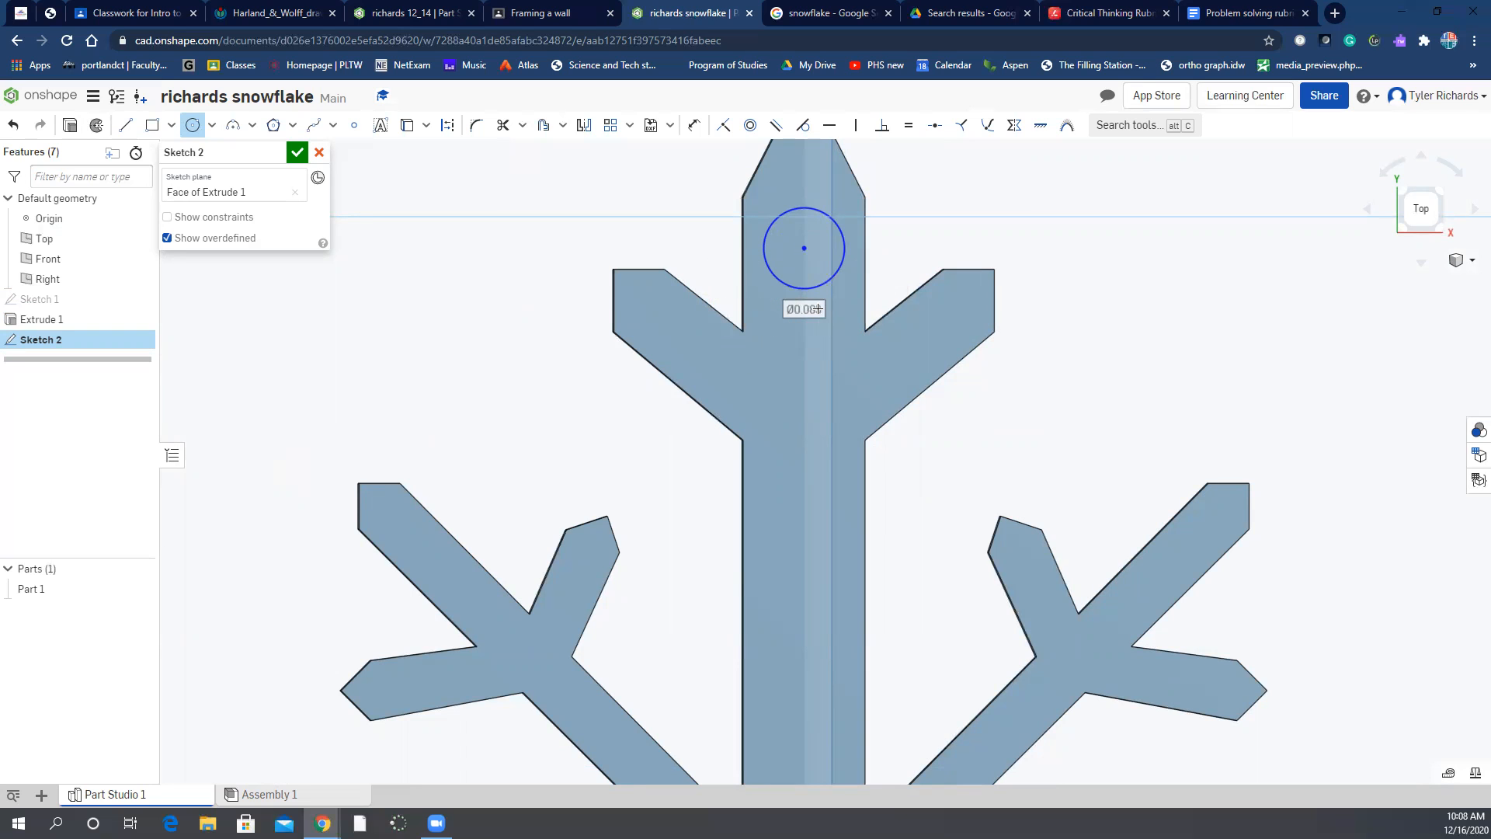
{"action": "scroll", "coordinate": [800, 311], "scroll_direction": "down", "scroll_amount": 2}
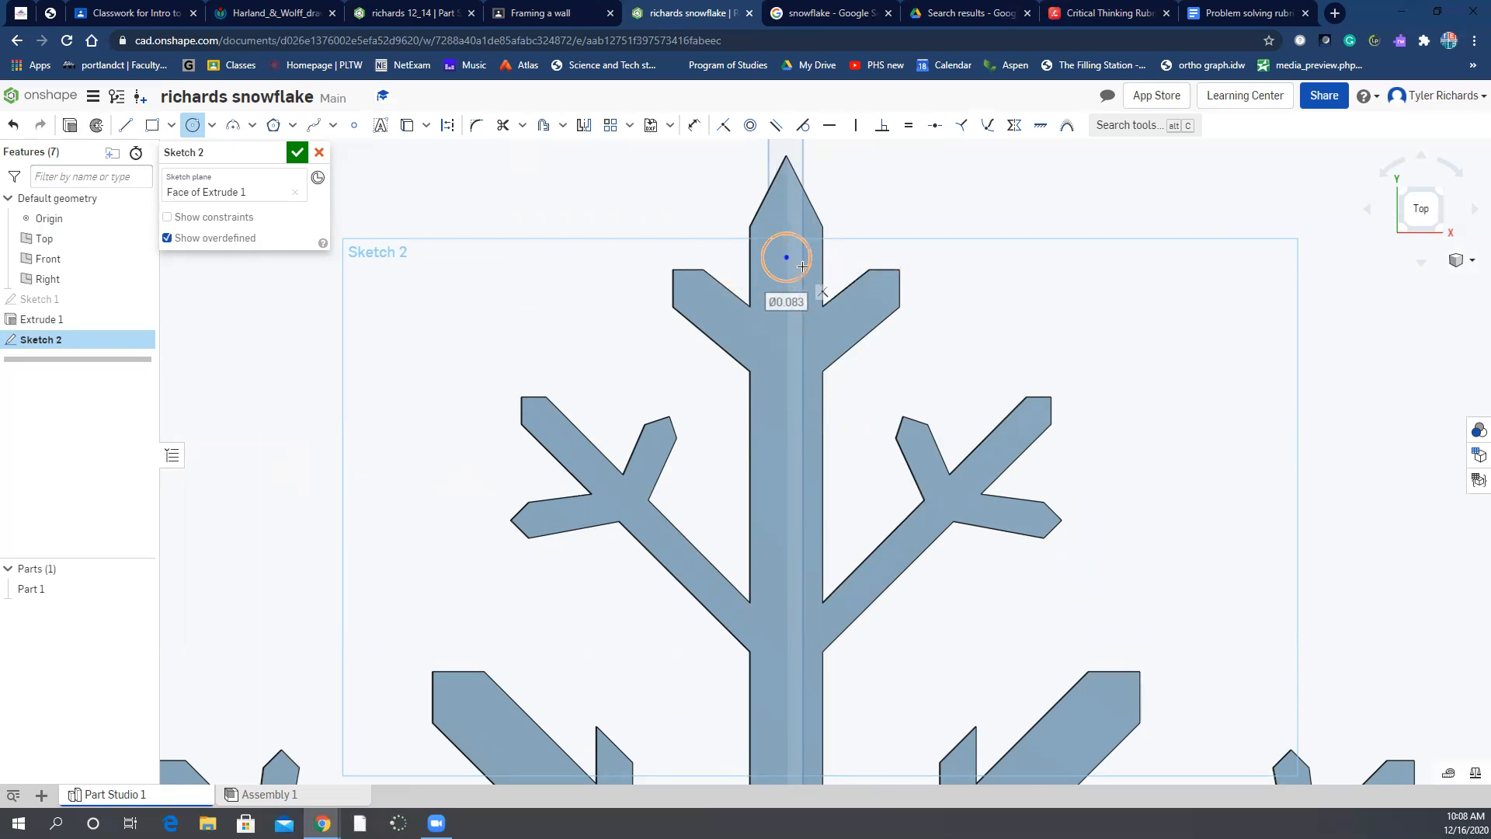
{"action": "scroll", "coordinate": [817, 256], "scroll_direction": "up", "scroll_amount": 2}
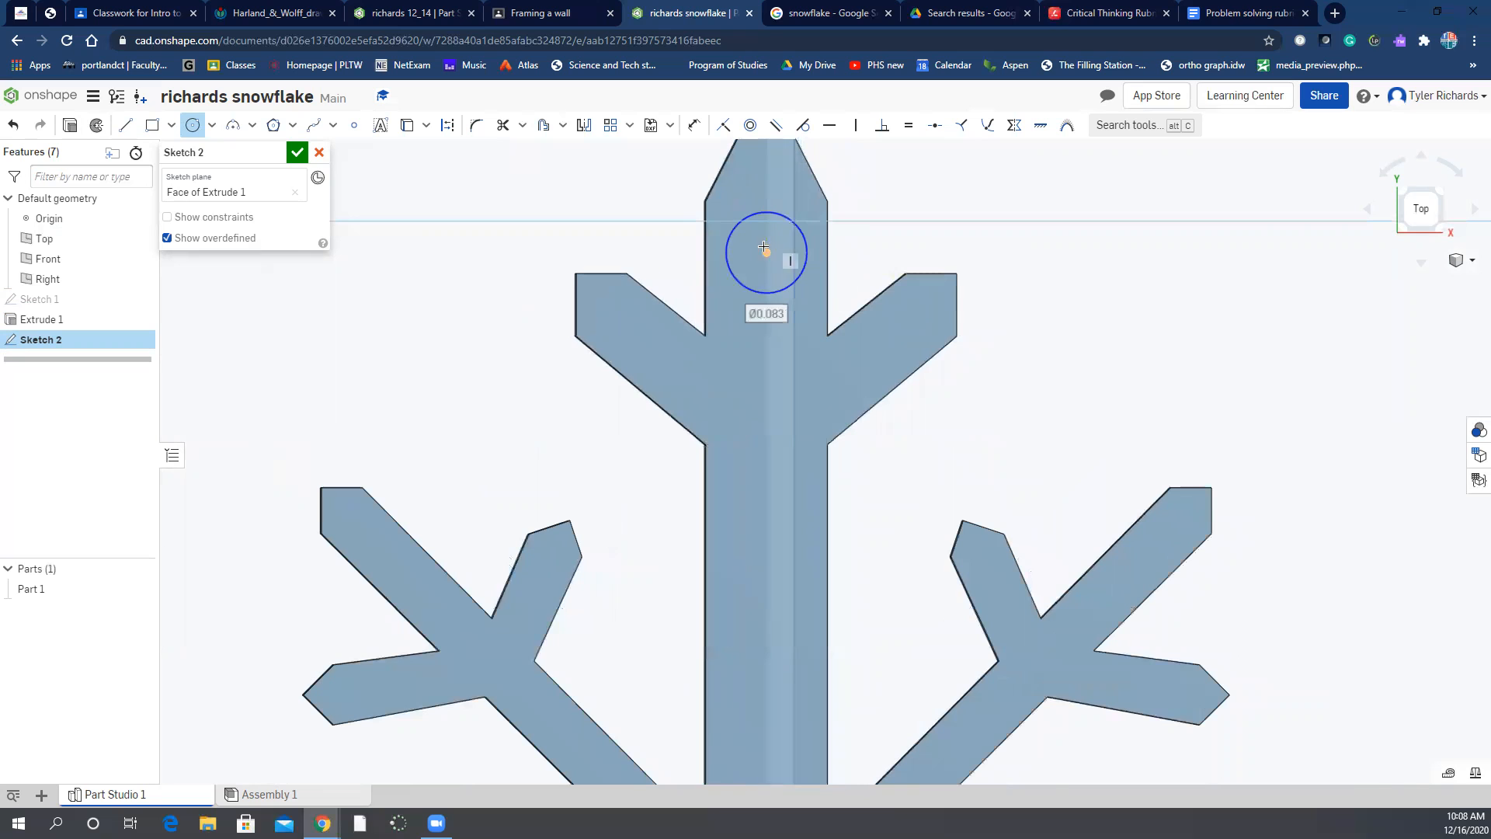
{"action": "scroll", "coordinate": [718, 257], "scroll_direction": "down", "scroll_amount": 4}
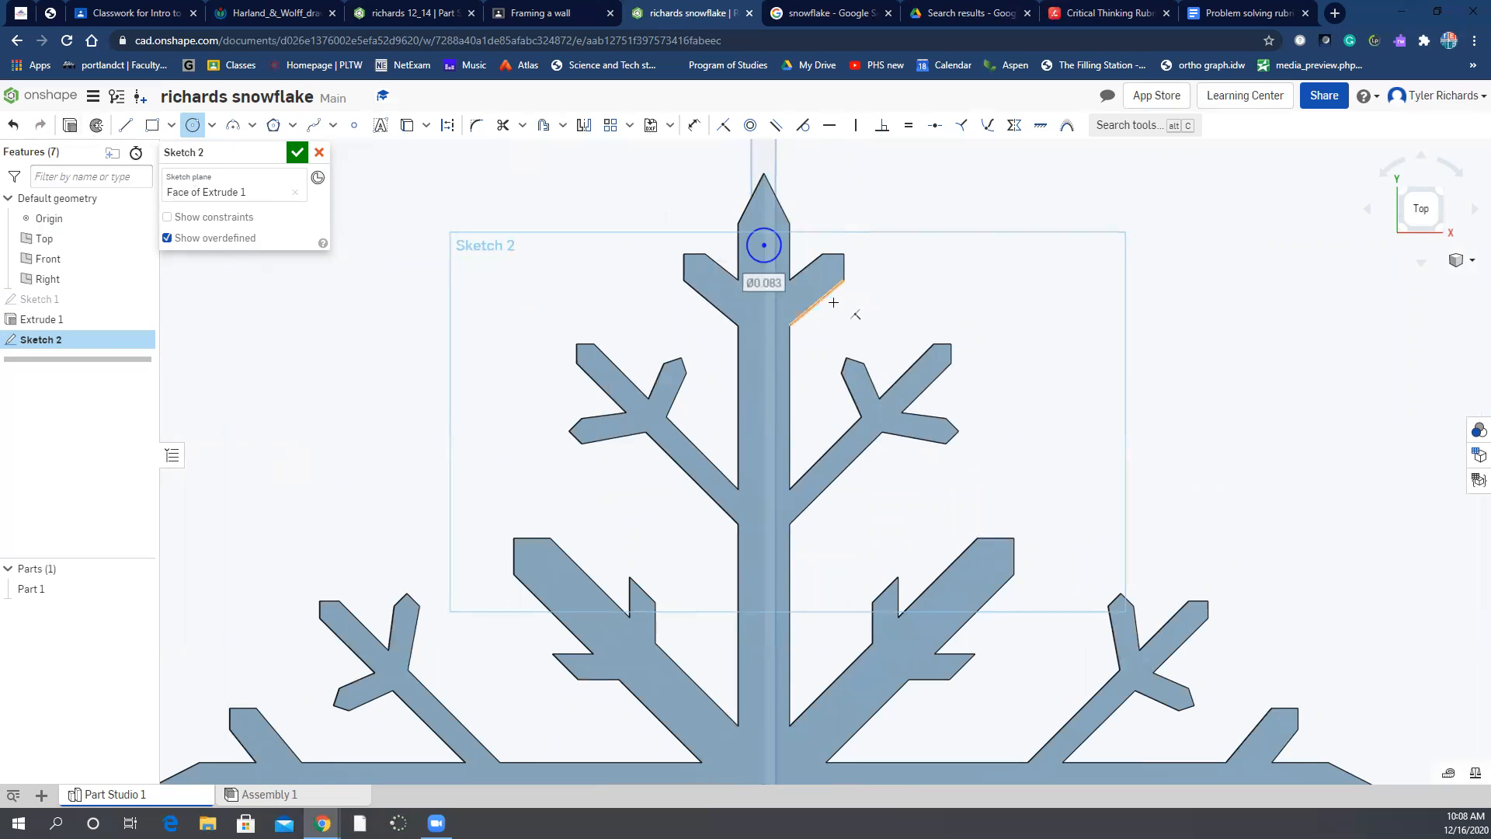
Cut the circle through all of the snowflake with a Remove extrude to make a hanging hole, and view the part from the top
{"action": "left_click", "coordinate": [69, 125]}
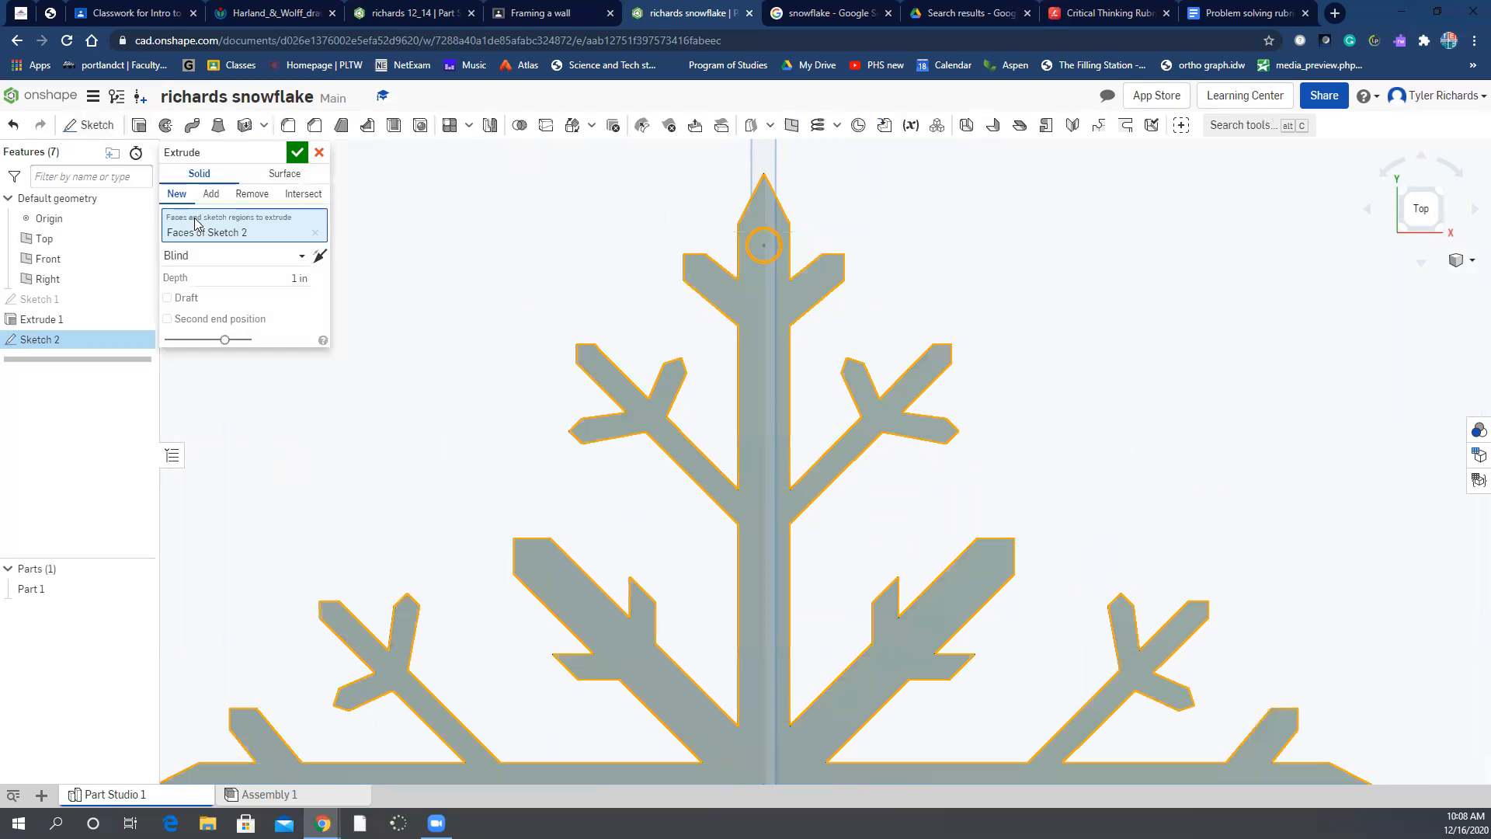
{"action": "left_click", "coordinate": [1470, 261]}
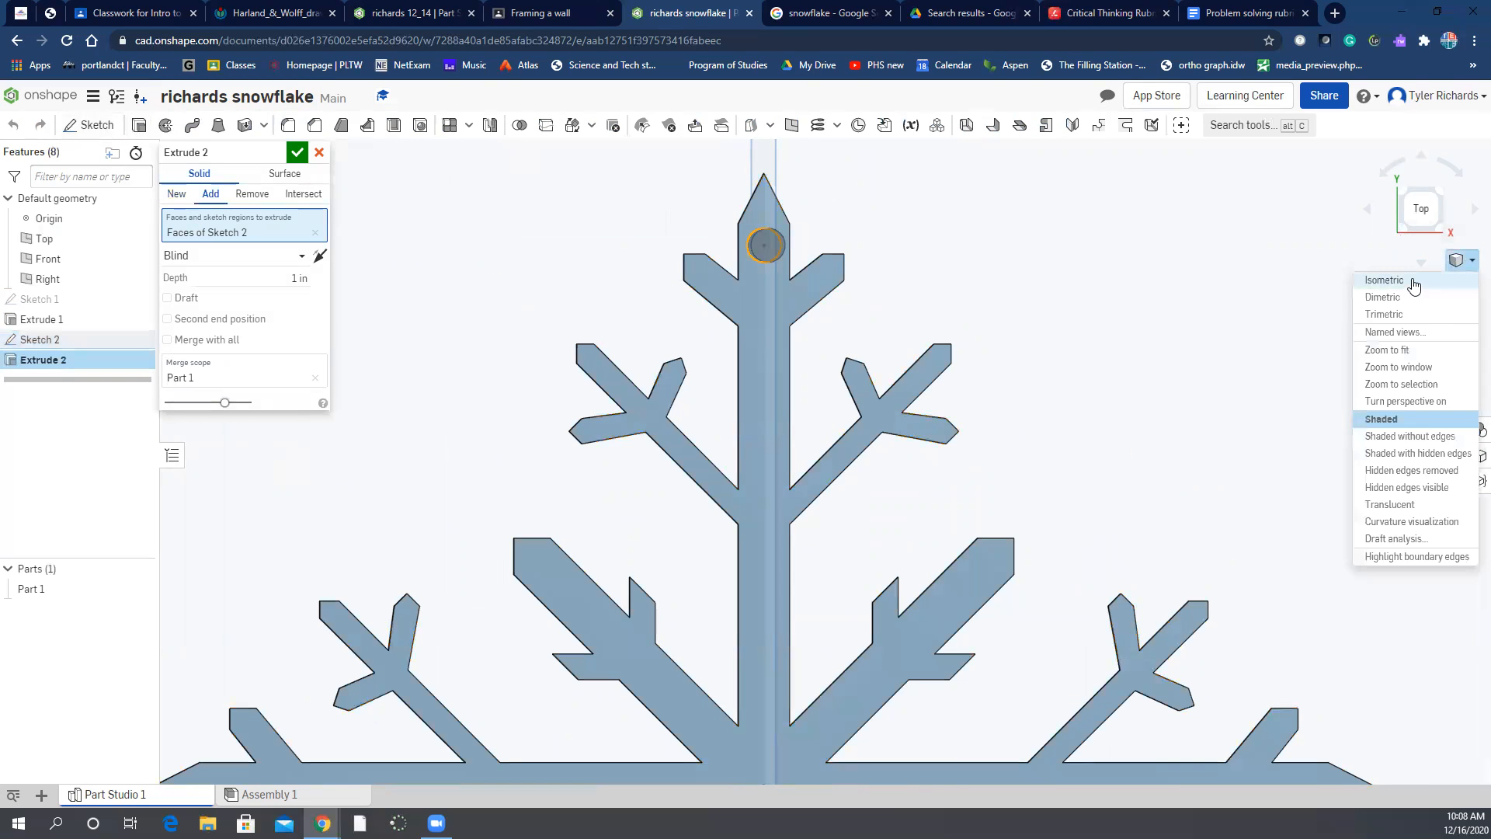
{"action": "left_click", "coordinate": [1320, 280]}
{"action": "scroll", "coordinate": [893, 427], "scroll_direction": "up", "scroll_amount": 10}
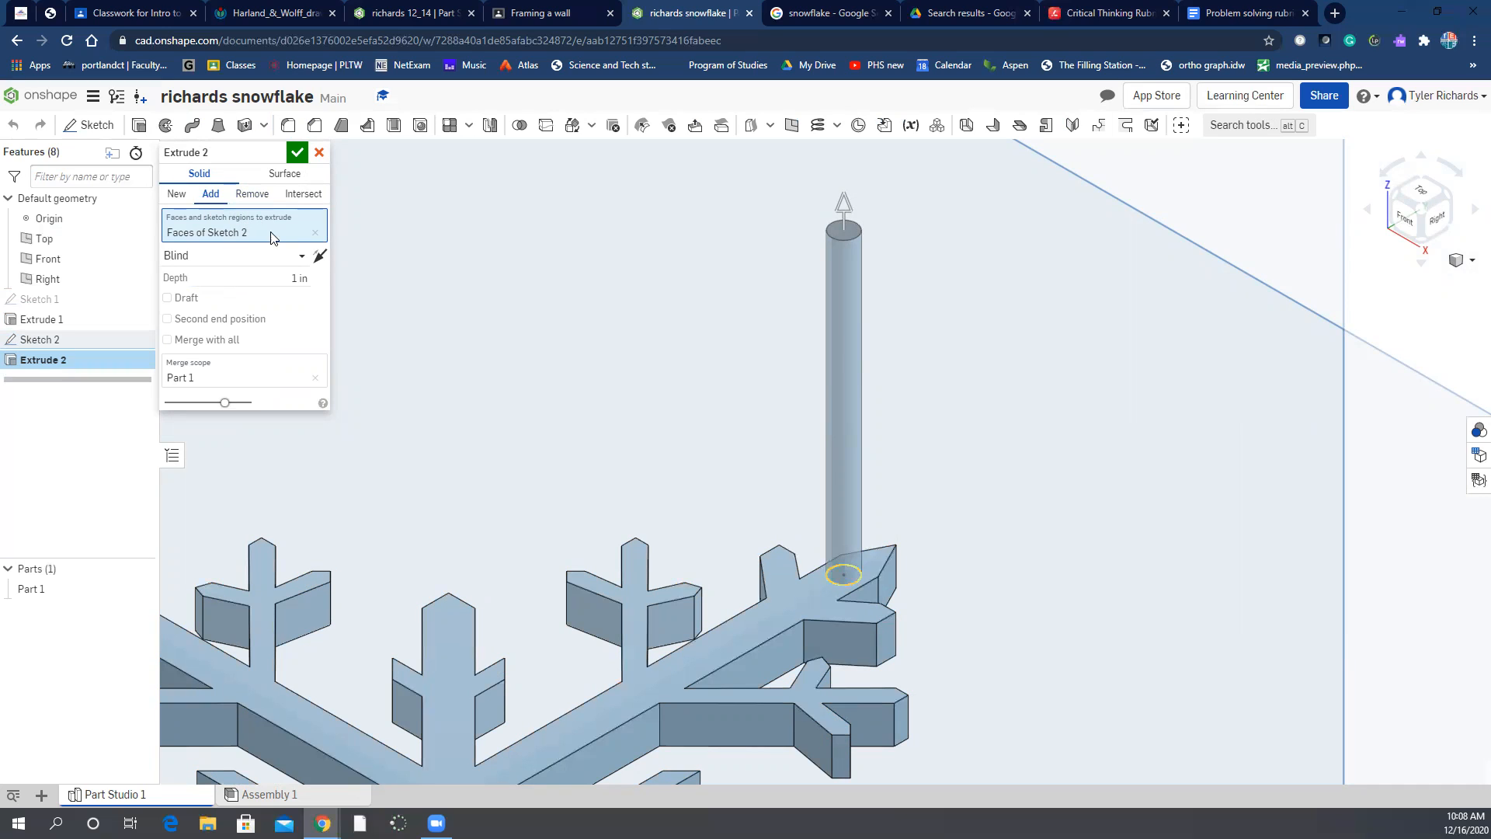
{"action": "left_click", "coordinate": [246, 195]}
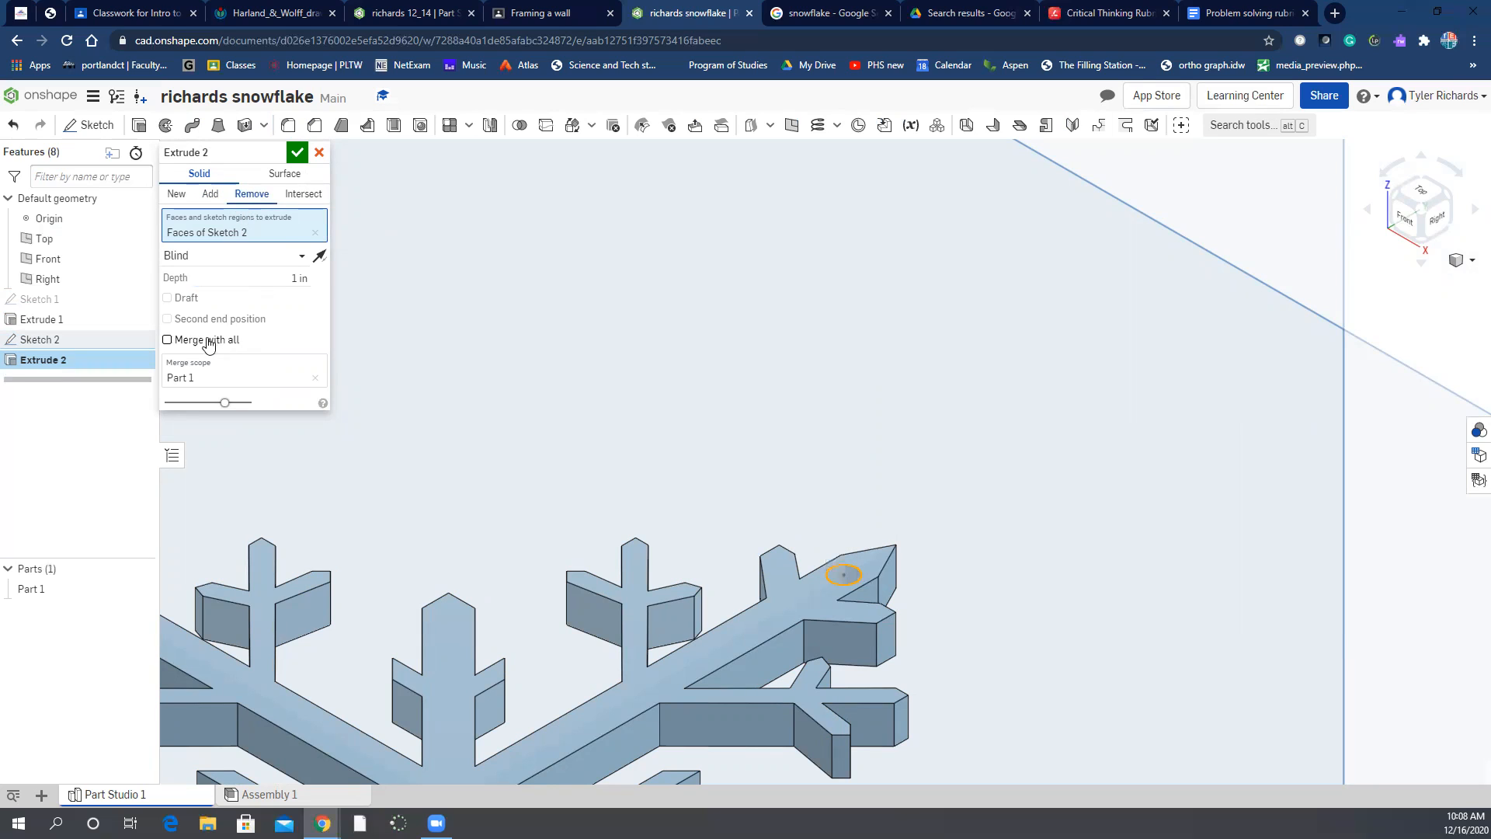
{"action": "left_click", "coordinate": [300, 256]}
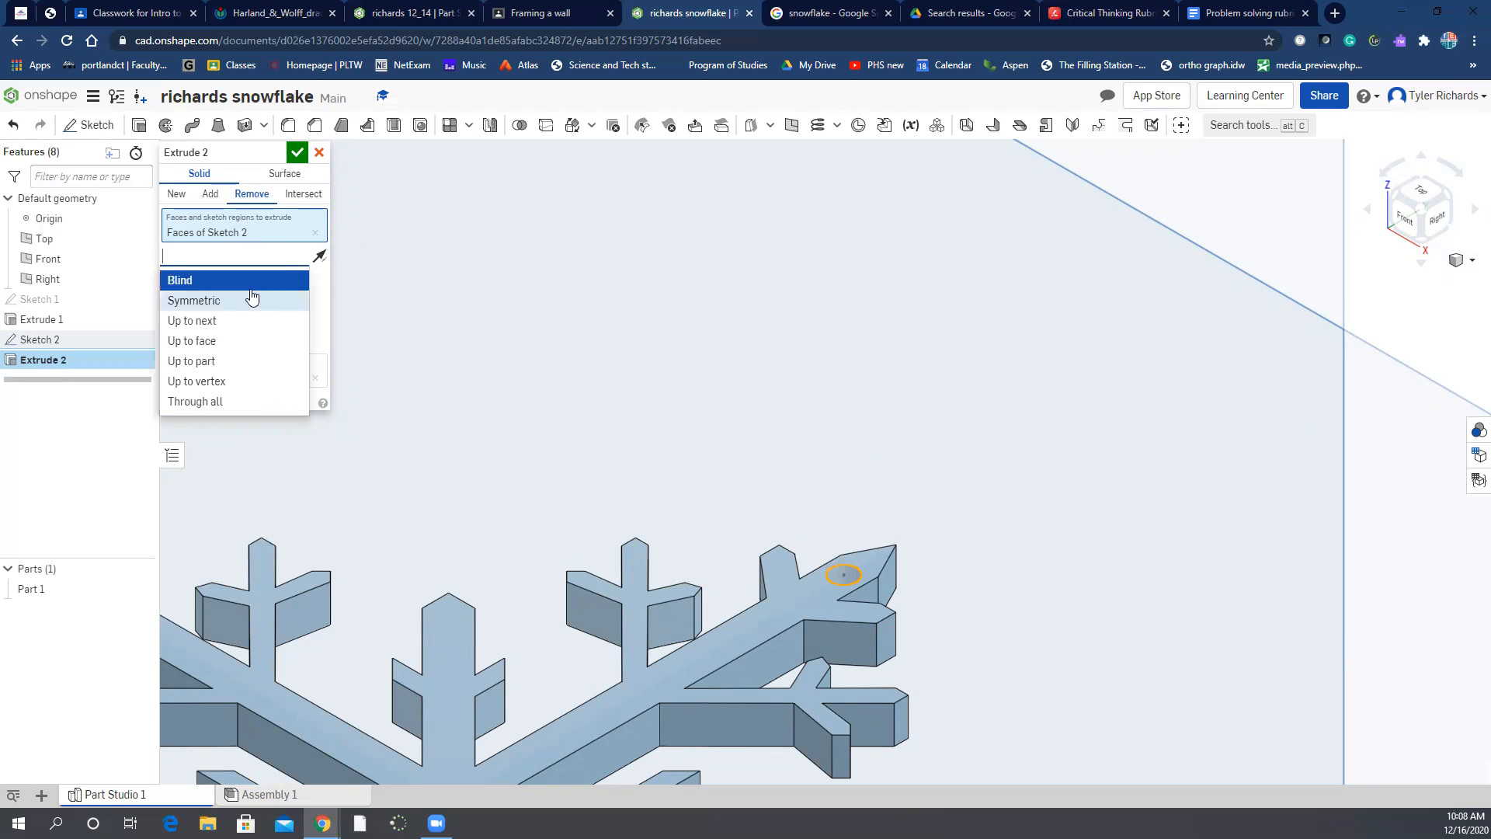
{"action": "left_click", "coordinate": [209, 403]}
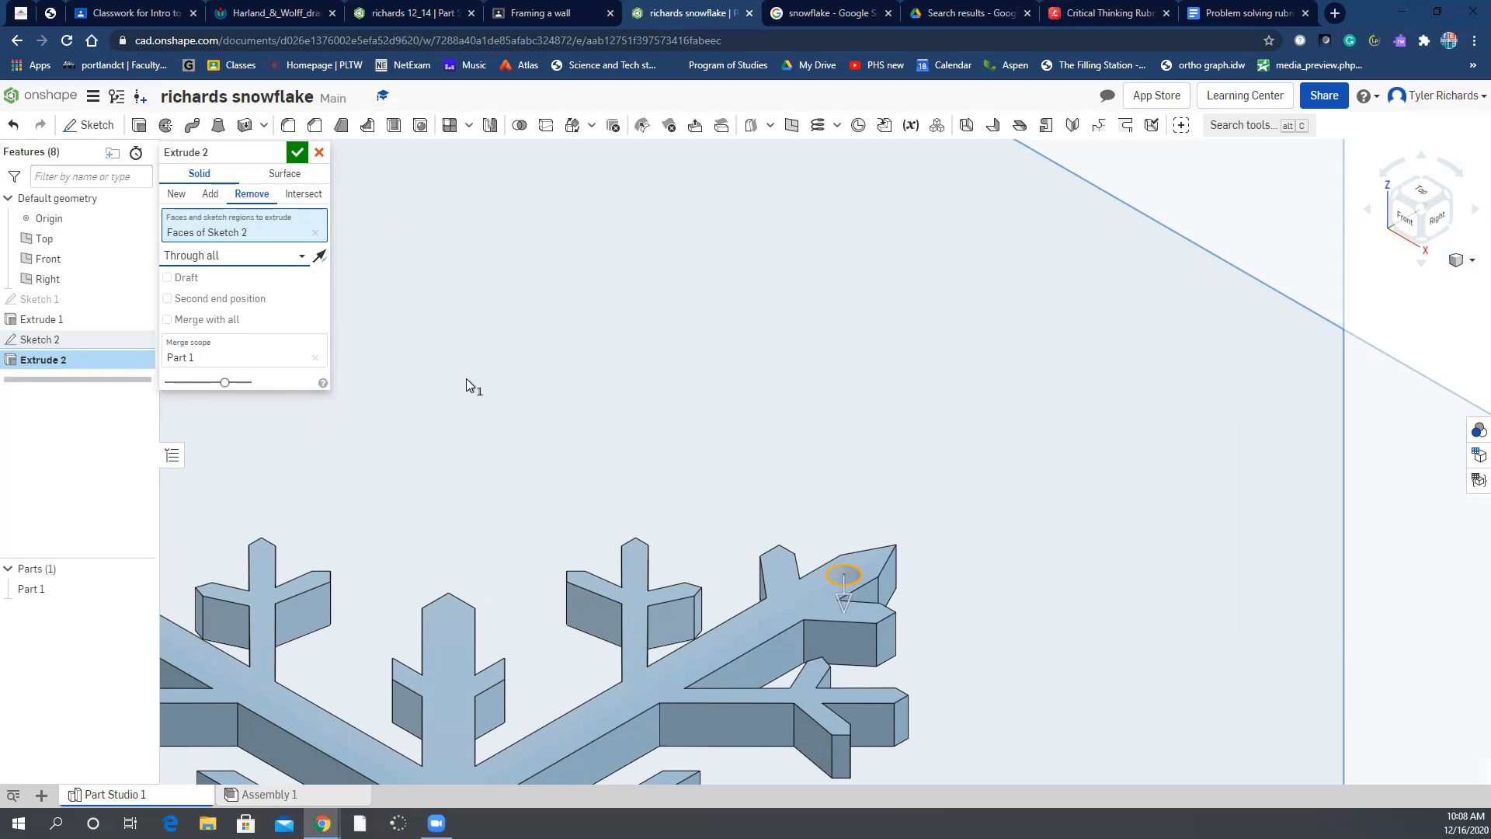
{"action": "left_click", "coordinate": [294, 154]}
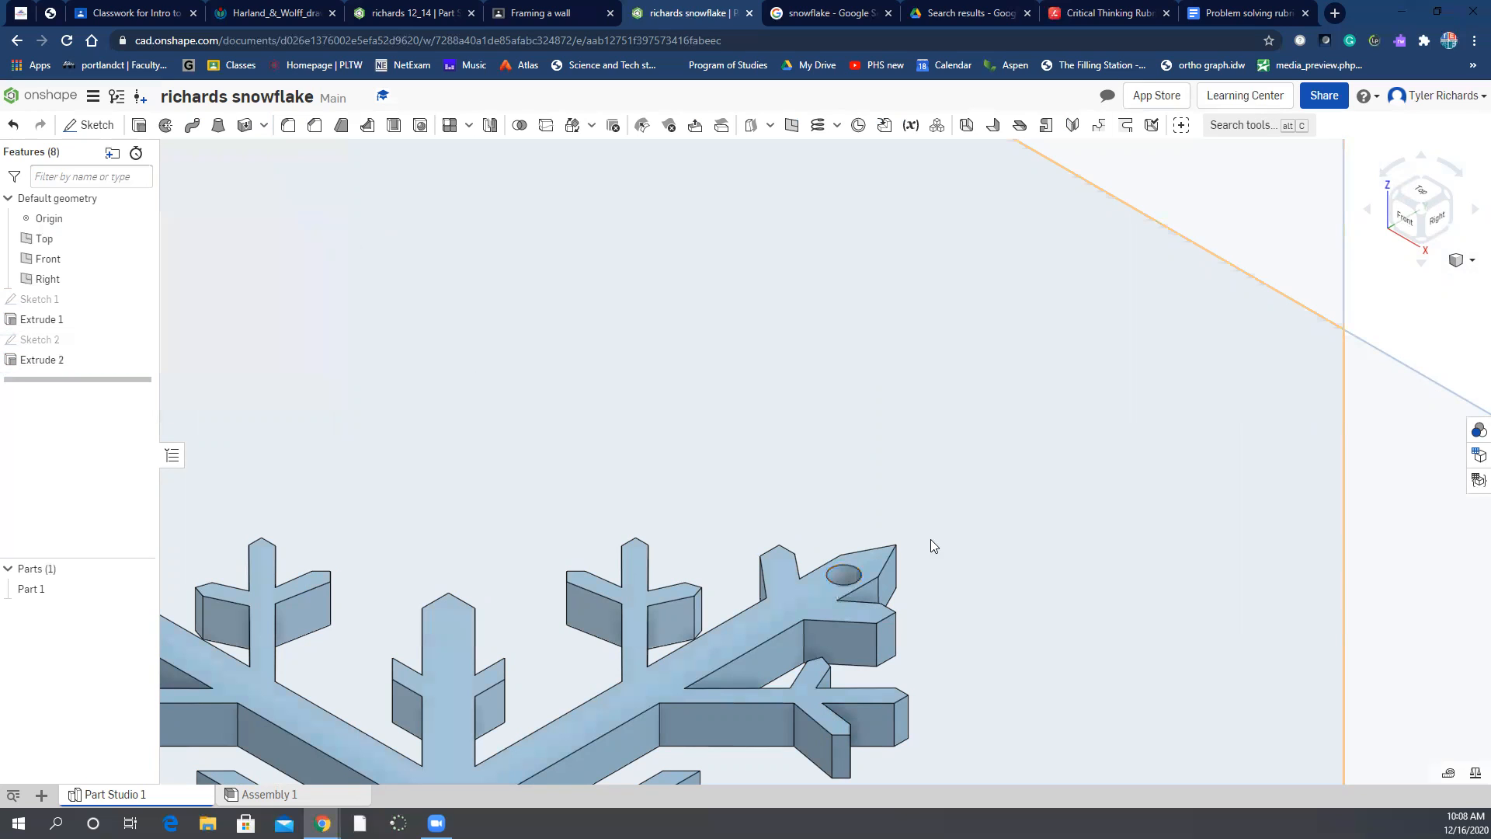
{"action": "left_click", "coordinate": [1423, 201]}
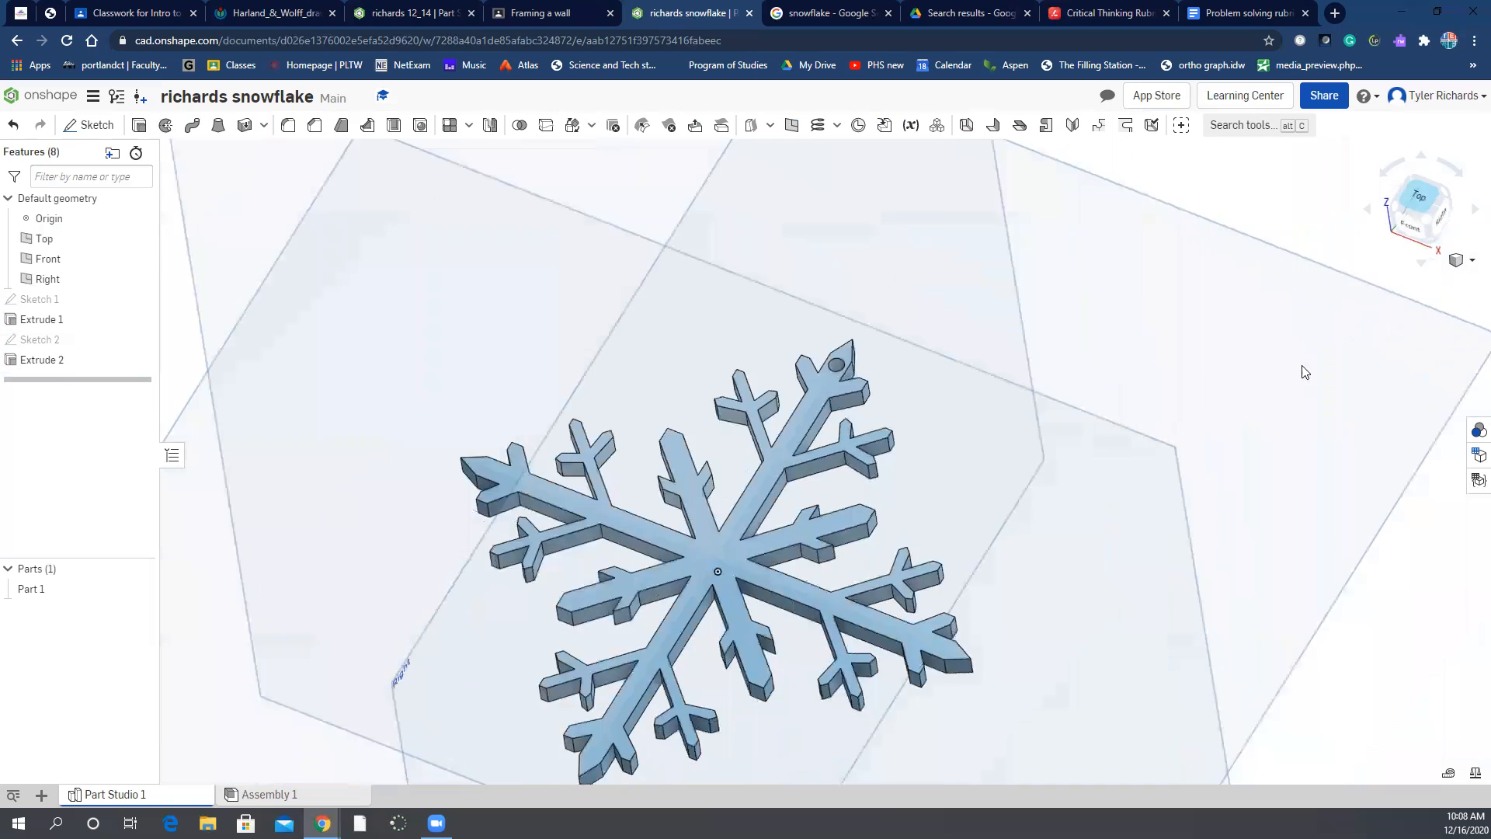
{"action": "scroll", "coordinate": [952, 412], "scroll_direction": "up", "scroll_amount": 2}
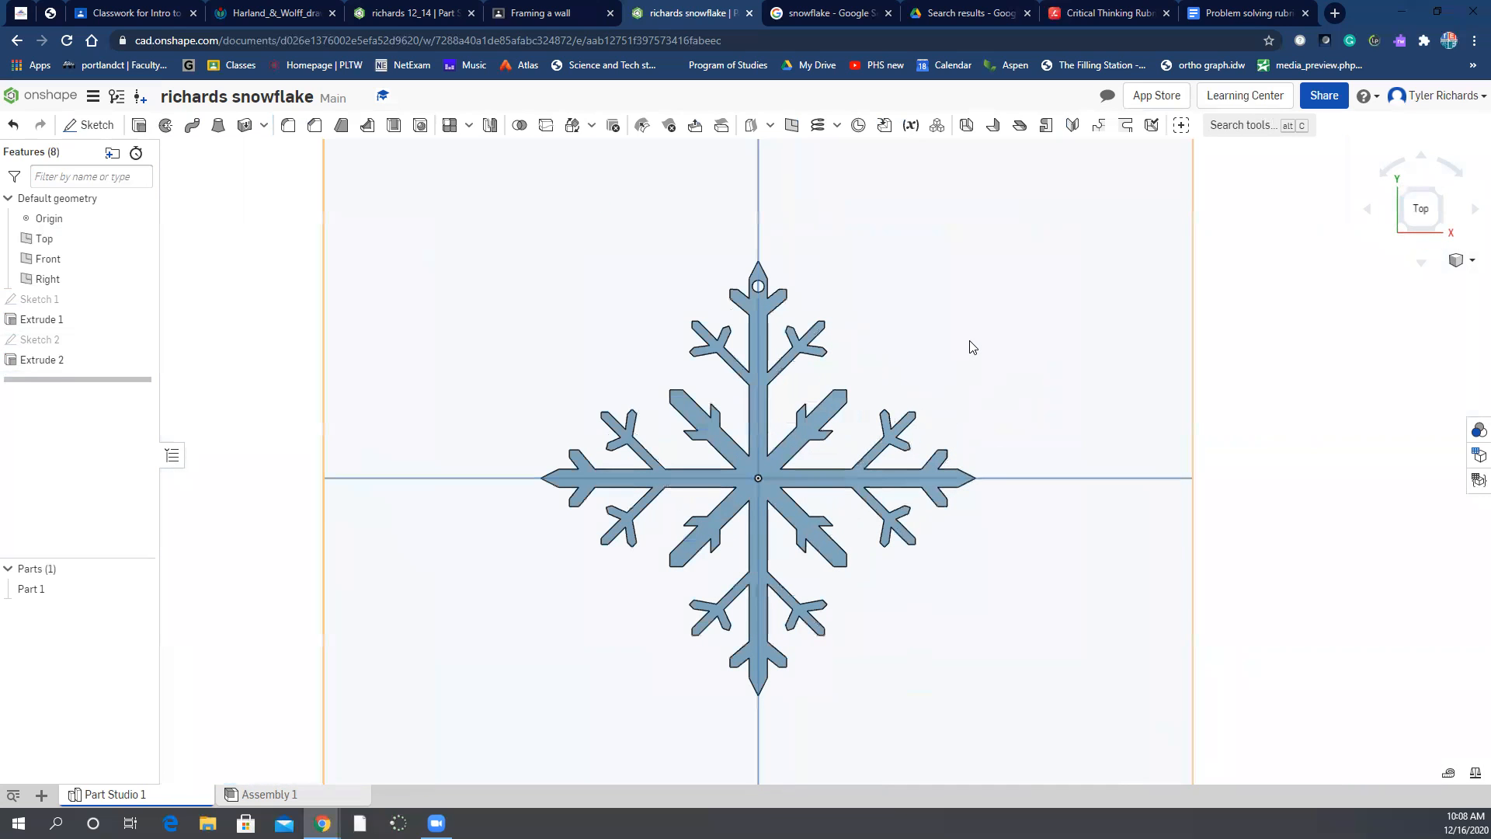